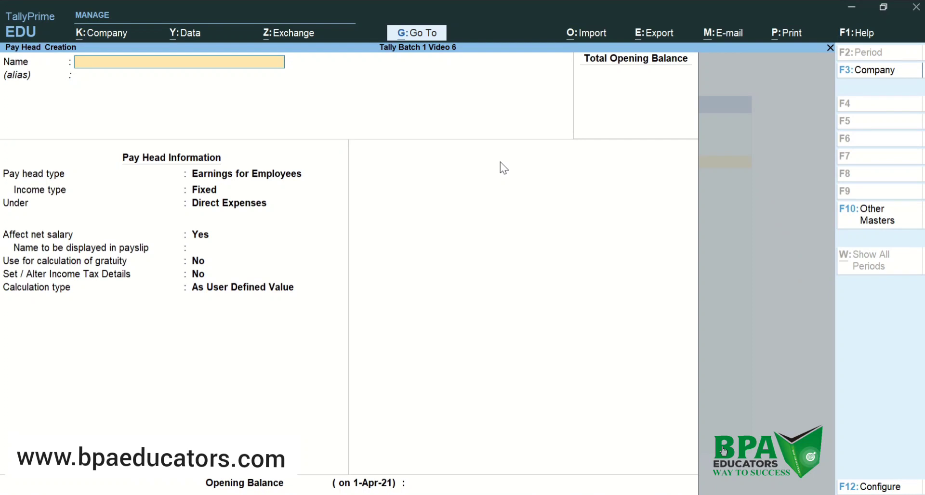
- Name the new pay head EMPLOYEE PF DEDUCTION and set its type to Employees' Statutory Deductions
type("EMPLOYEE PF")
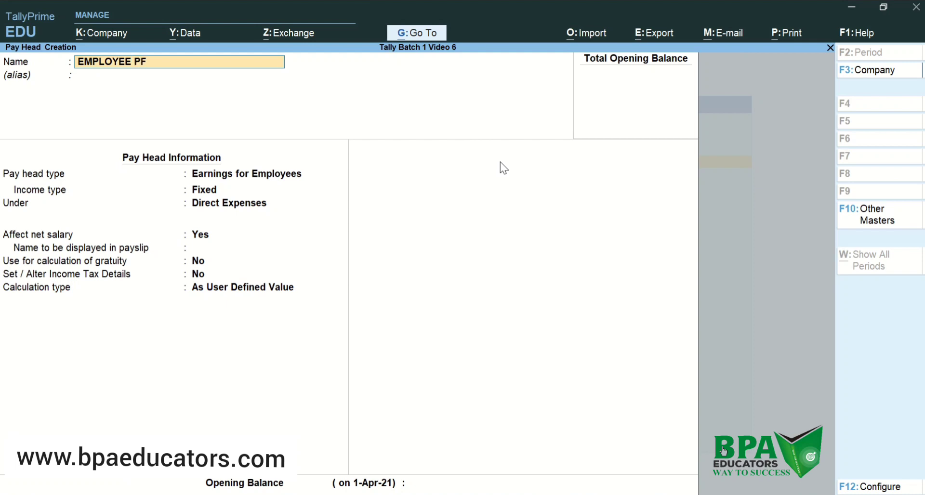
type(" DEDUCTION")
key("Return")
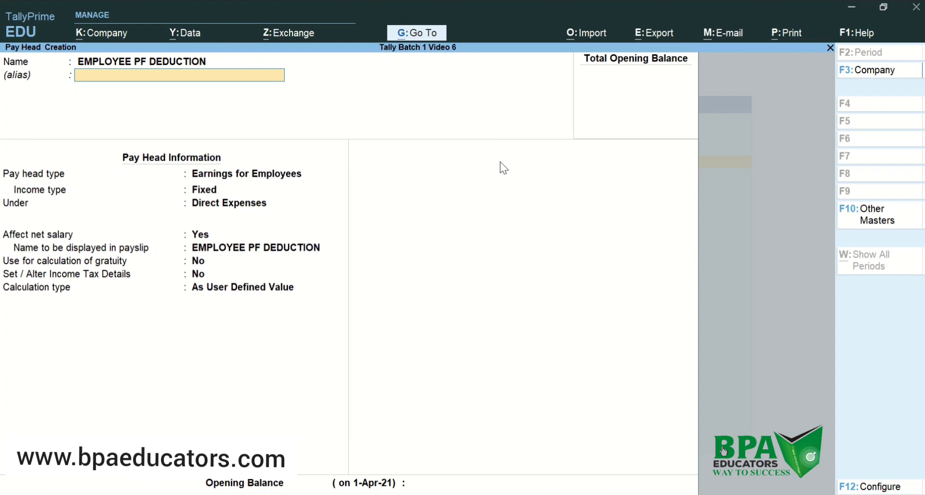
key("Return")
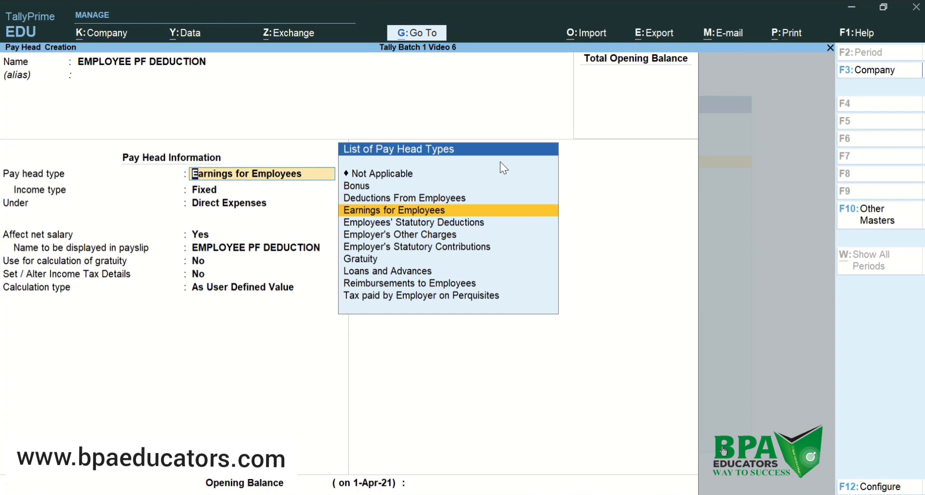
key("Down")
key("Return")
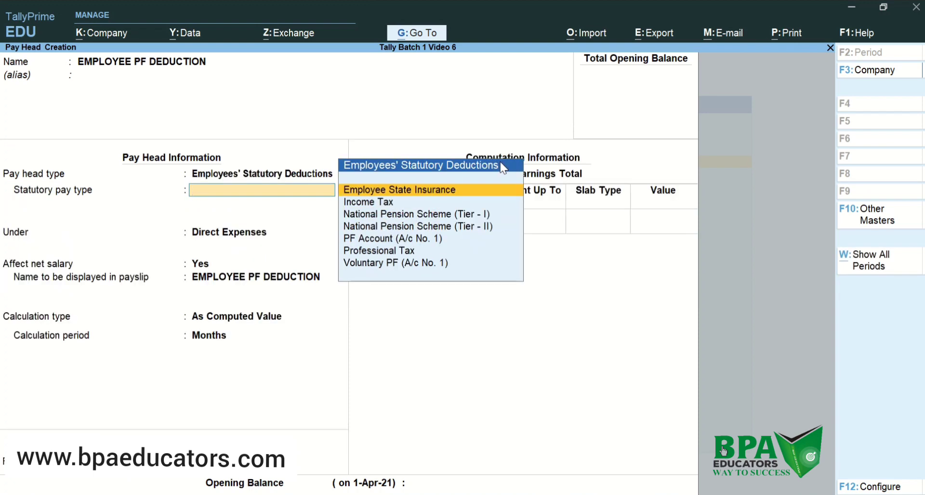
- Set the statutory pay type to PF Account (A/c No. 1) and group the pay head under Current Liabilities, keeping Affect net salary at Yes
key("Down")
key("Down")
key("Down")
key("Down")
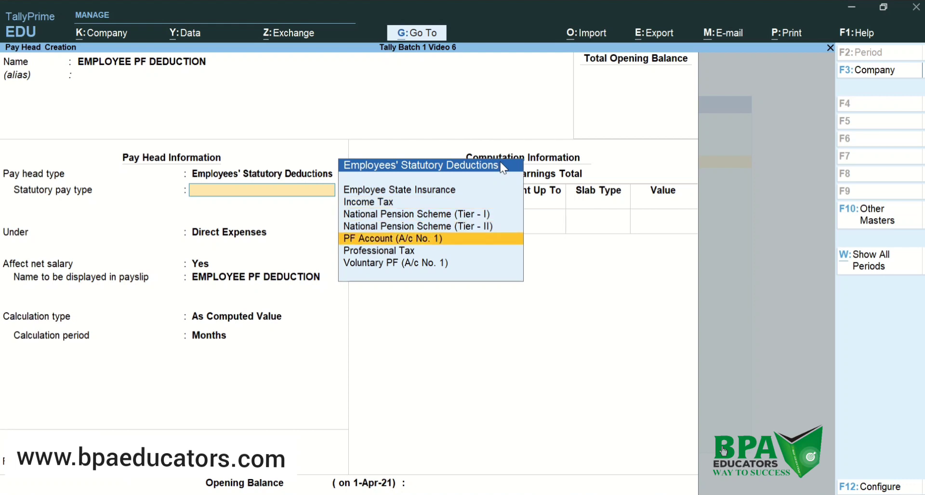
key("Return")
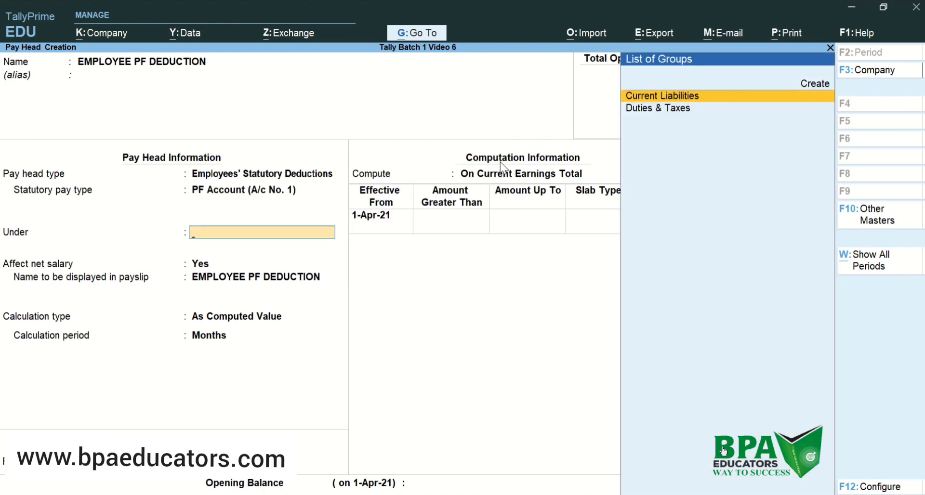
key("Return")
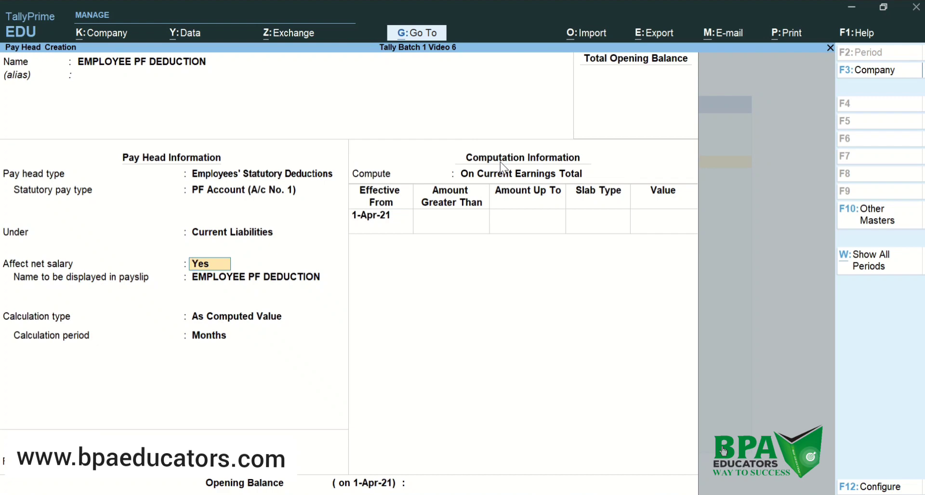
key("Return")
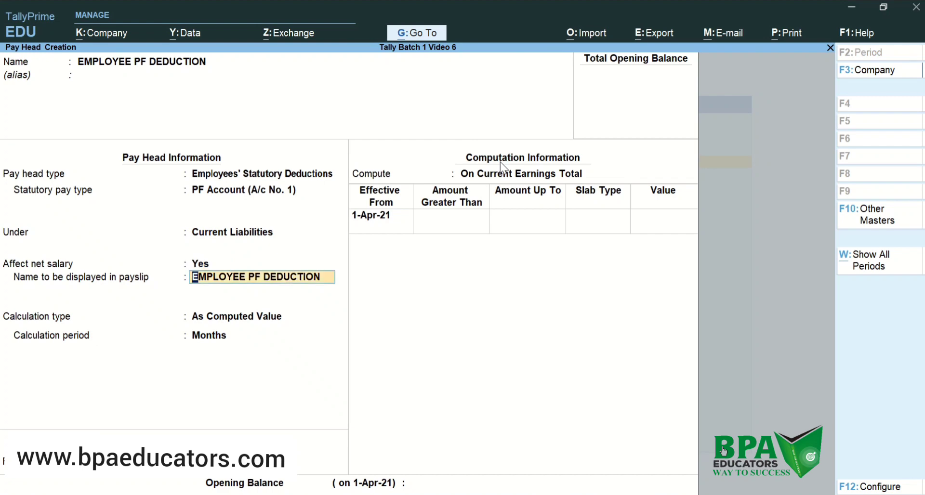
- Rename the pay head to EMPLOYEE PF DEDUCTION 12%, accepting the matching payslip name and Not Applicable as the rounding method
key("BackSpace")
key("BackSpace")
key("BackSpace")
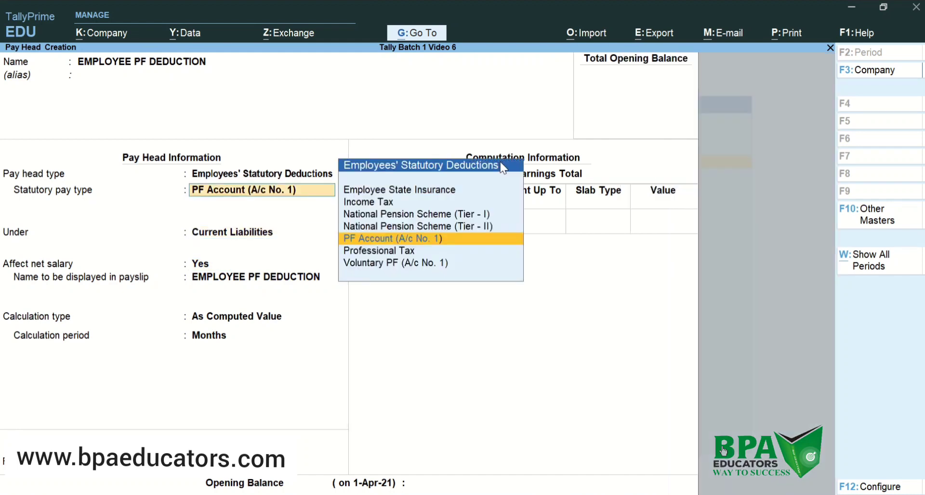
key("BackSpace")
key("BackSpace")
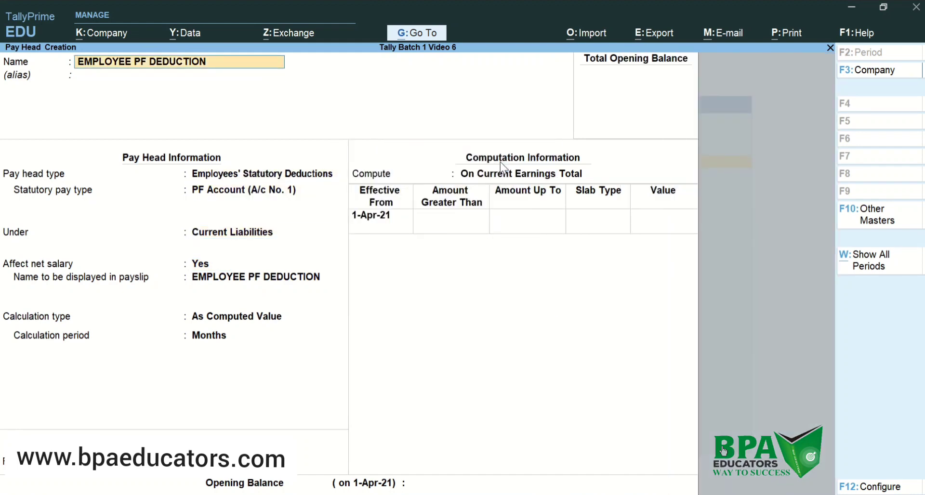
type("12%")
key("Return")
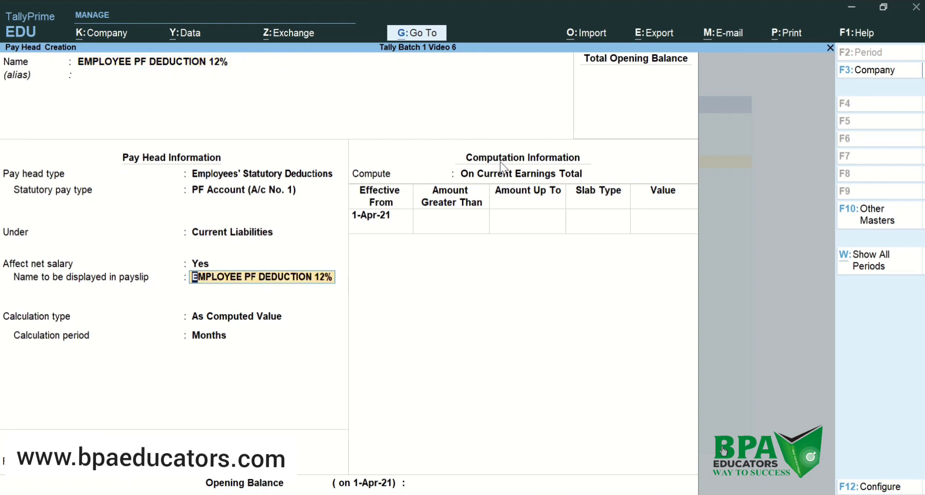
key("Return")
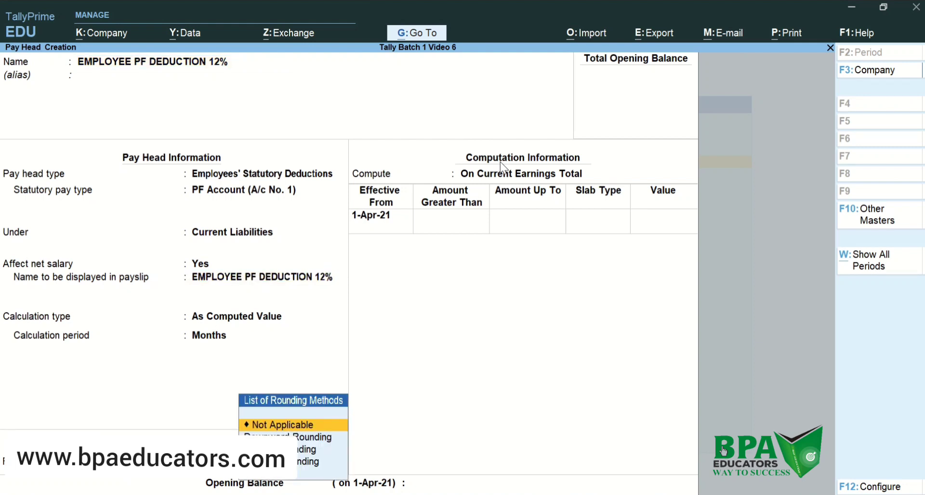
key("Return")
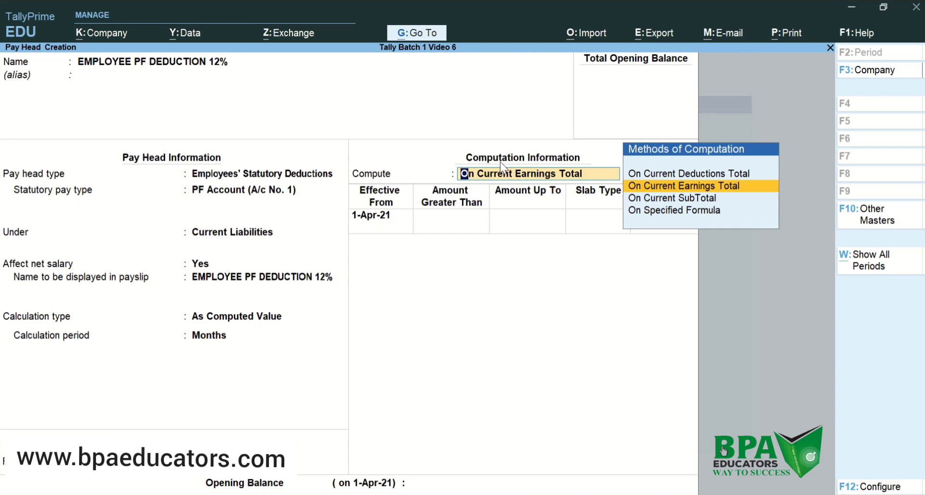
- Set the computation to On Specified Formula, with BAISC as the only pay head in the formula
key("Down")
key("Down")
key("Return")
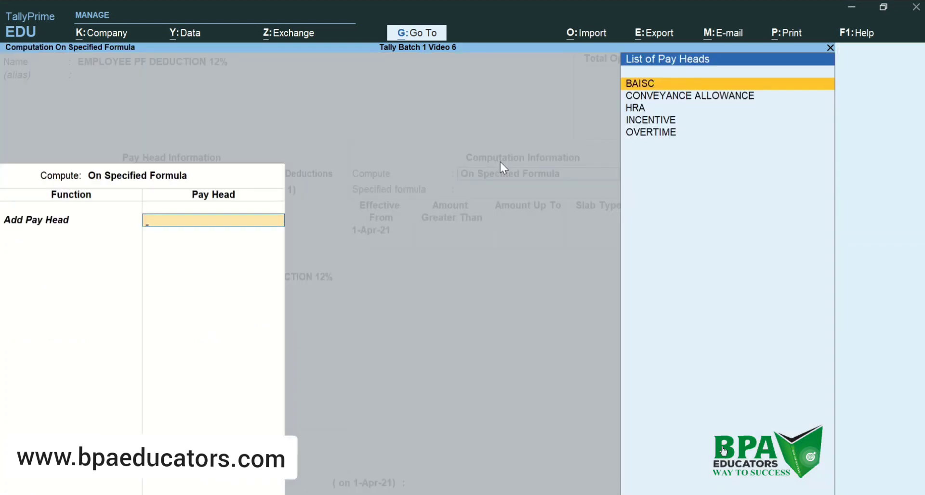
key("Return")
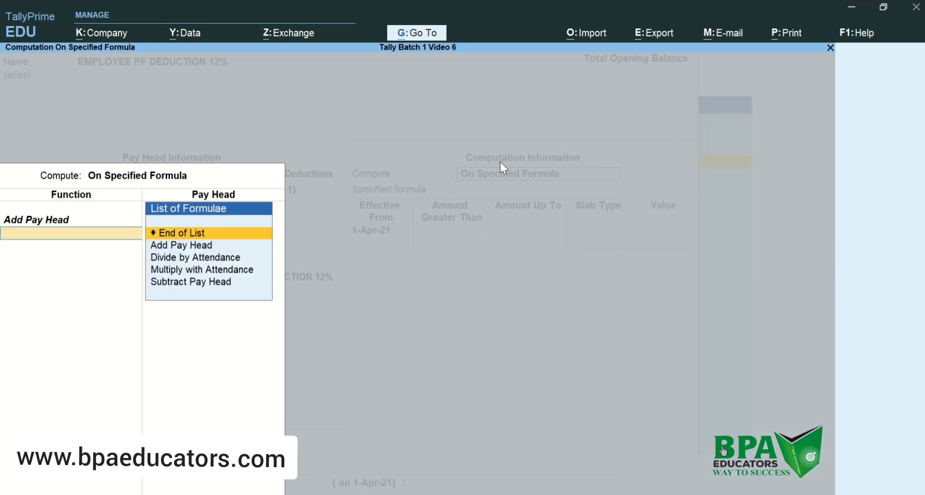
key("Return")
key("Return")
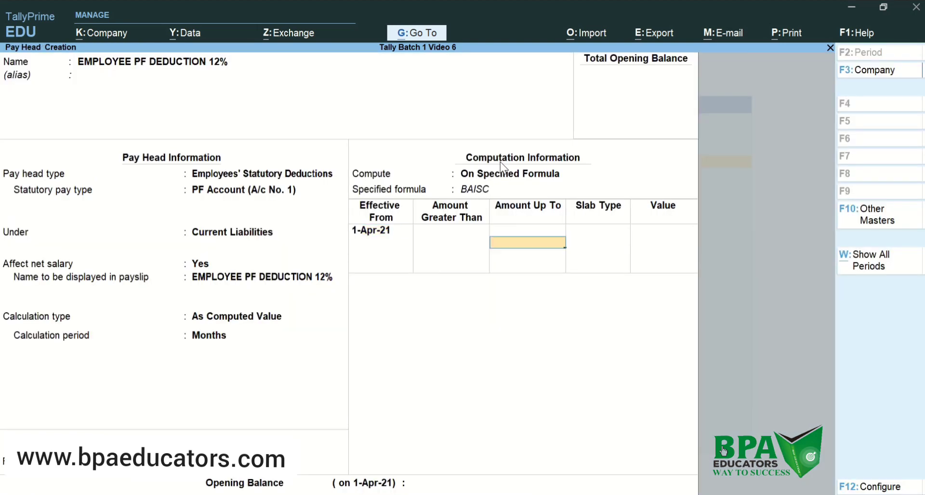
- Define the first slab for amounts up to 15,000 as a Percentage of 12%
type("15000")
key("Return")
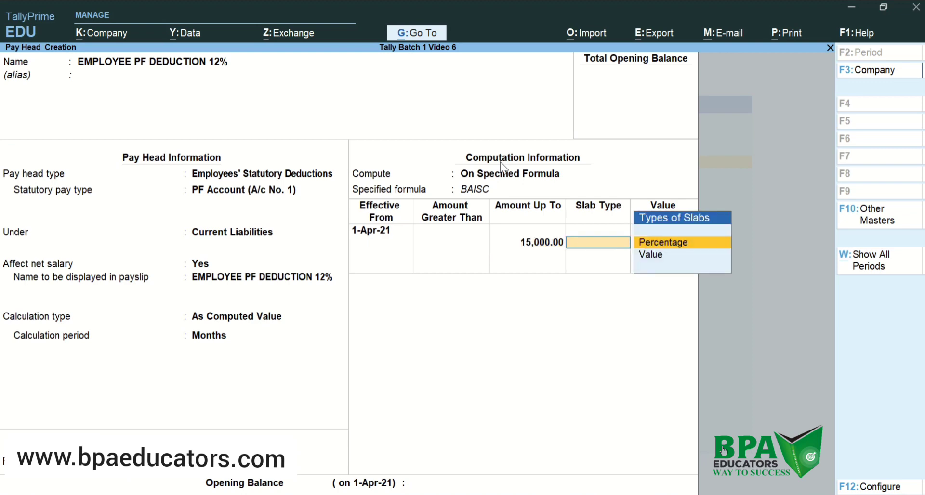
key("Down")
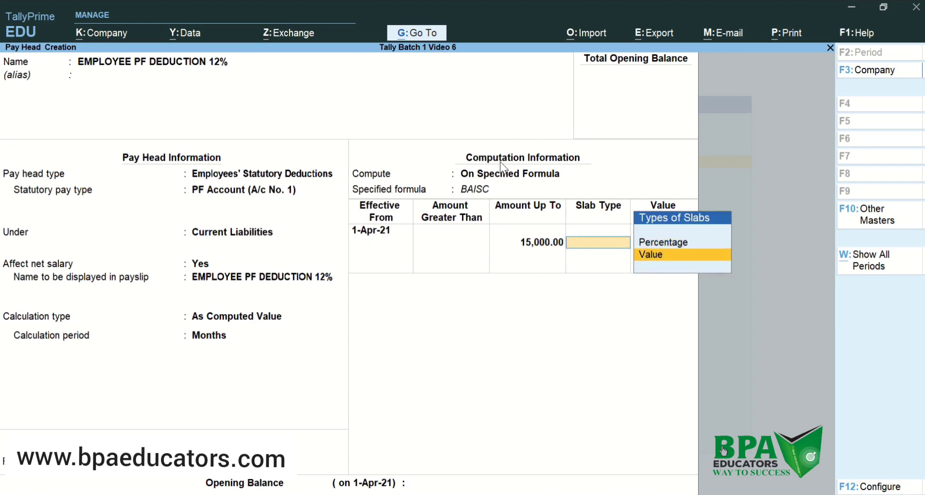
key("Up")
key("Return")
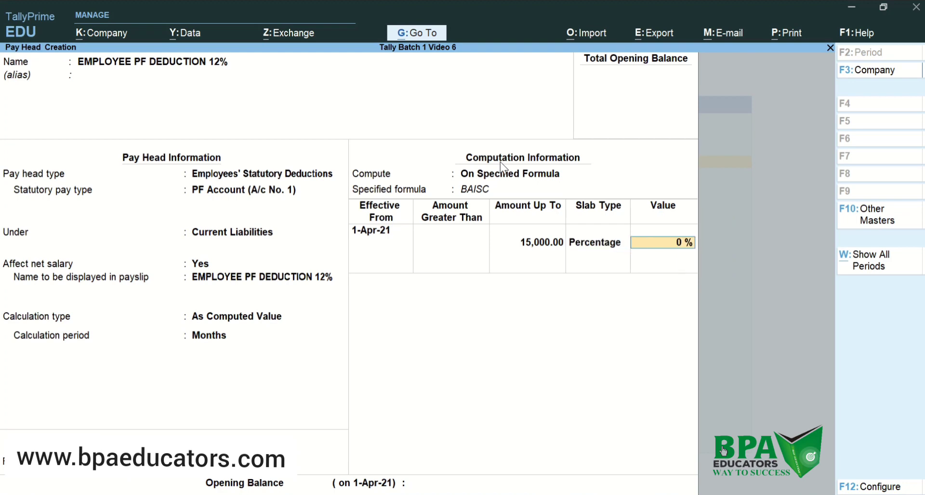
type("12%")
key("Return")
- Define the slab for amounts greater than 15,000 as a fixed Value of 1,800, with no upper limit
key("Return")
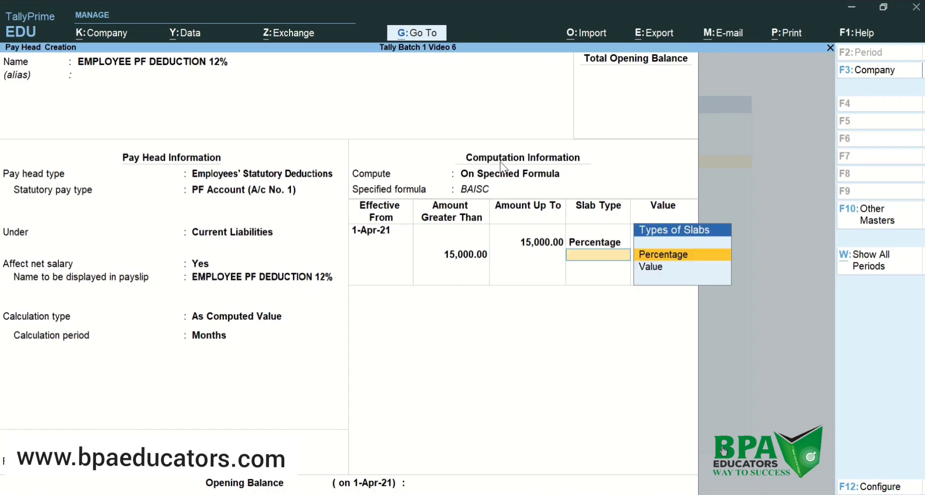
key("Down")
key("Return")
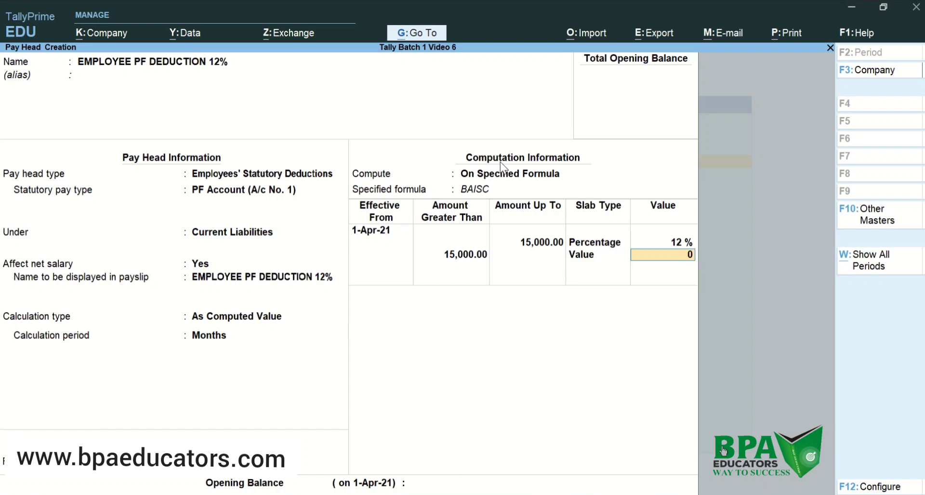
type("1800")
key("Return")
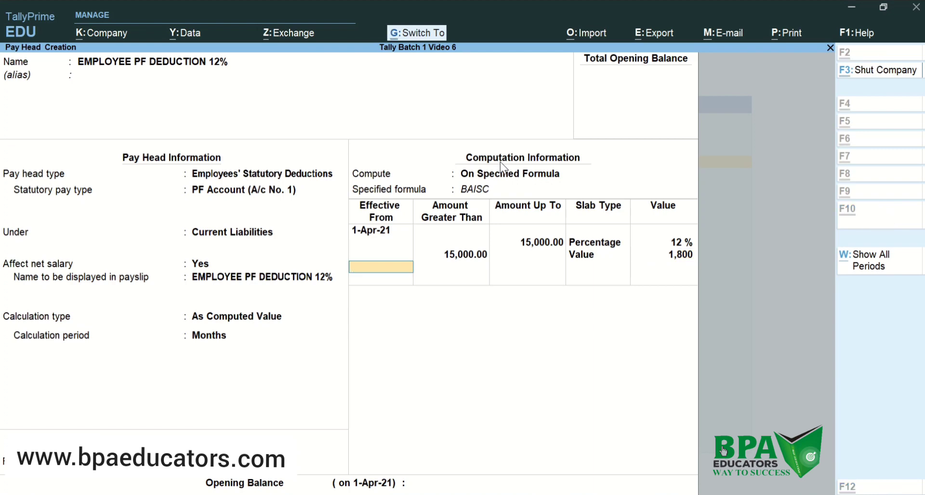
- Calculate 15000*12% in the built-in calculator, and close the calculator
key("ctrl+n")
type("1")
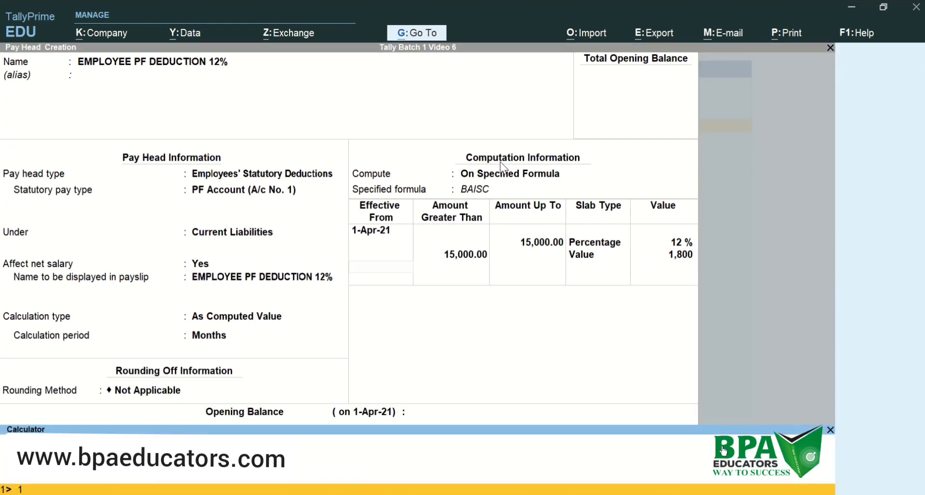
type("5000")
type("*12%")
key("Return")
left_click(830, 429)
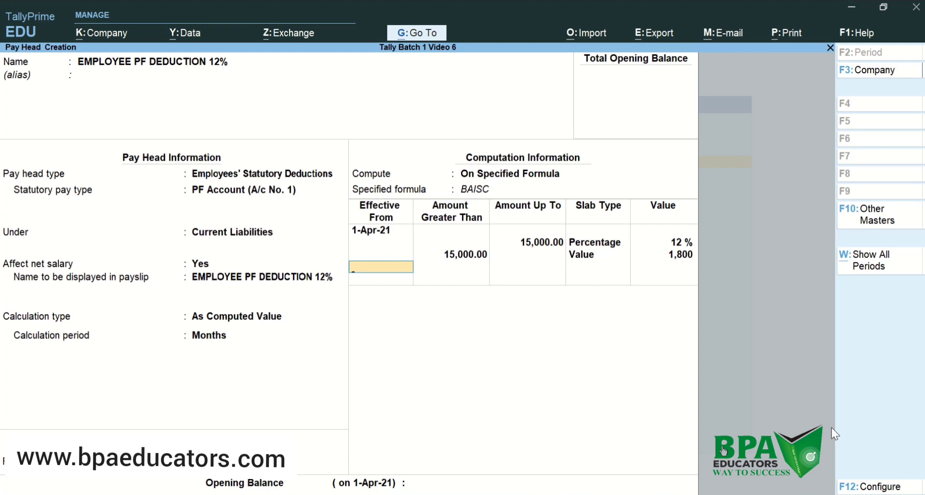
- End the slab list and save the EMPLOYEE PF DEDUCTION 12% pay head
key("Return")
key("Return")
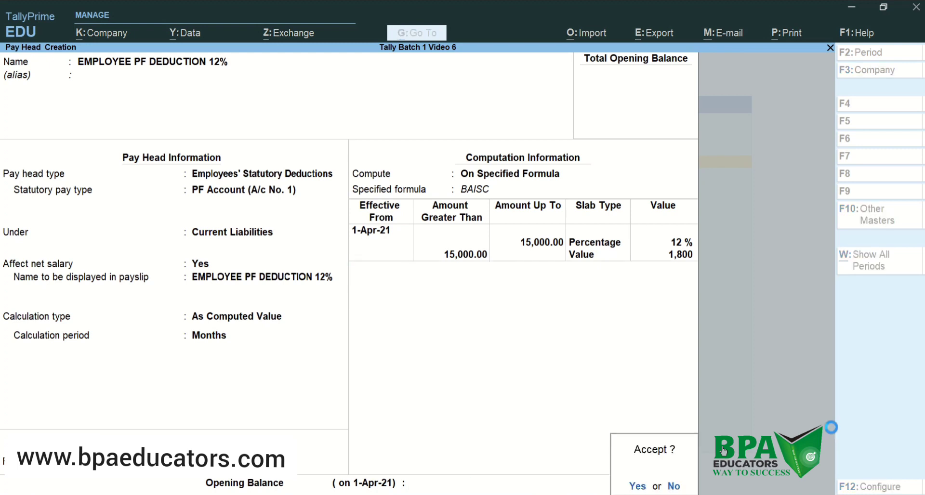
key("Return")
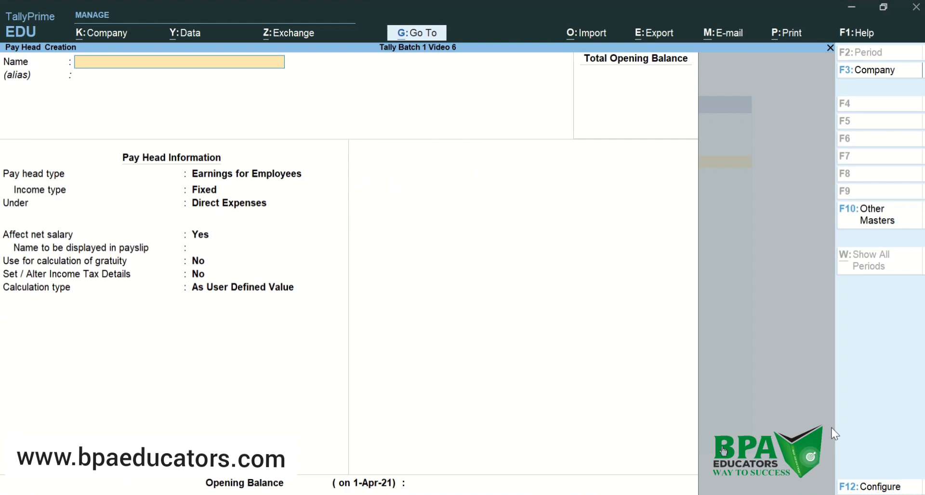
- Name the next pay head EMPLOYERS EPS @ 8.33% and set its type to Employer's Statutory Contributions
type("EMPLOYERS EPS")
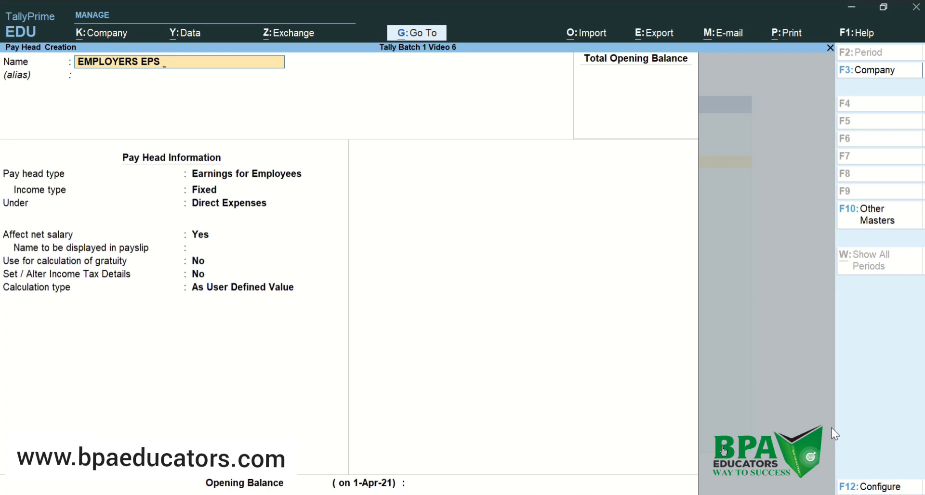
type(" @ 8.33%")
key("Return")
key("Return")
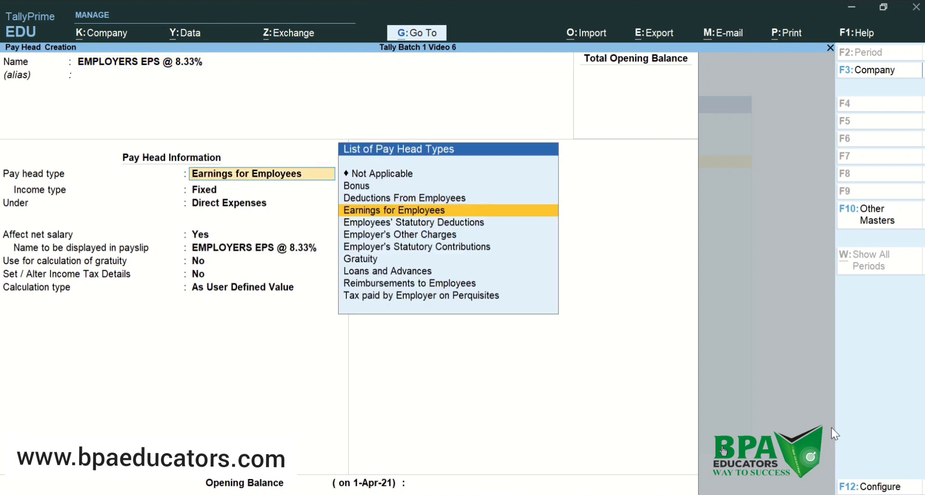
key("Down")
key("Down")
key("Down")
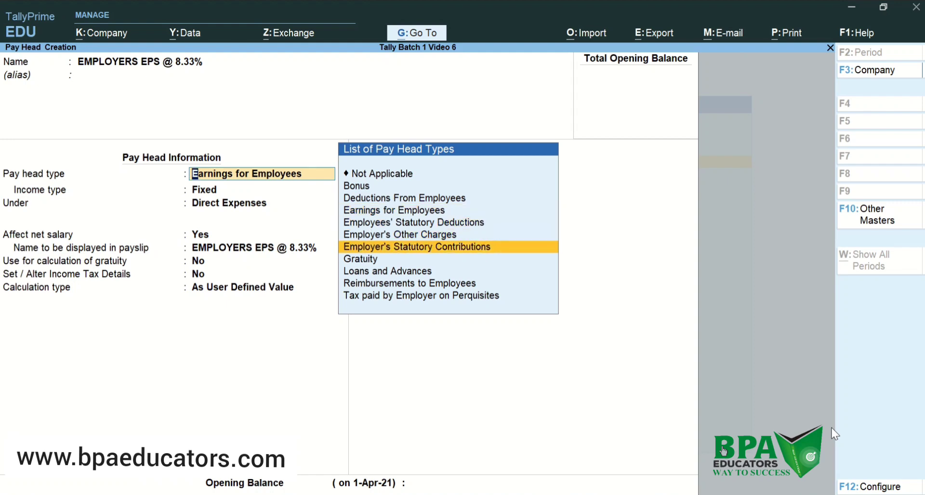
key("Return")
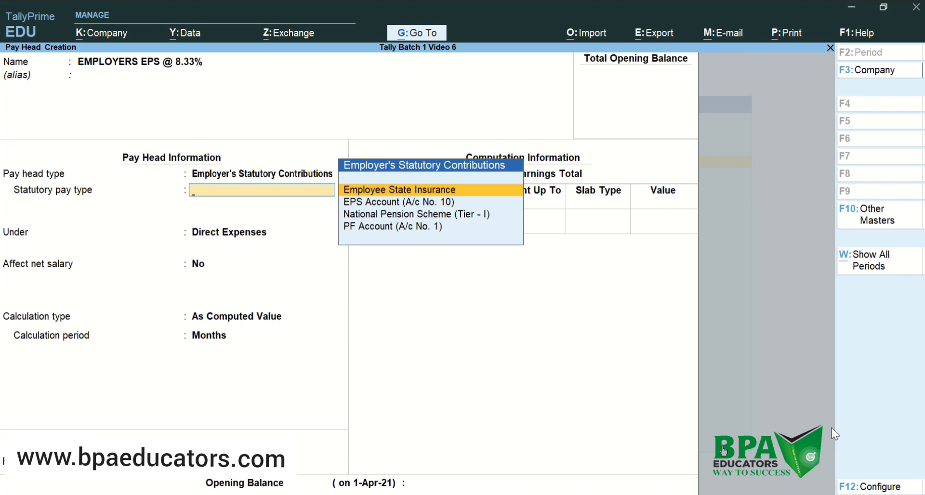
- Set the statutory pay type to EPS Account (A/c No. 10) under Indirect Expenses, keeping Affect net salary at No and rounding Not Applicable
key("Down")
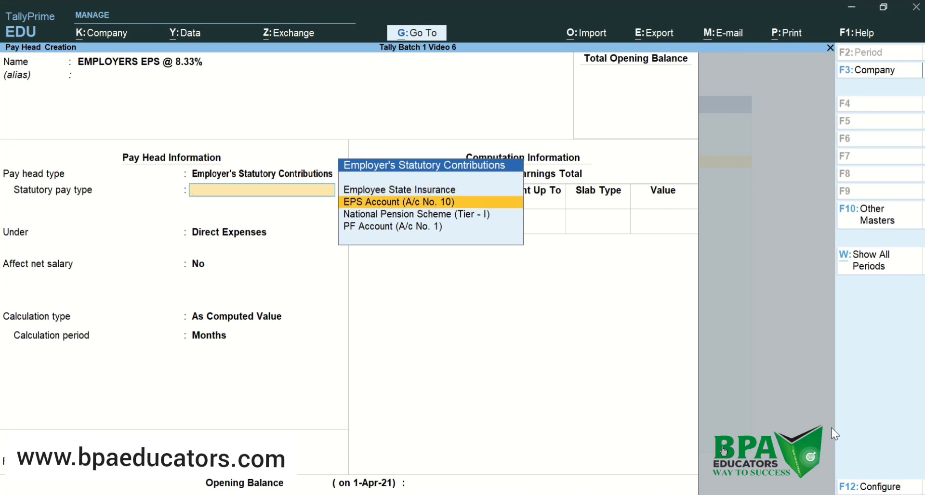
key("Return")
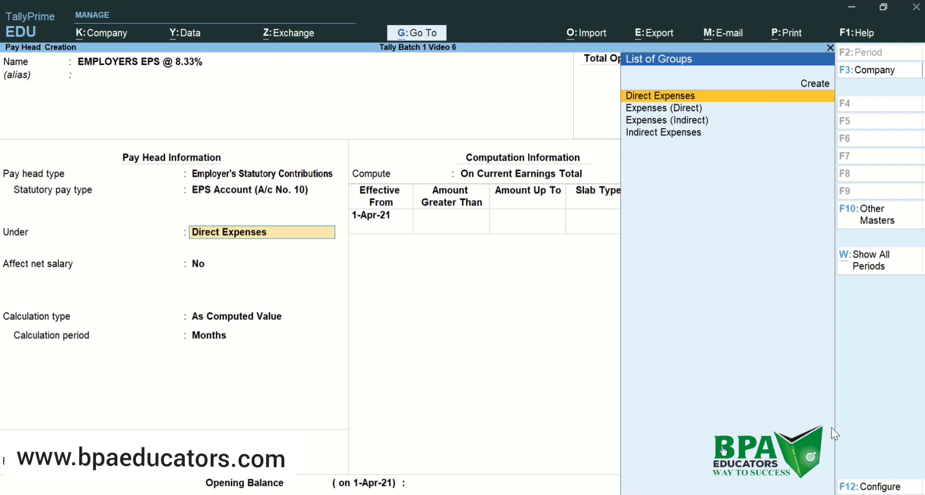
key("Down")
key("Down")
key("Down")
key("Return")
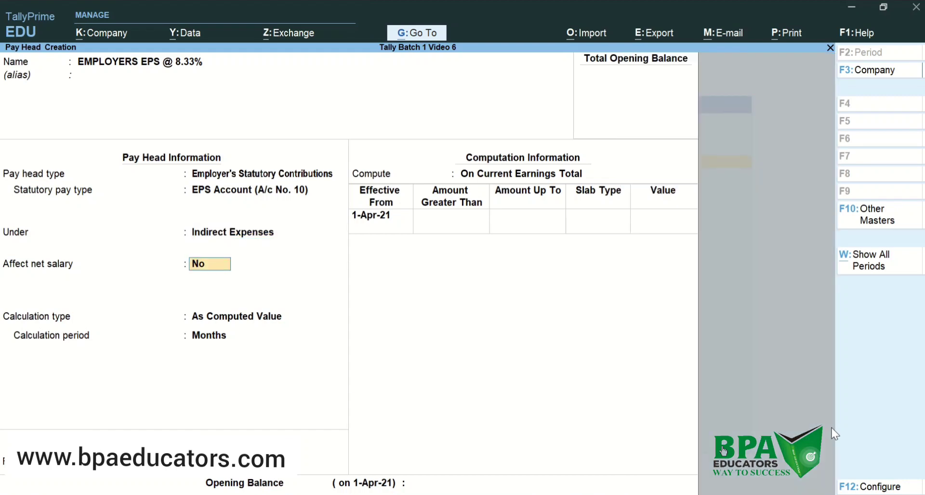
key("Return")
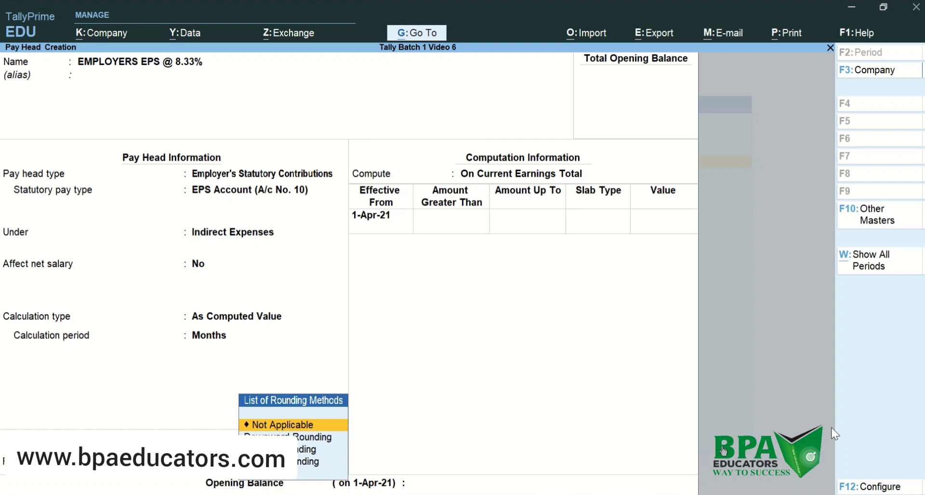
key("Return")
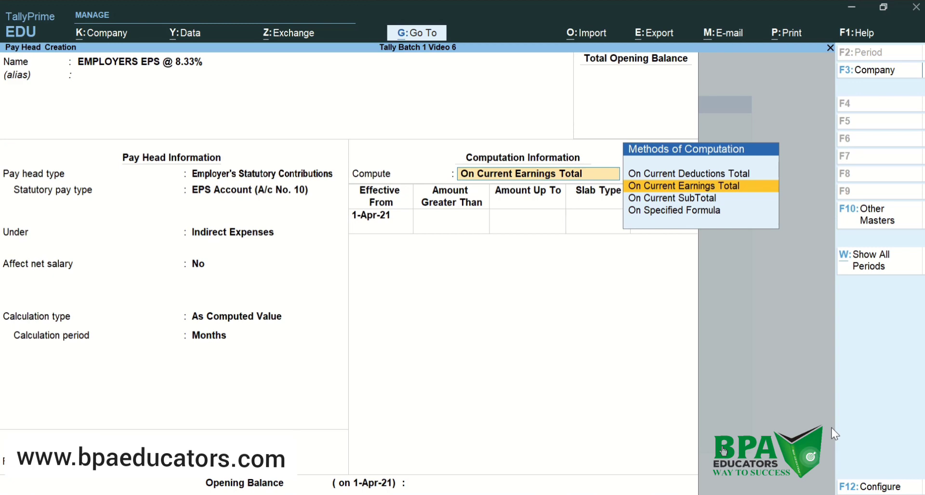
- Set the pay head to compute on a specified formula based on the BAISC pay head only
key("Down")
key("Down")
key("Return")
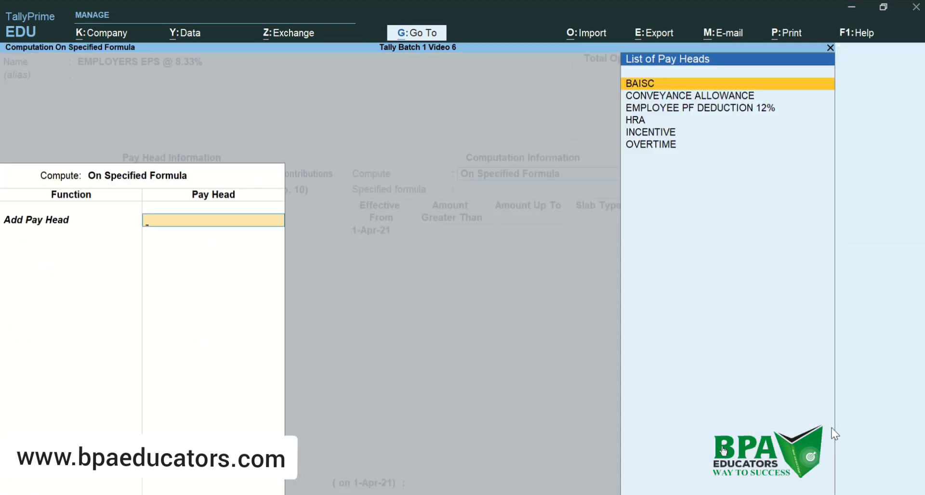
key("Return")
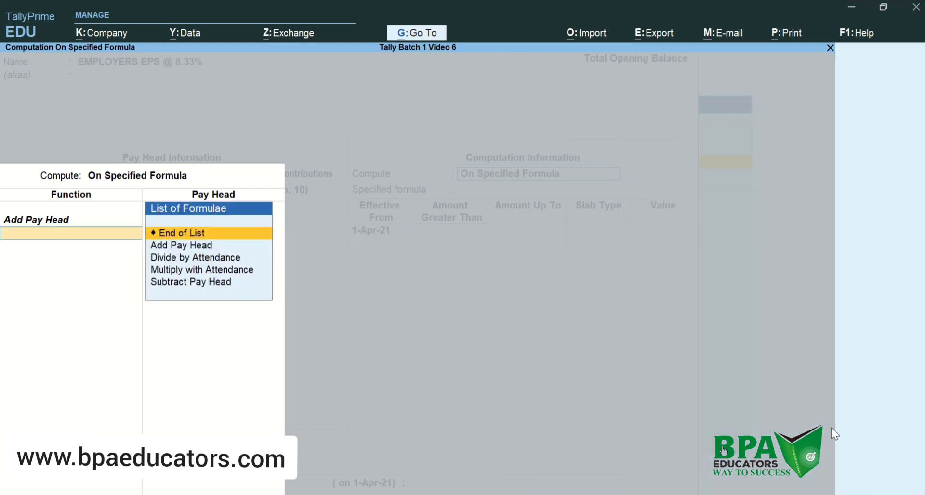
key("Return")
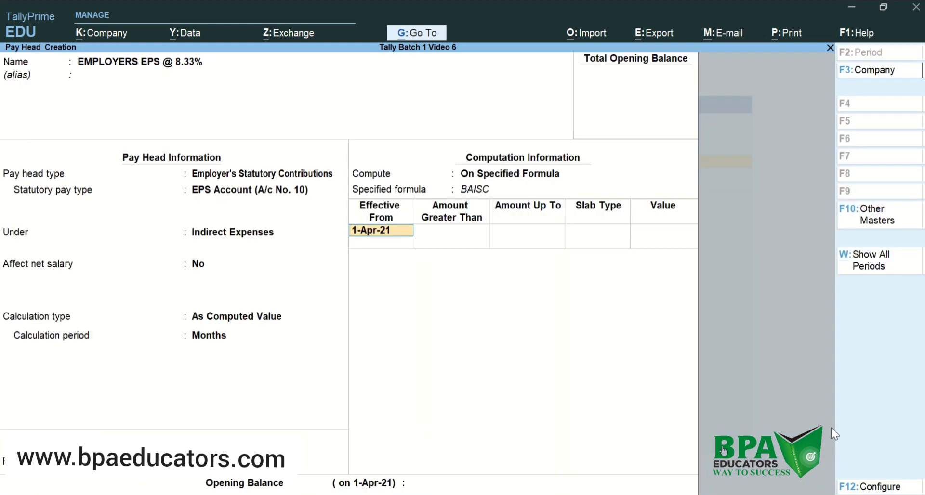
- Add a percentage slab effective 1-Apr-21 for amounts up to 15,000, with a value of 12%
key("Return")
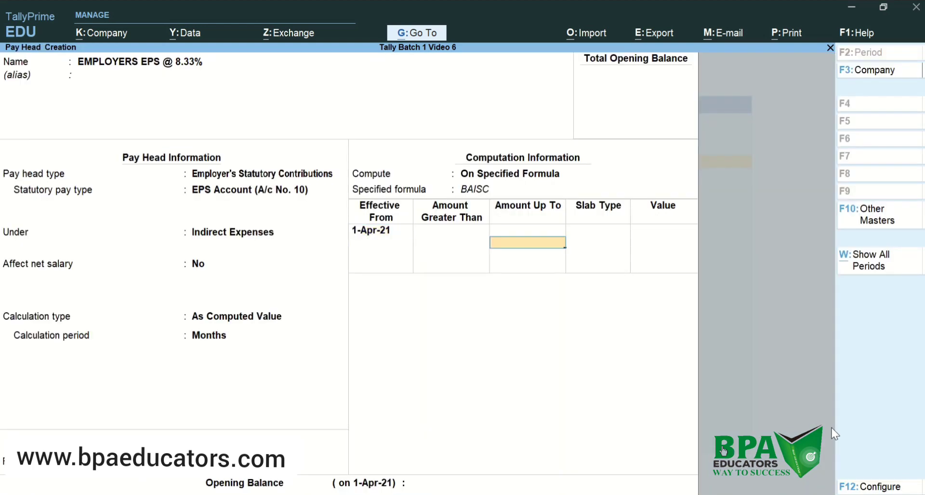
type("15000")
key("Return")
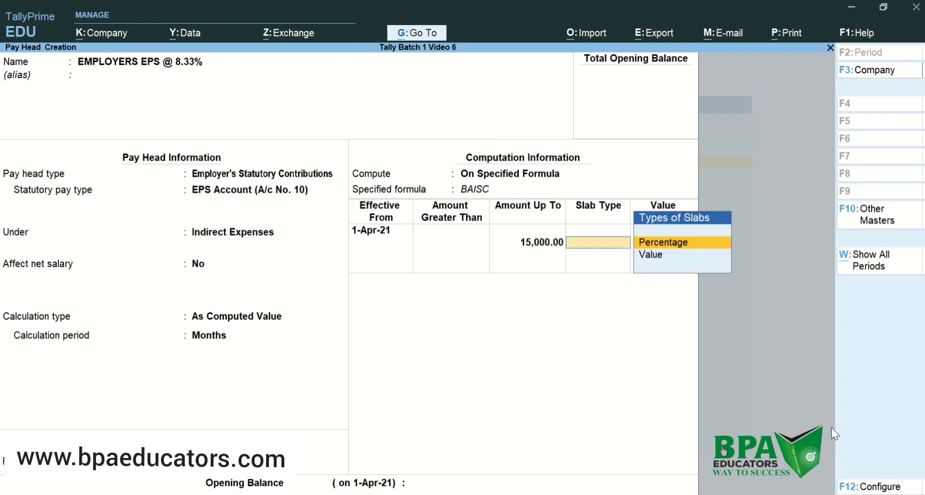
key("Return")
type("12")
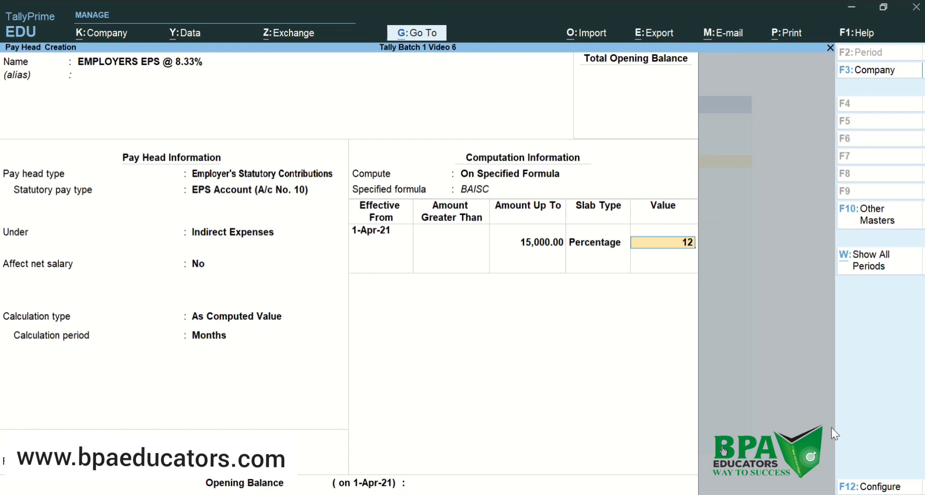
type("%")
key("Return")
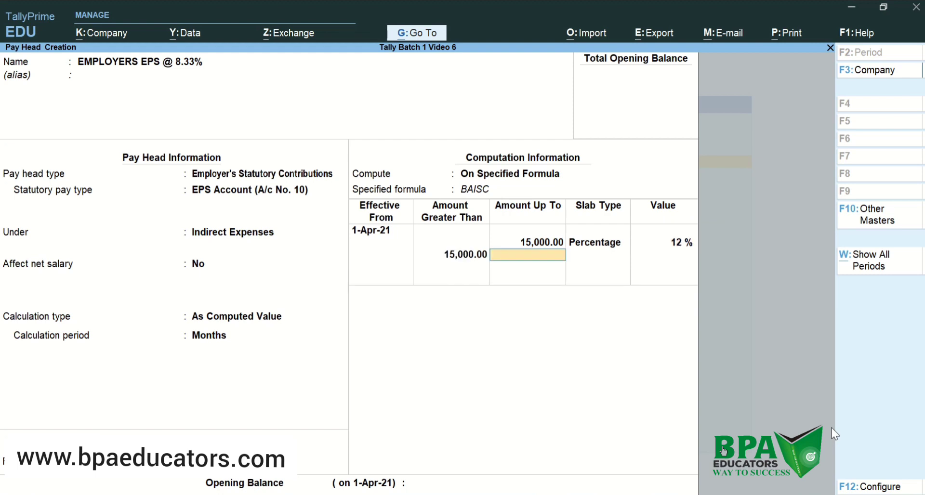
- Set the slab type for amounts greater than 15,000 to Value, with no upper limit
key("Return")
key("Down")
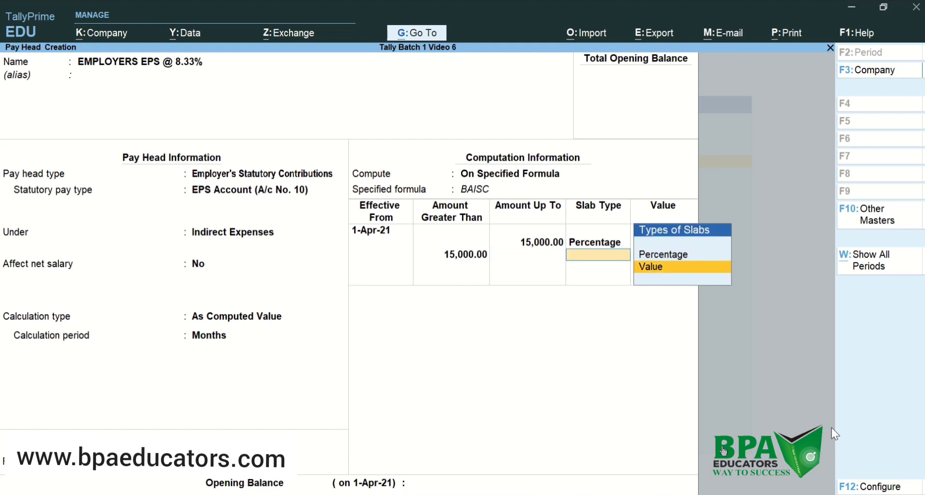
key("Return")
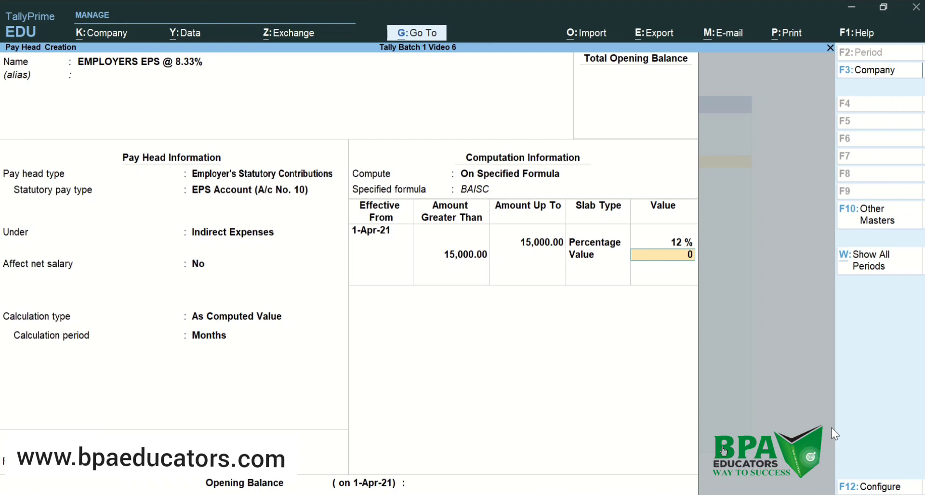
- Correct the percentage of the slab for amounts up to 15,000 to 8.33%
key("Up")
type("8.3")
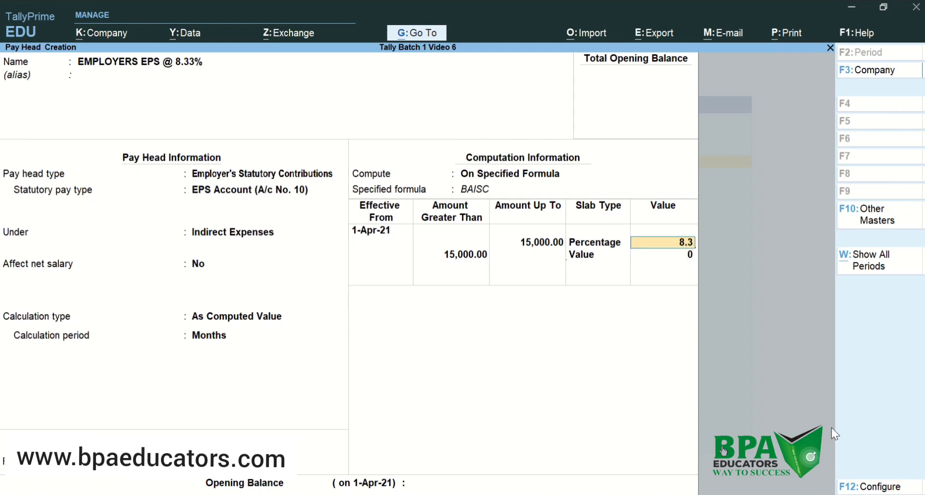
type("3%")
key("Return")
key("Return")
key("Return")
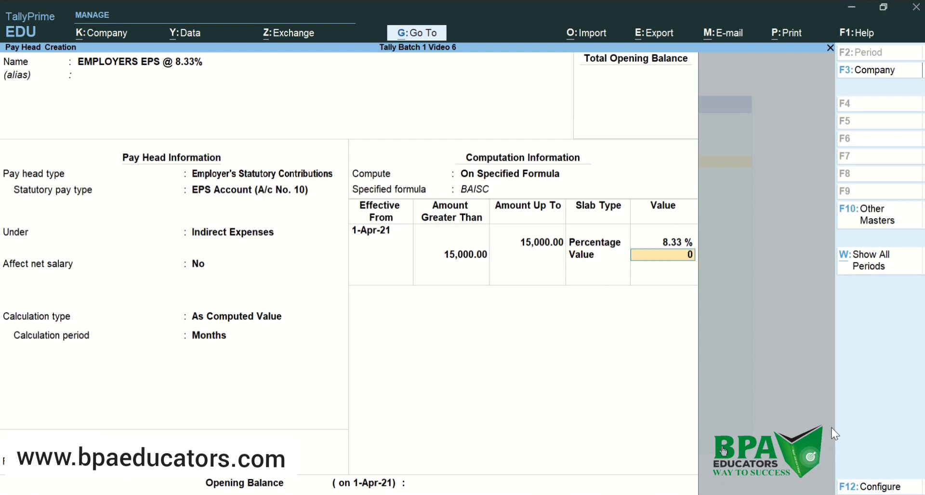
- Calculate 15000*8.33% in the built-in calculator and enter 1,249.50 as the value of the slab above 15,000
key("ctrl+n")
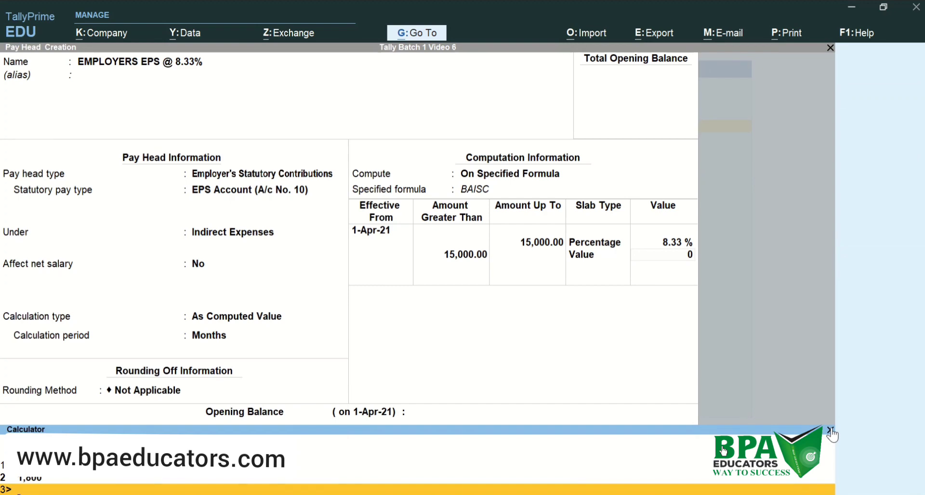
type("15000*8")
type("33%")
key("Return")
left_click(830, 432)
key("Return")
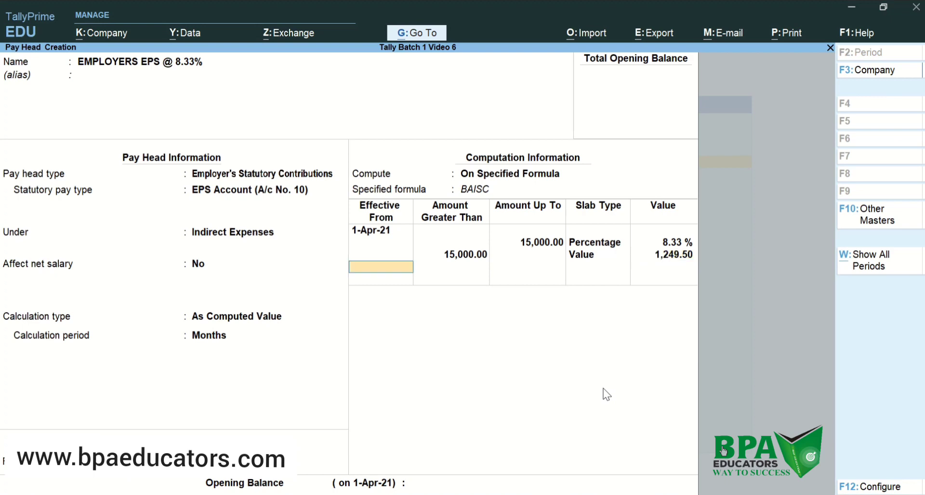
- End the slab list and save the EMPLOYERS EPS @ 8.33% pay head
key("Return")
key("Return")
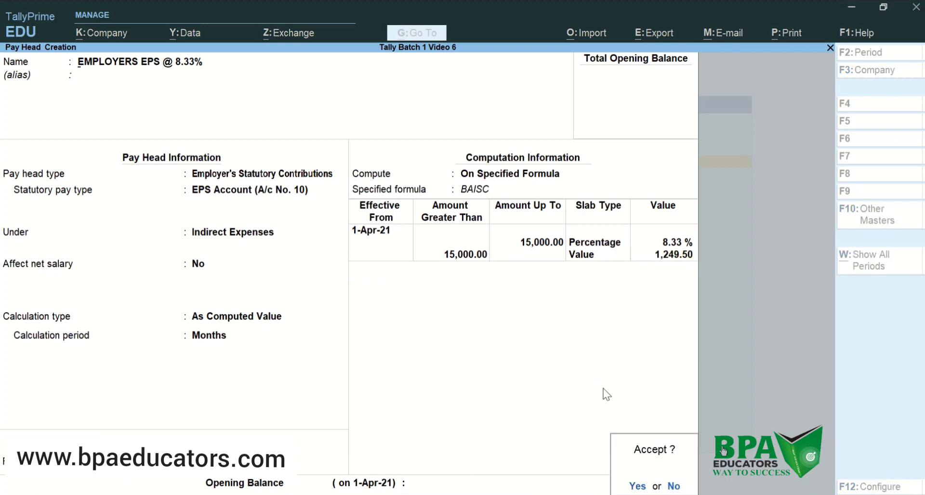
key("Return")
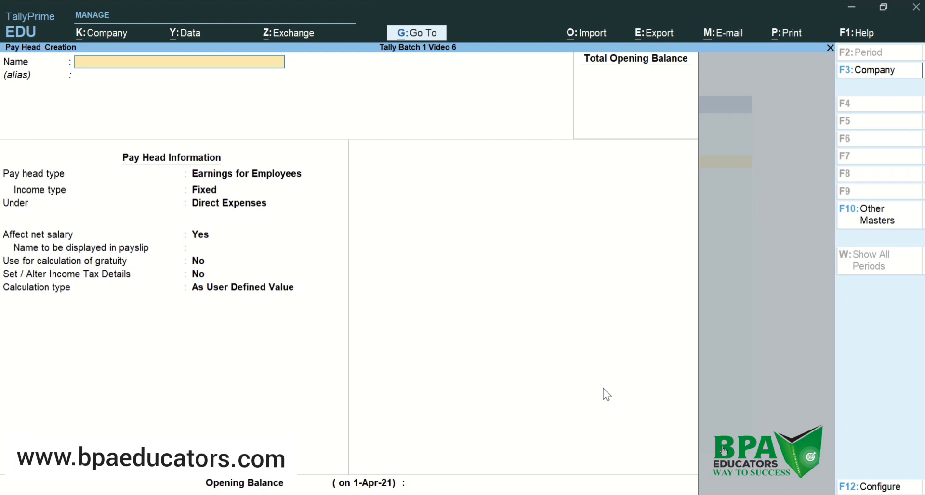
- Name the next pay head EMPLOYER EPF @3.67% and set its type to Employer's Statutory Contributions
type("EMPLOYER EPF")
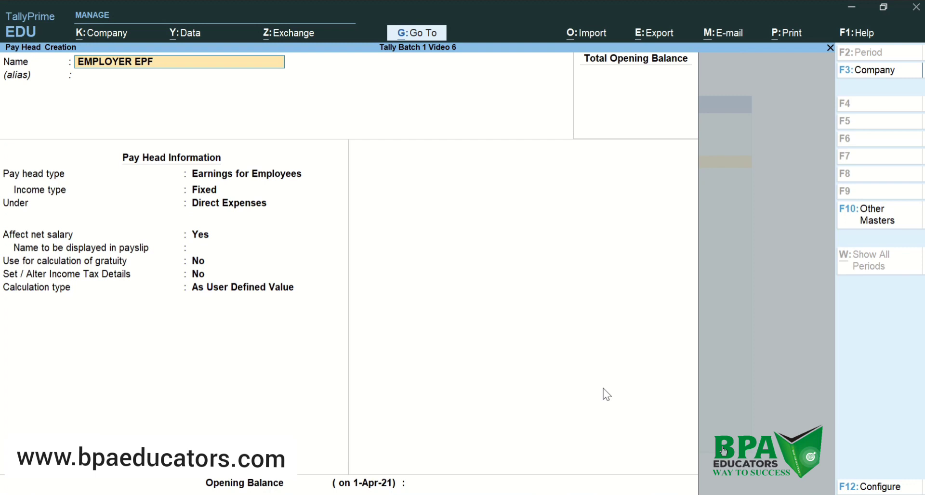
type(" @3.67%")
key("Return")
key("Return")
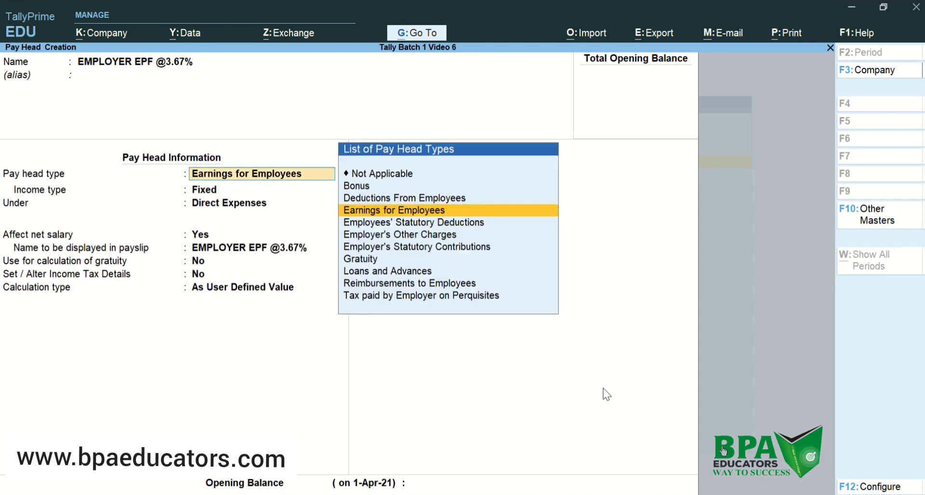
key("Down")
key("Down")
key("Down")
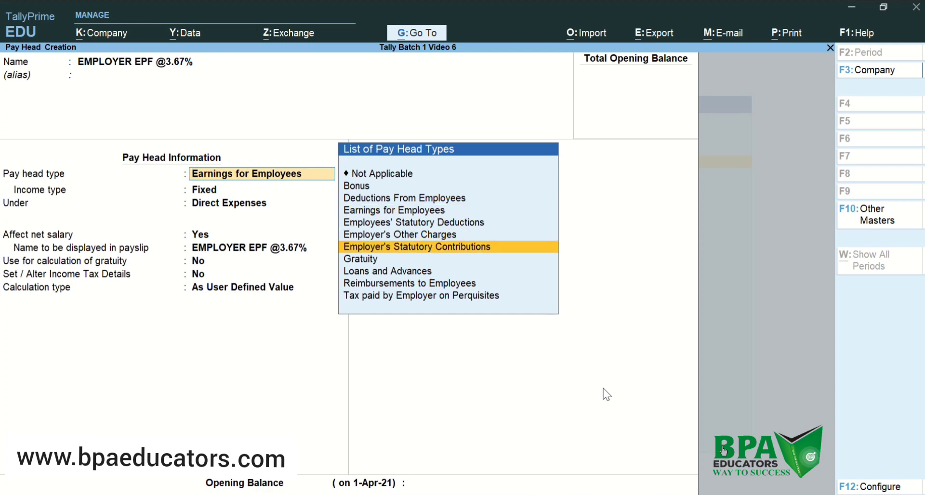
key("Return")
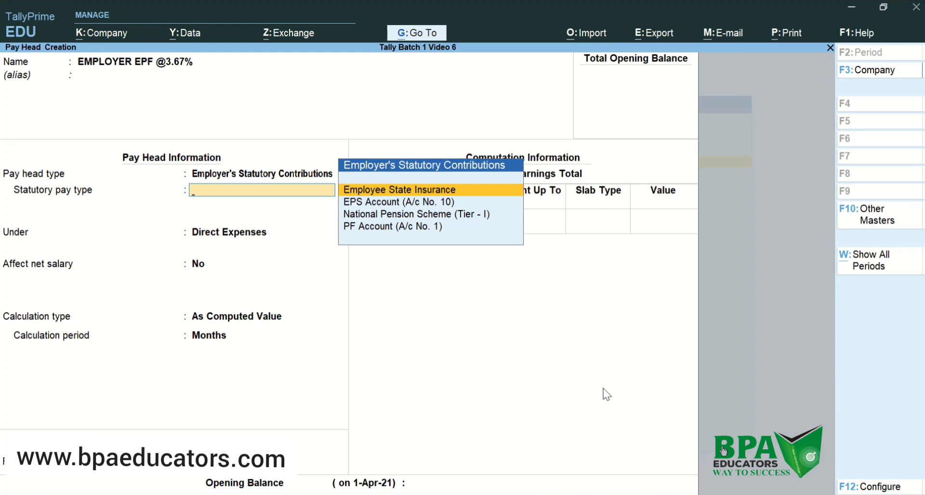
- Set the statutory pay type to PF Account (A/c No. 1) under Indirect Expenses, keeping Affect net salary at No
key("Down")
key("Down")
key("Down")
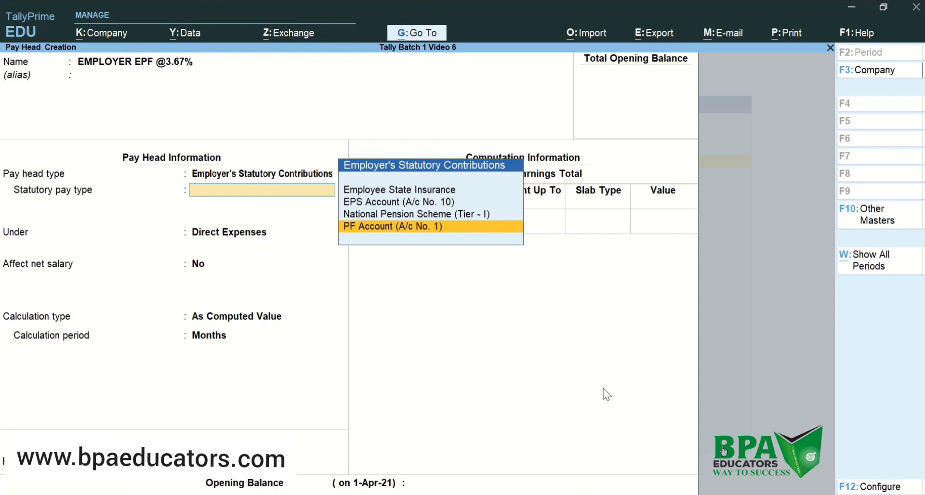
key("Return")
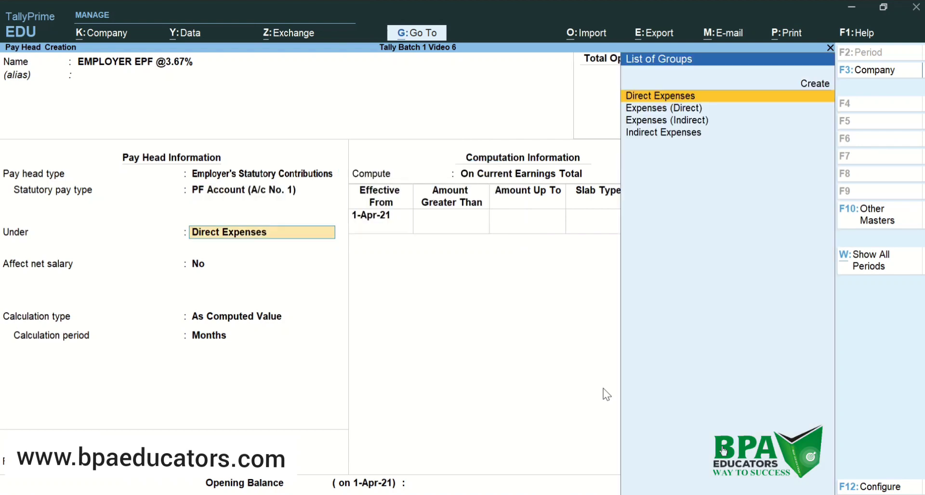
key("Down")
key("Down")
key("Down")
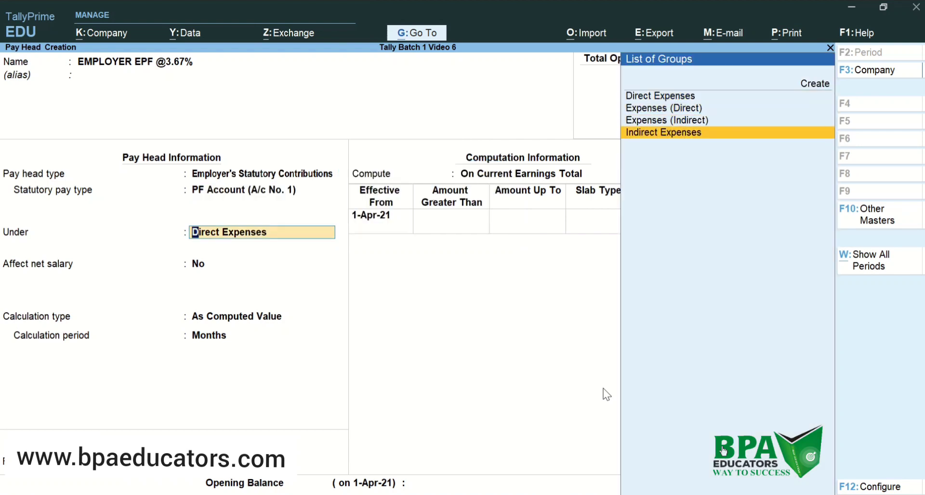
key("Return")
key("Return")
key("Return")
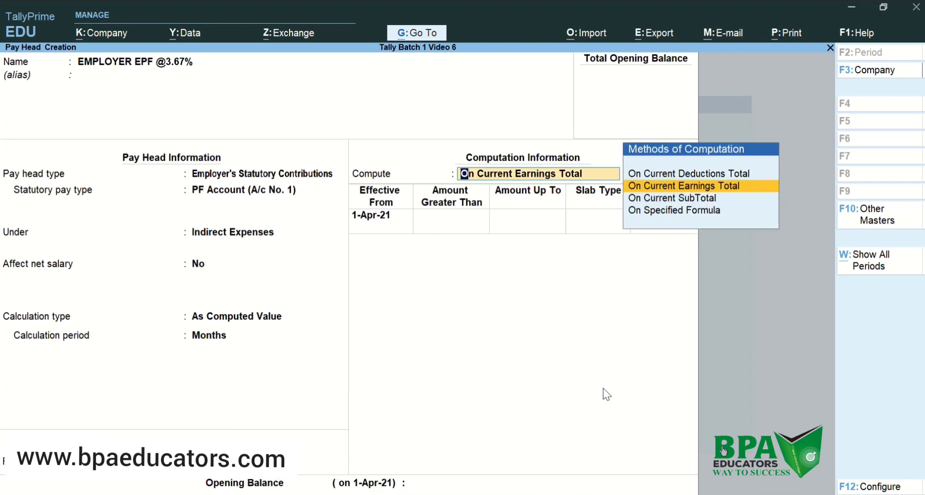
- Set the computation to On Specified Formula and add EMPLOYEE PF DEDUCTION 12% as its first pay head
key("Down")
key("Down")
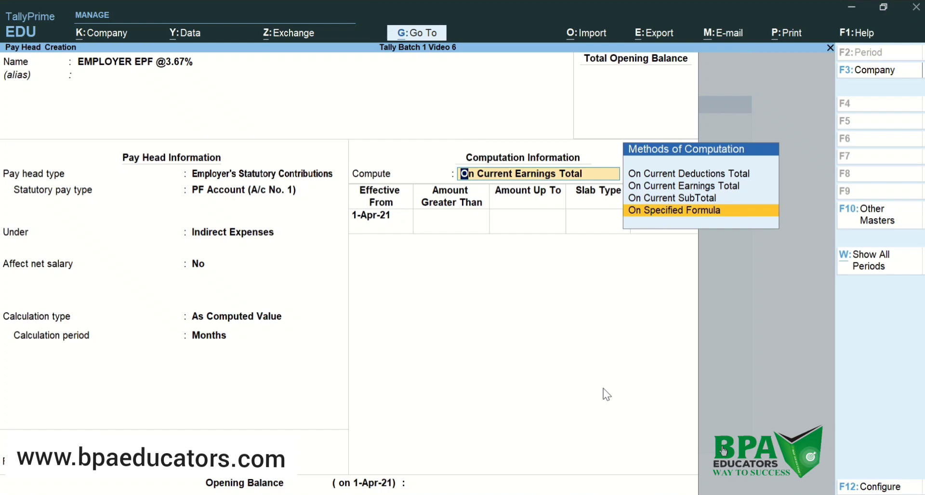
key("Return")
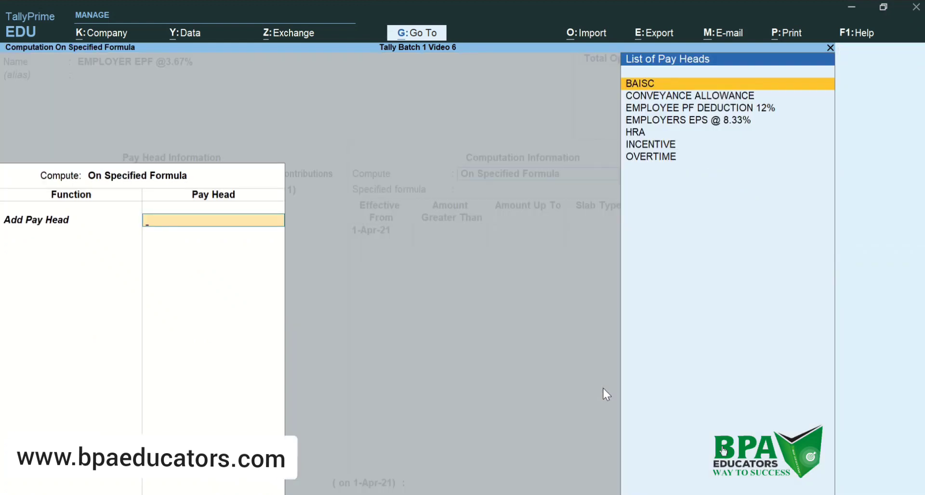
key("Down")
key("Down")
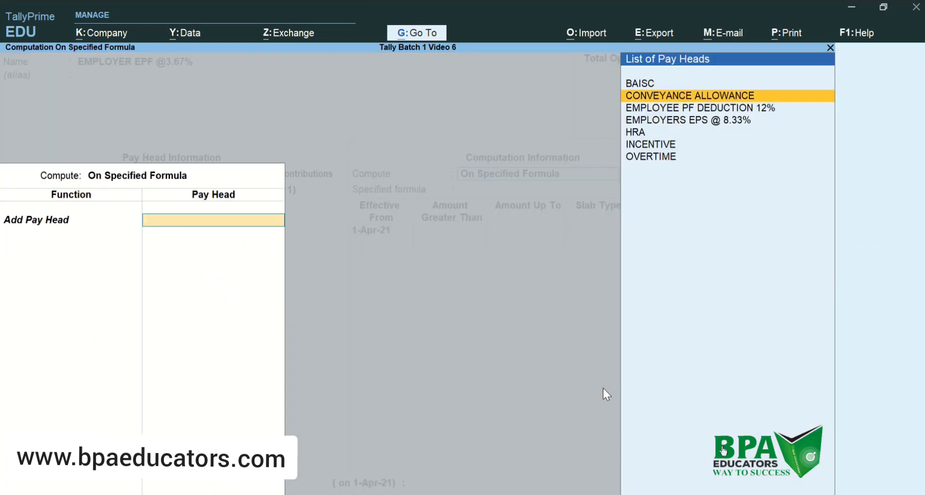
key("Return")
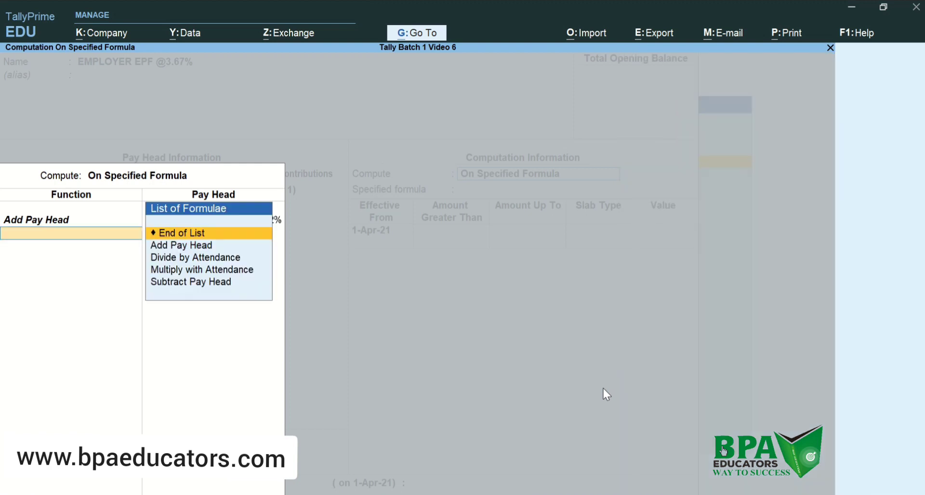
- Subtract the EMPLOYERS EPS @ 8.33% pay head in the formula and end the formula list
key("Down")
key("Down")
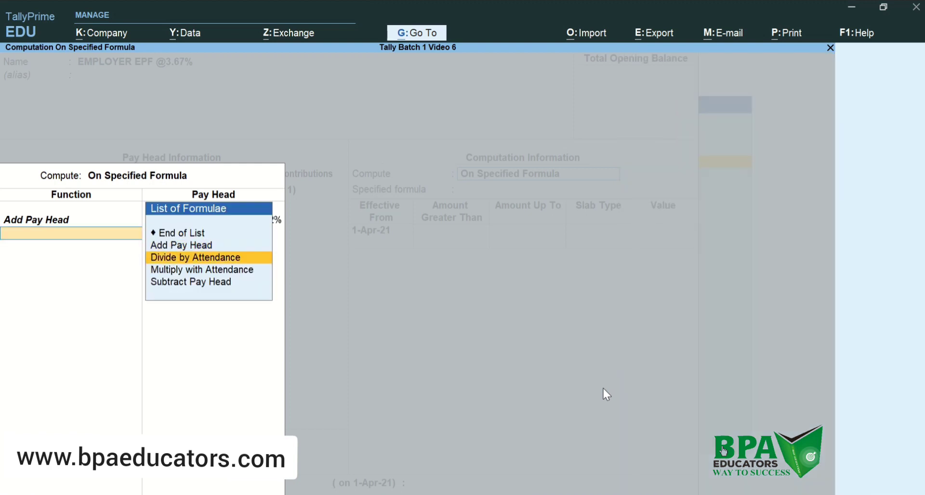
key("Down")
key("Down")
key("Return")
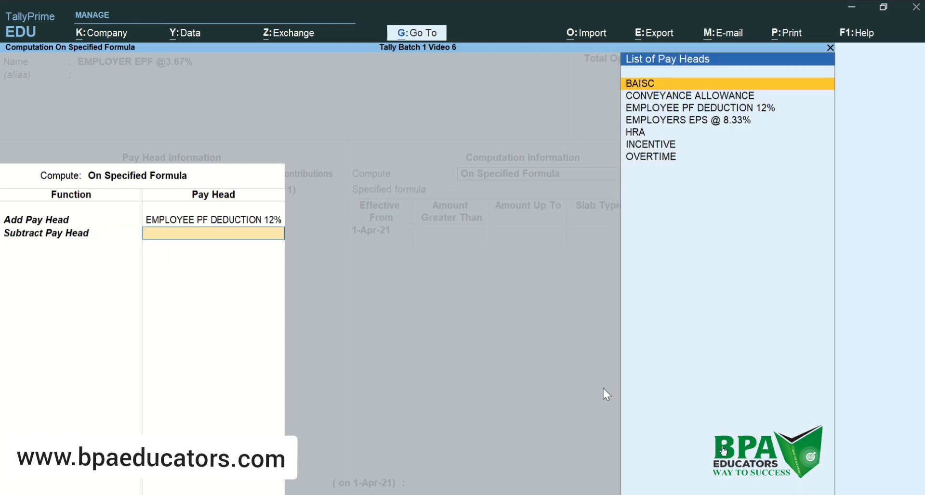
key("Down")
key("Down")
key("Down")
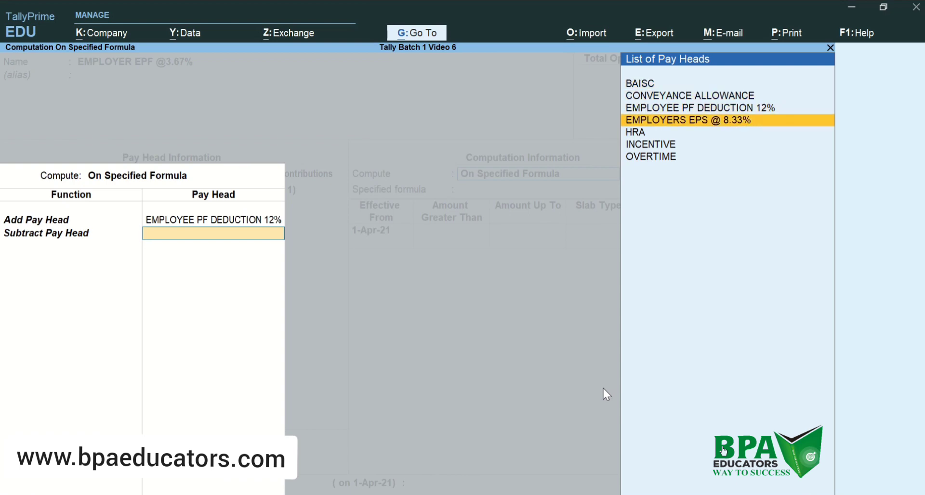
key("Return")
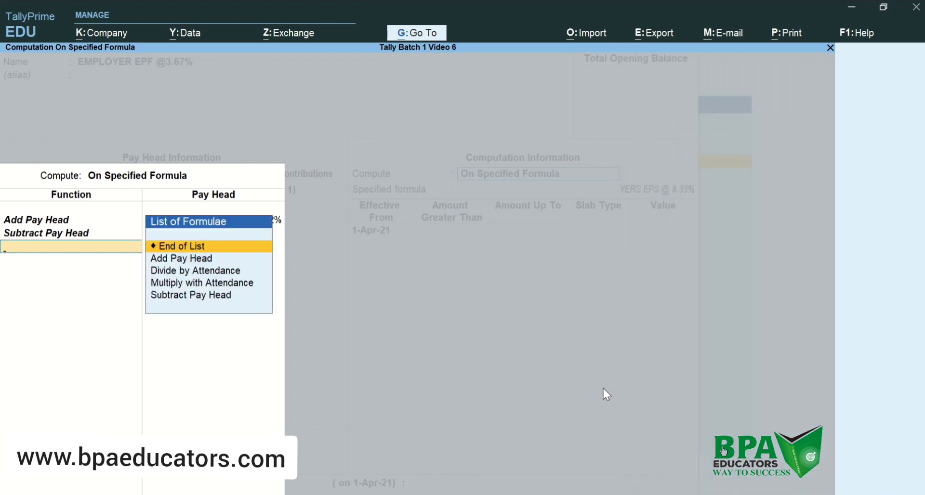
key("Return")
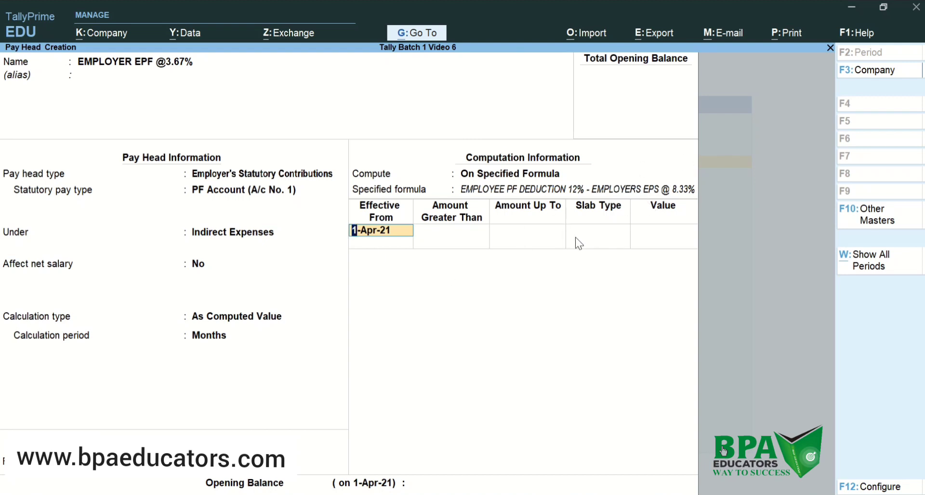
- Add a 100% percentage slab effective 1-Apr-21 with no upper limit, and save the EMPLOYER EPF @3.67% pay head
key("Return")
key("Return")
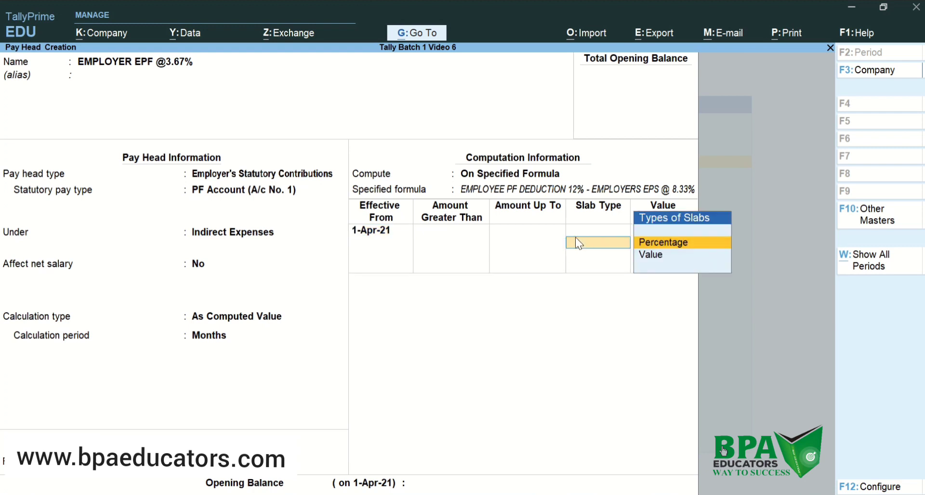
key("Return")
type("100")
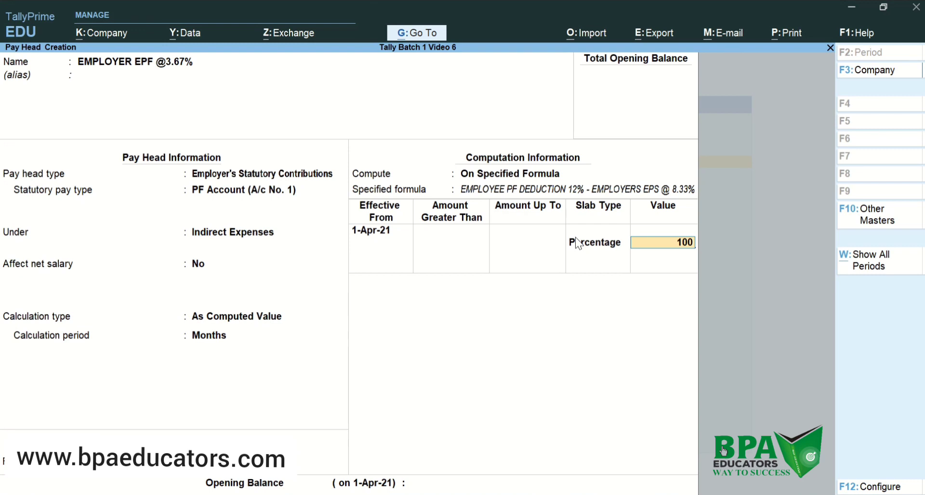
type("%")
key("Return")
key("Return")
key("Return")
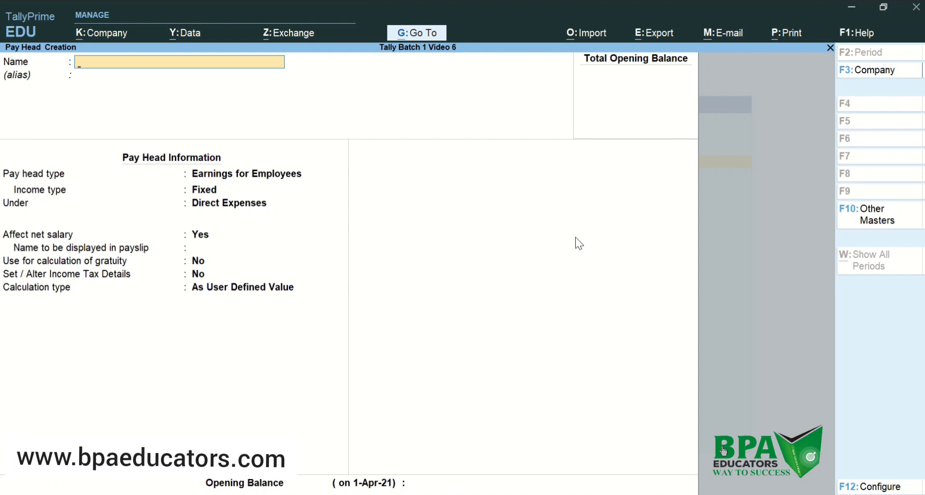
type("PF ADMIN CHARGES")
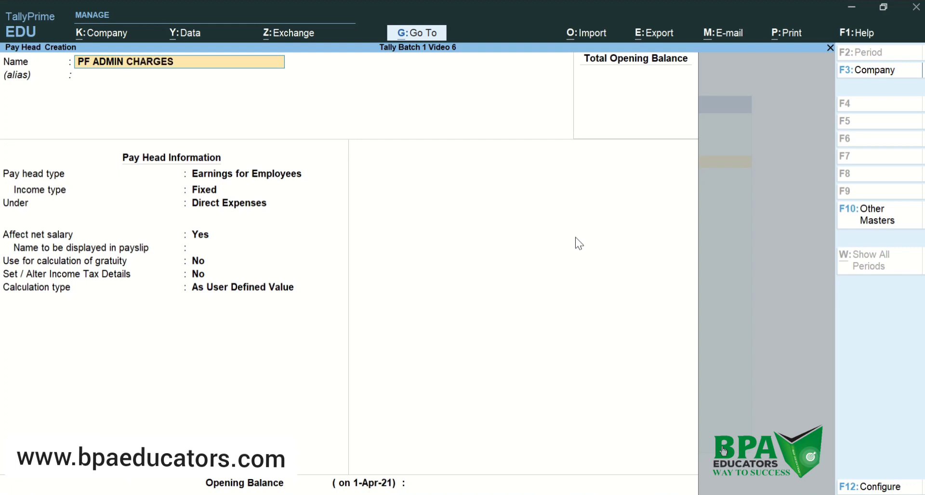
type("@0.85%")
key("Return")
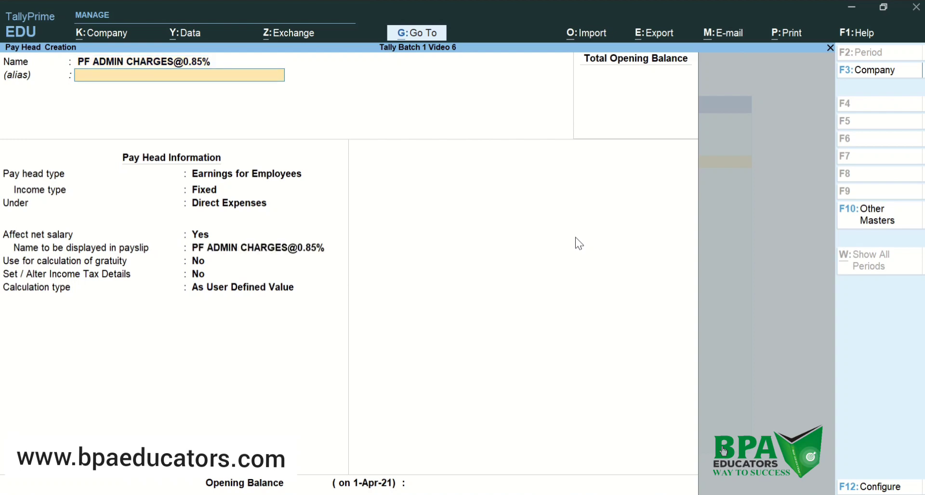
key("Return")
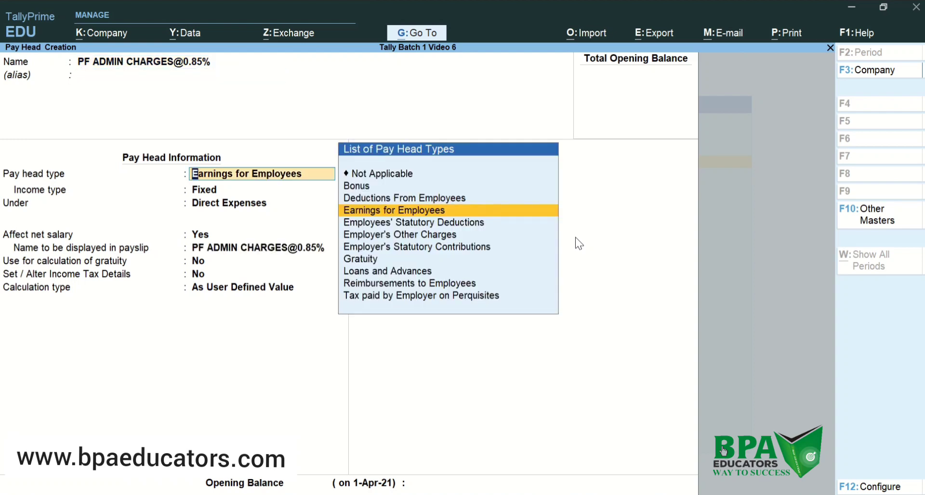
key("Down")
key("Down")
key("Down")
key("Down")
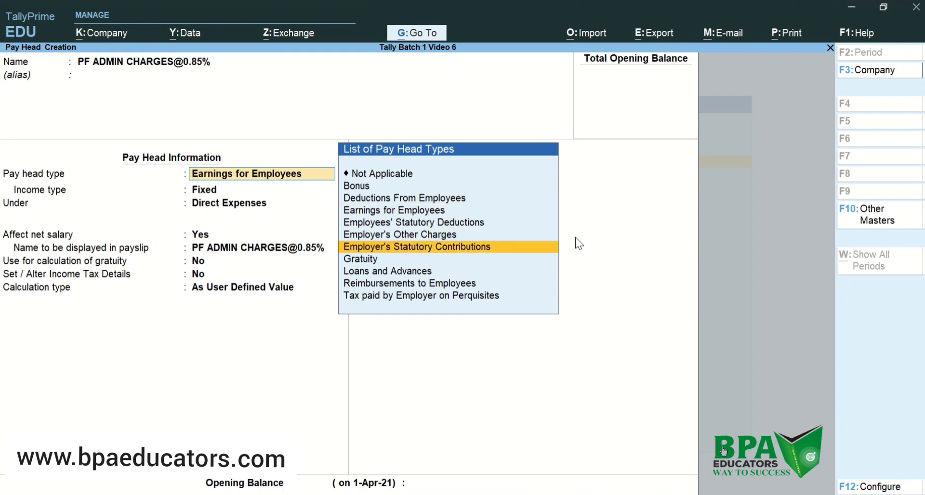
key("Up")
key("Up")
key("Return")
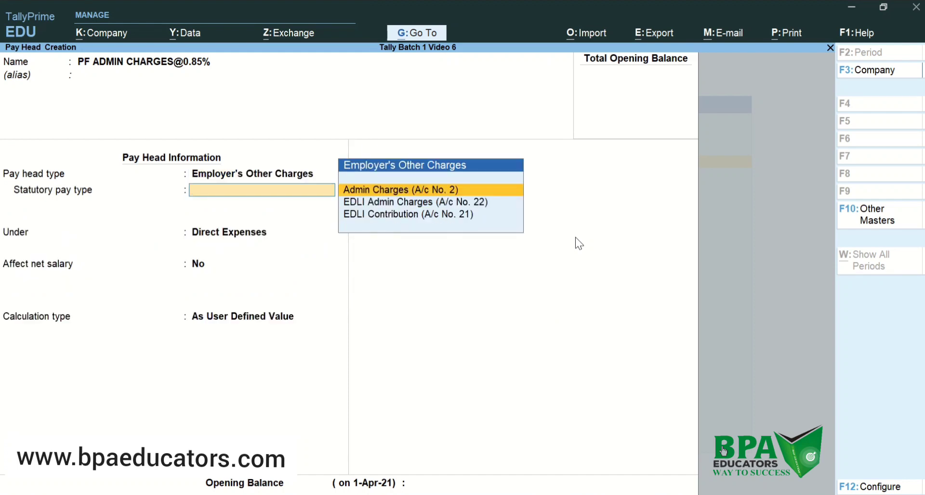
- Set the statutory pay type to Admin Charges (A/c No. 2) under Current Liabilities, keeping Affect net salary at No
key("Down")
key("Up")
key("Return")
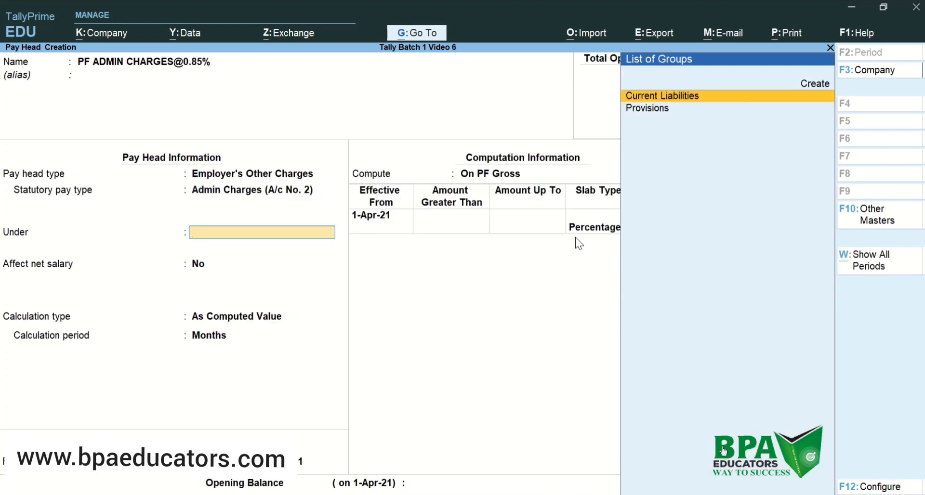
key("Return")
key("Return")
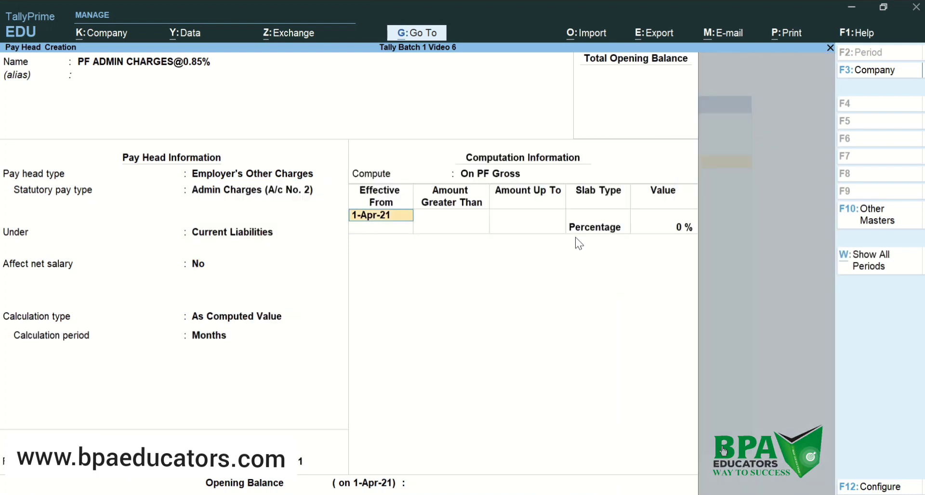
key("Return")
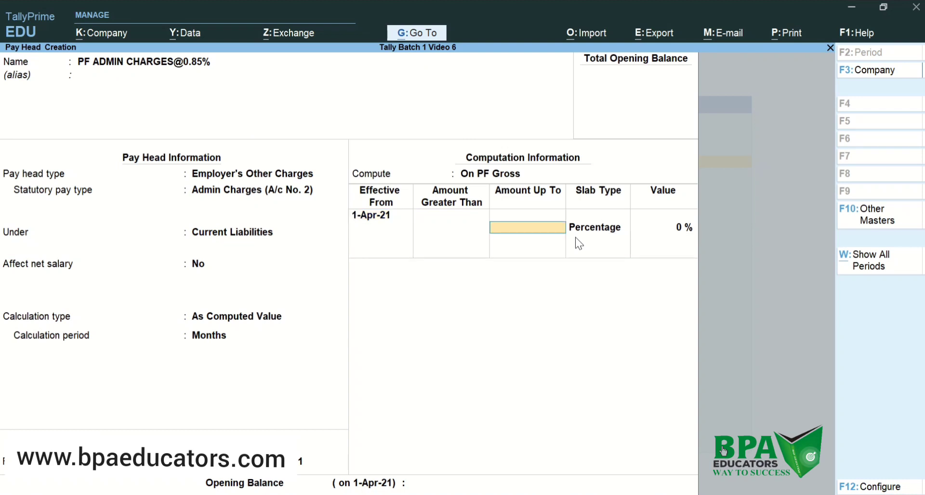
key("Return")
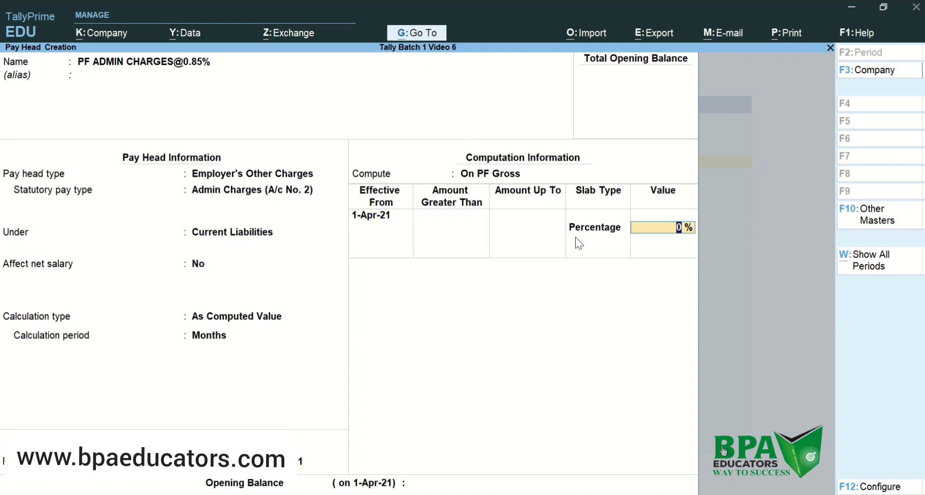
type("0.85")
key("Return")
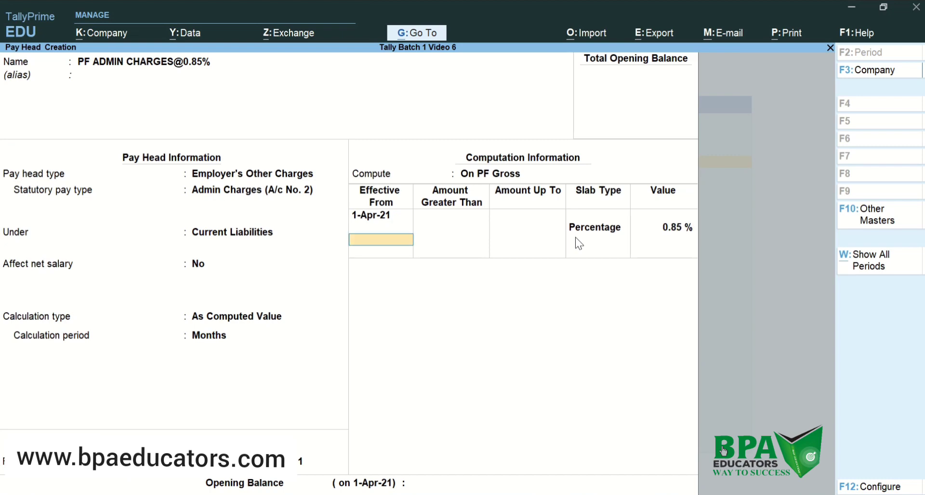
key("Return")
key("Return")
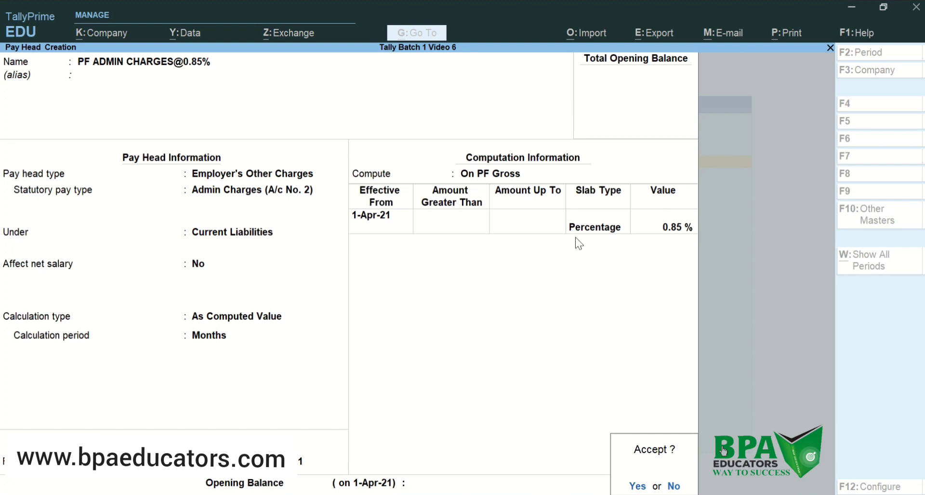
key("Return")
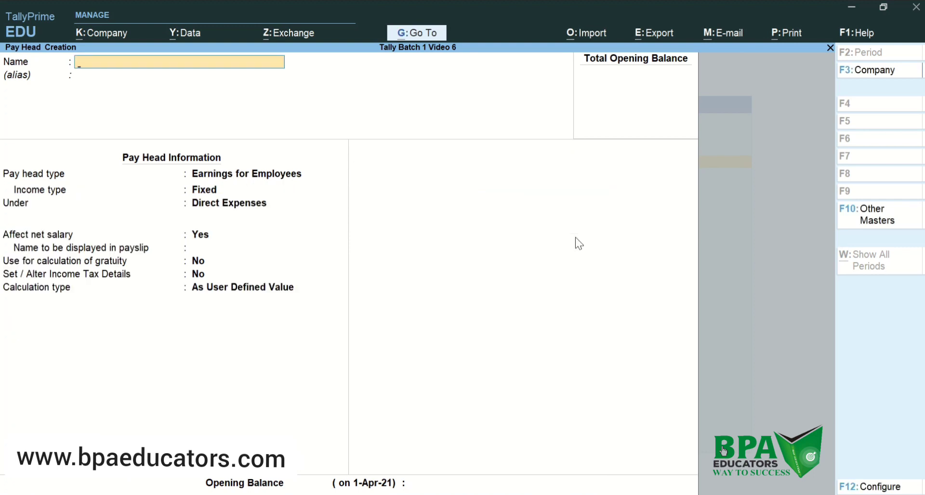
- Name the next pay head EDLI CONTRIBUTION @ 0.5% and set its type to Employer's Other Charges
type("EDLI CONTRIBUTIO")
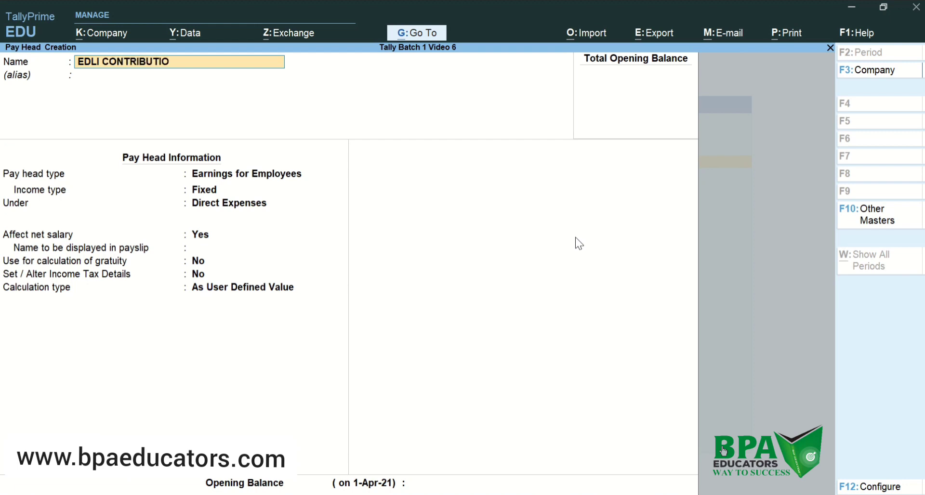
type("N @ 0.5%")
key("Return")
key("Return")
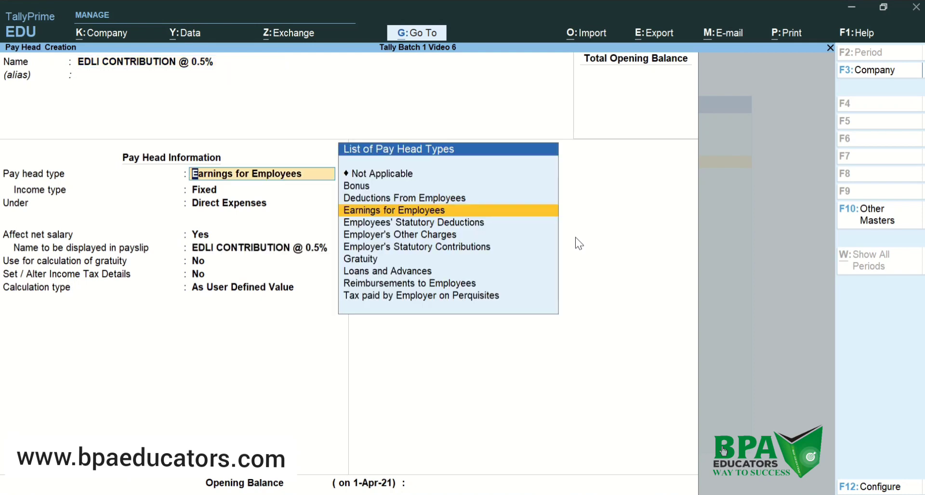
key("Down")
key("Down")
key("Return")
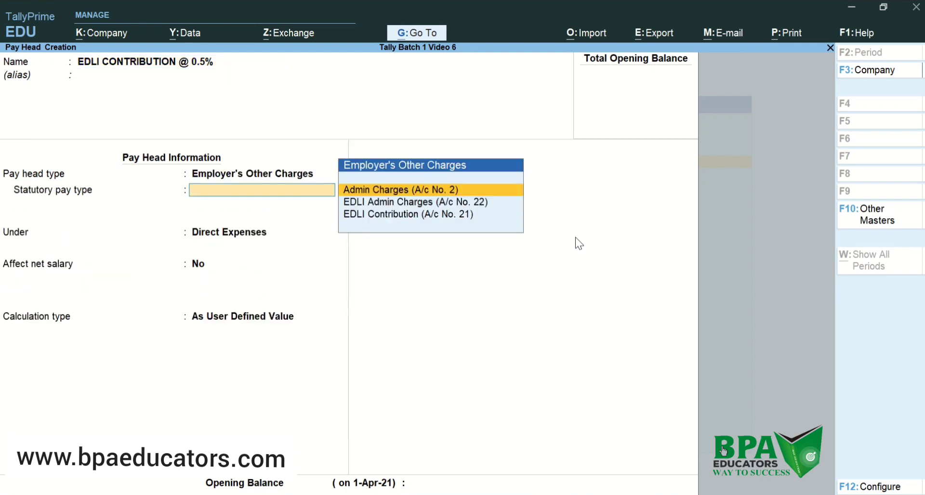
- Set the statutory pay type to EDLI Contribution (A/c No. 21) under Current Liabilities, keeping Affect net salary at No
key("Down")
key("Down")
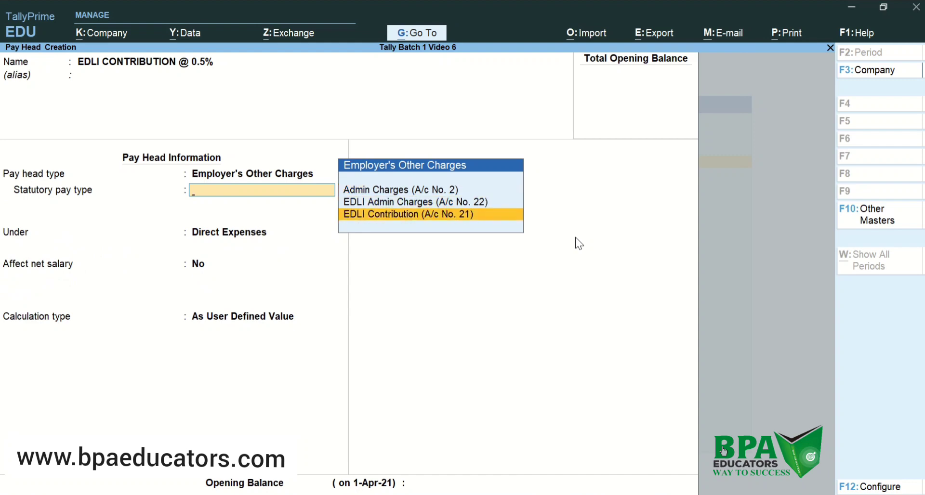
key("Return")
key("Return")
key("Return")
- Add a 0.5% percentage slab effective 1-Apr-21 with no upper limit, and save the EDLI CONTRIBUTION @ 0.5% pay head
key("Return")
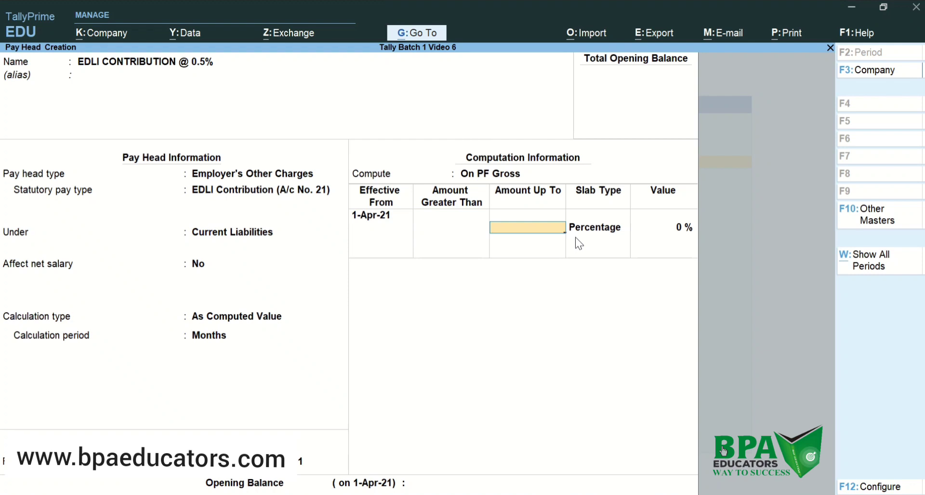
key("Return")
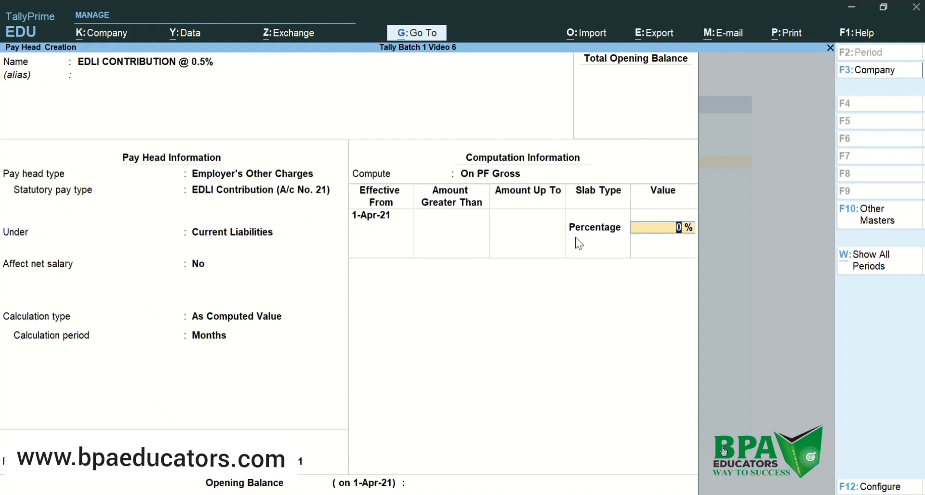
type("0.5%")
key("Return")
key("Return")
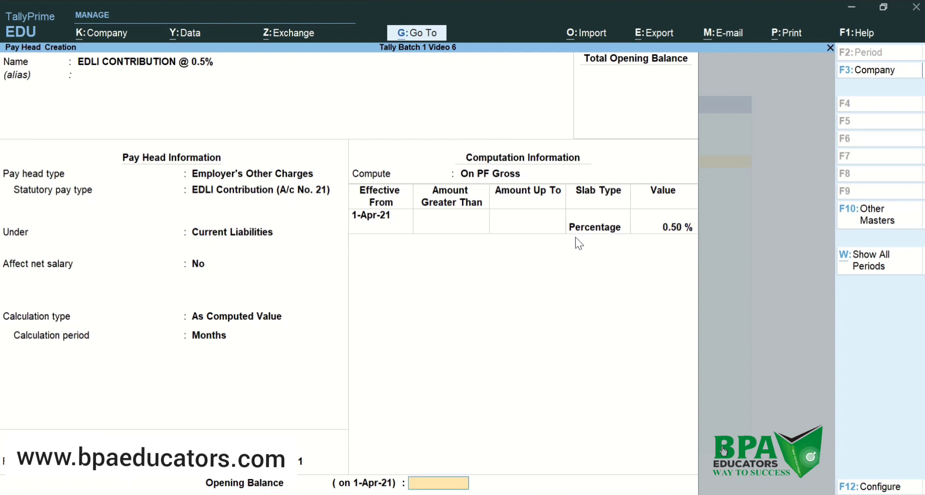
key("Return")
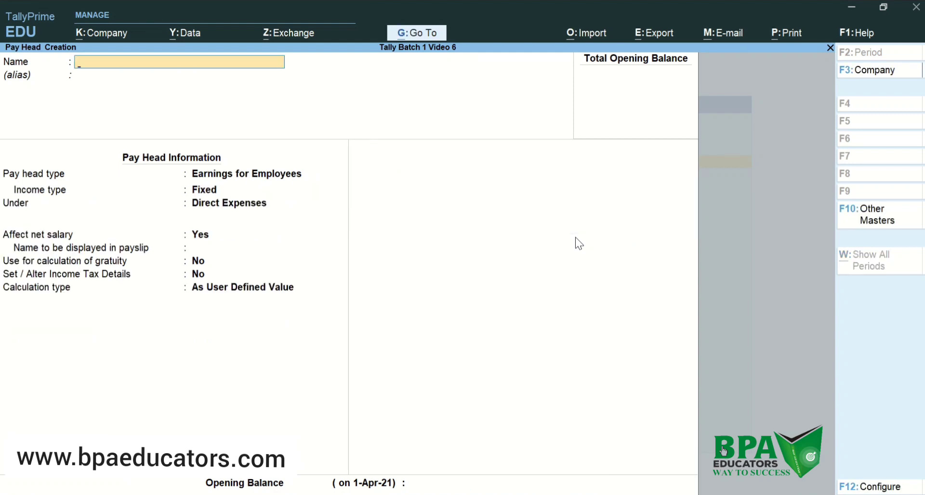
type("EDLI ADMIN CHARGES")
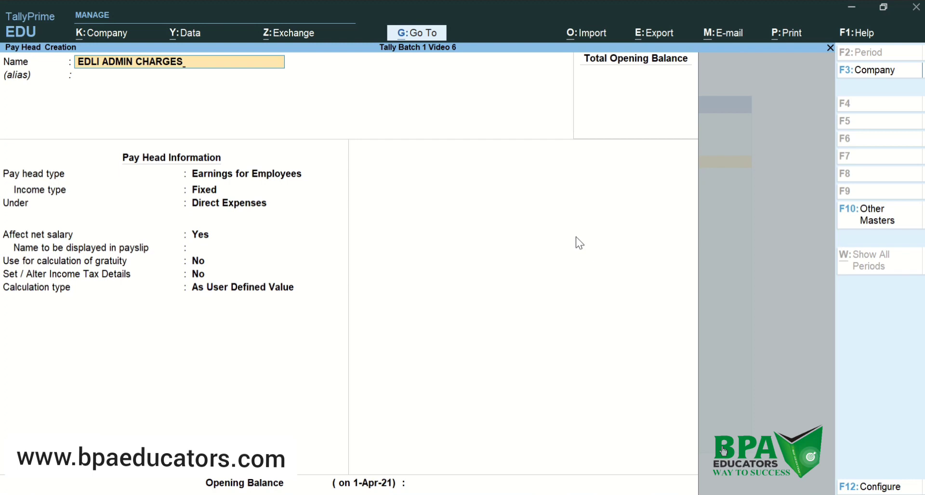
type("@0.01%")
key("Return")
key("Return")
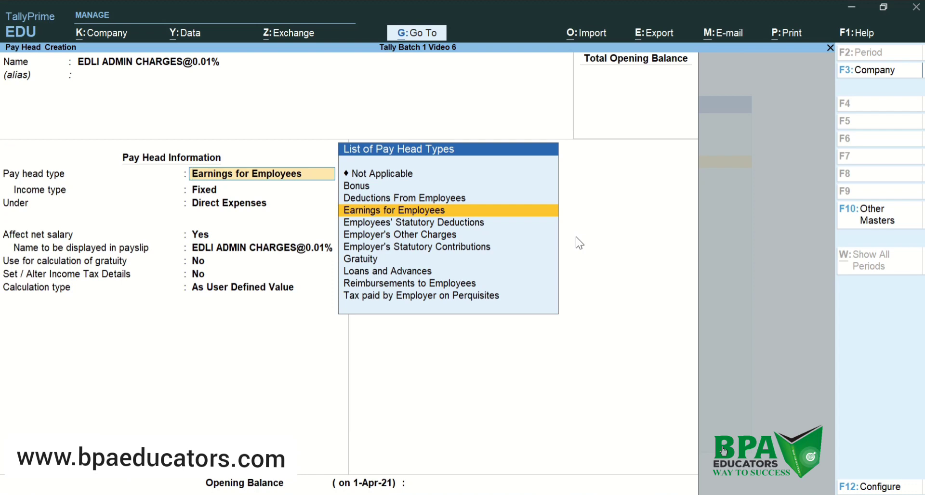
key("Down")
key("Down")
key("Return")
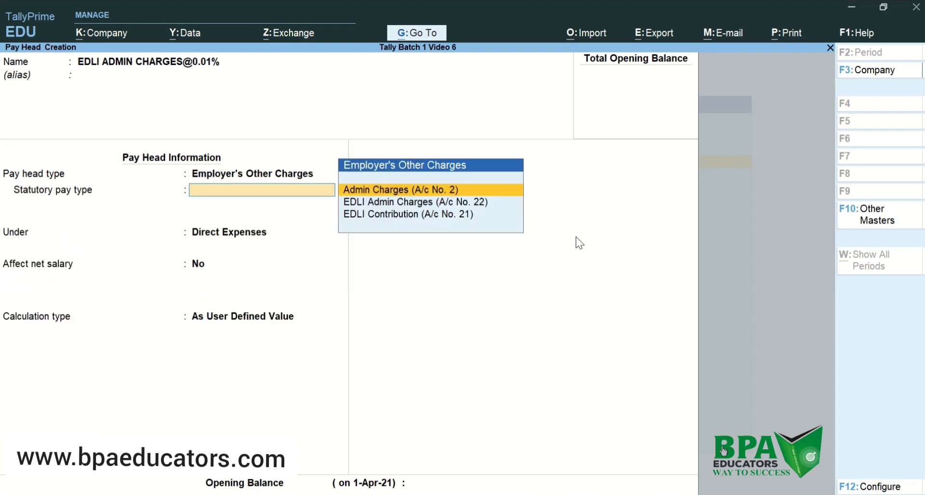
- Set the statutory pay type to EDLI Admin Charges (A/c No. 22) with the Rs.2/employee minimum contribution at Yes, under Current Liabilities
key("Down")
key("Return")
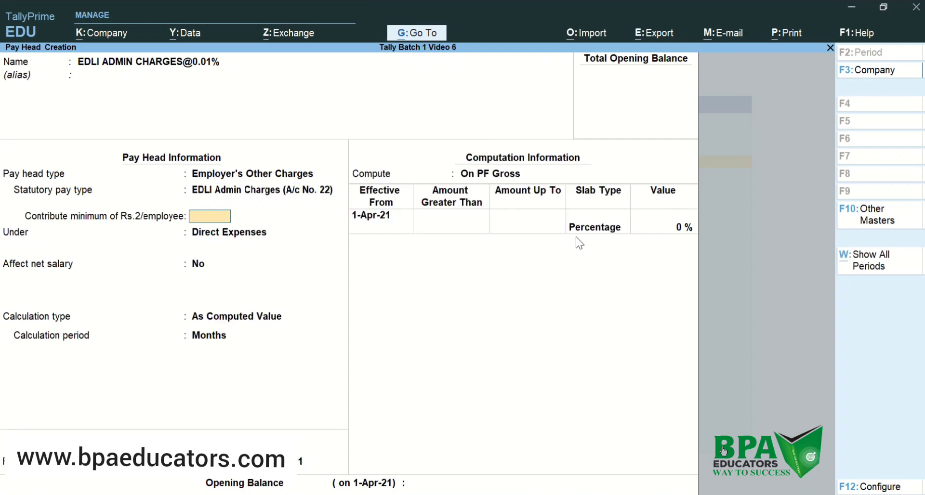
type("Y")
key("Return")
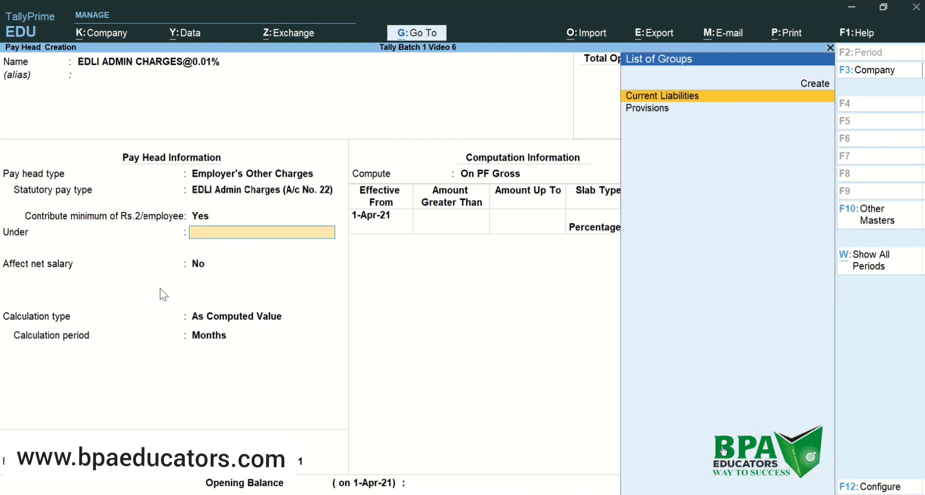
key("Return")
key("Return")
key("Return")
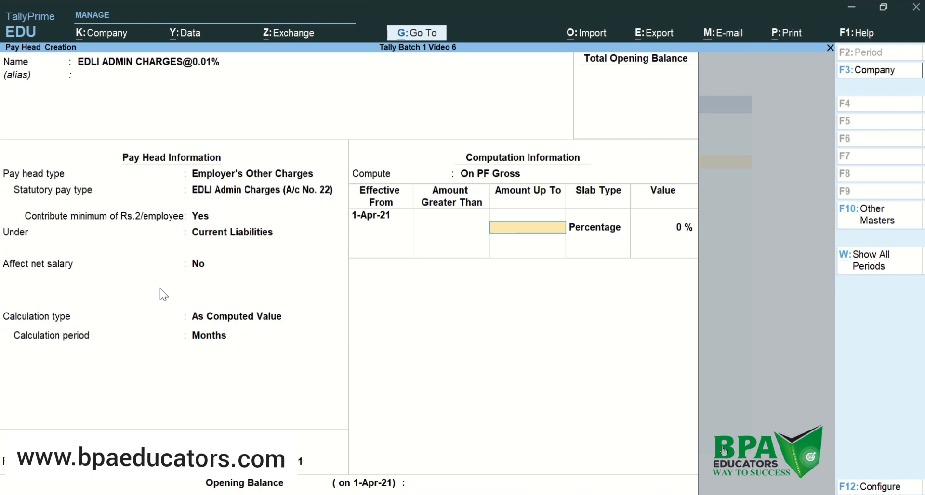
key("Return")
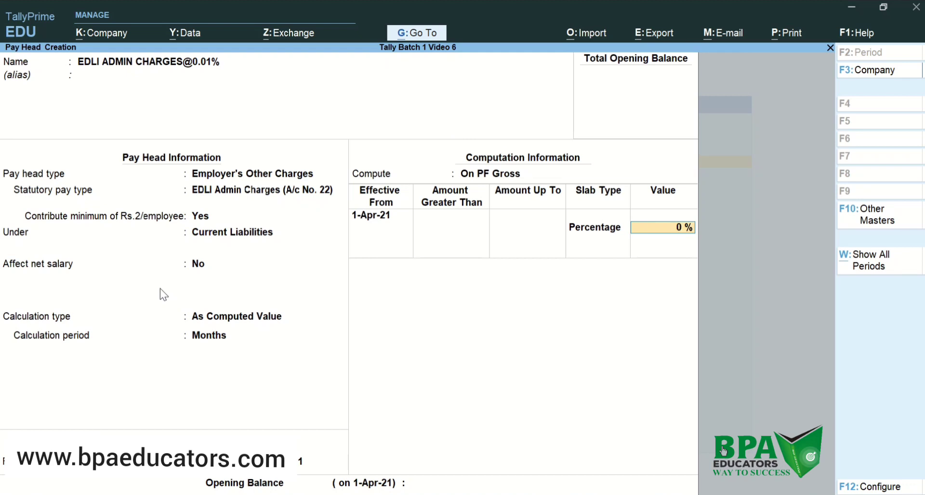
type(".01%")
key("Return")
key("Return")
key("Return")
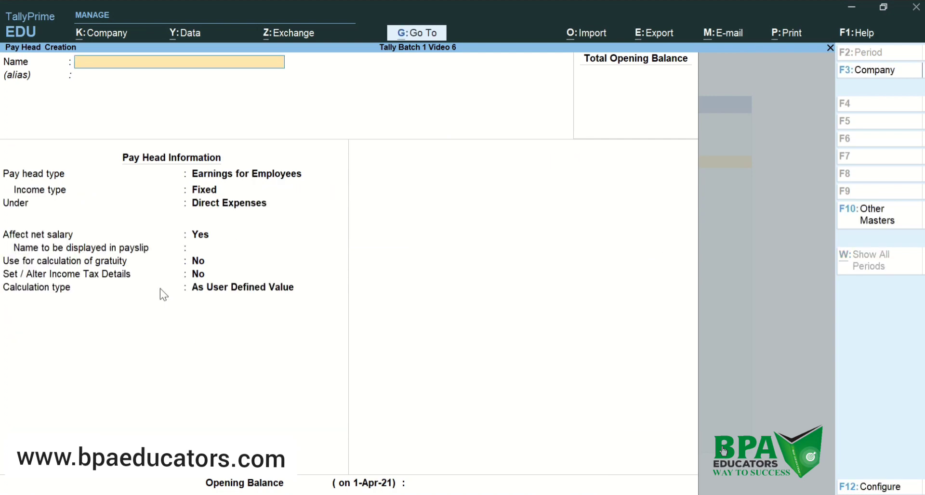
- Name the next pay head EMPLOYERS ESI DEDUCTION @1.75% and set its type to Employees' Statutory Deductions
type("EMPLOYERS")
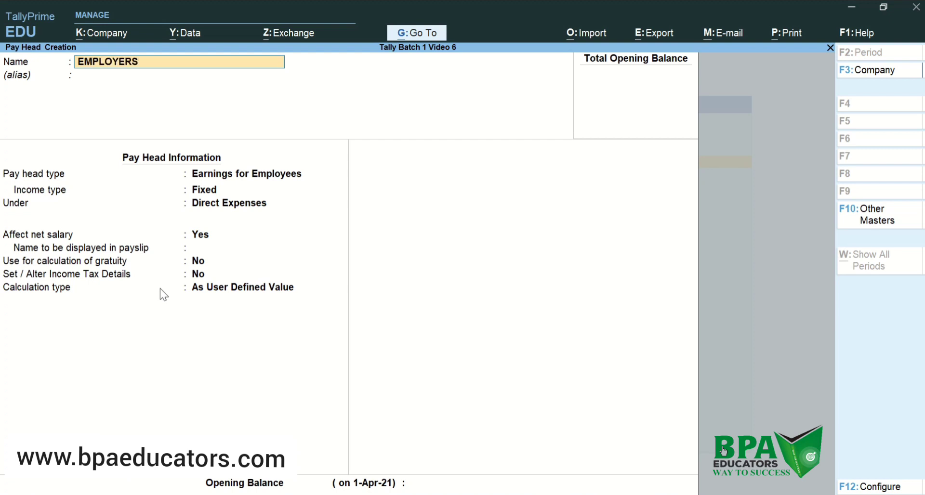
type(" ESI DEDUCTION")
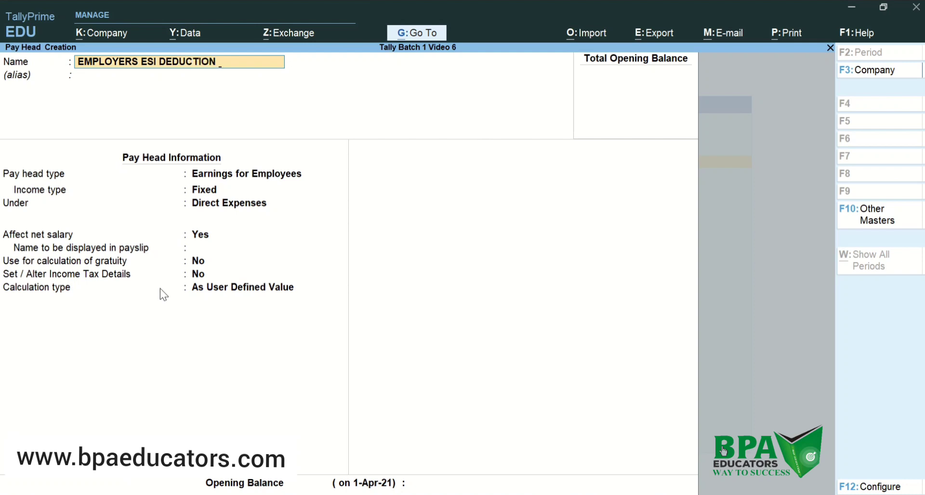
type(" @1.75%")
key("Return")
key("Return")
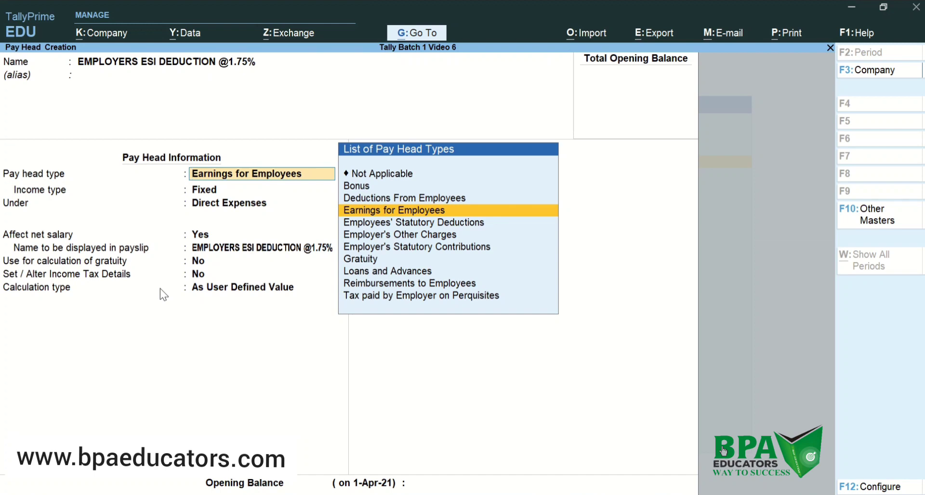
key("Down")
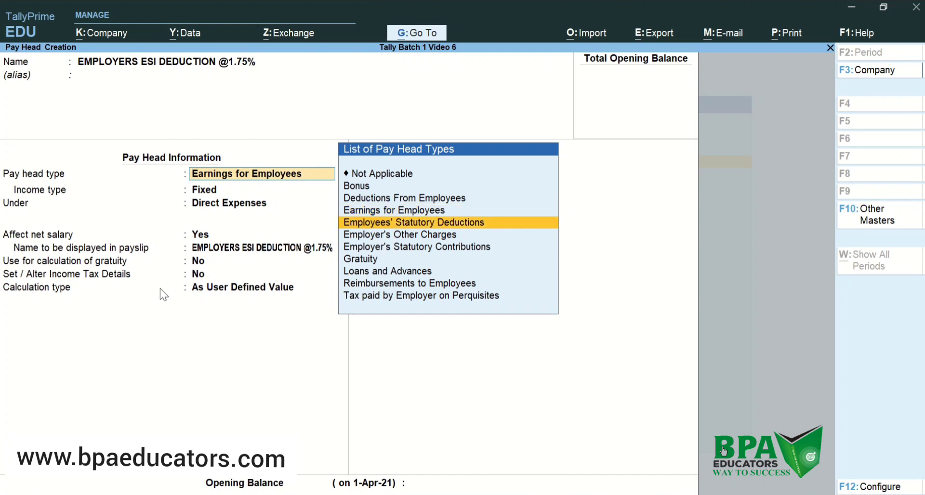
key("Return")
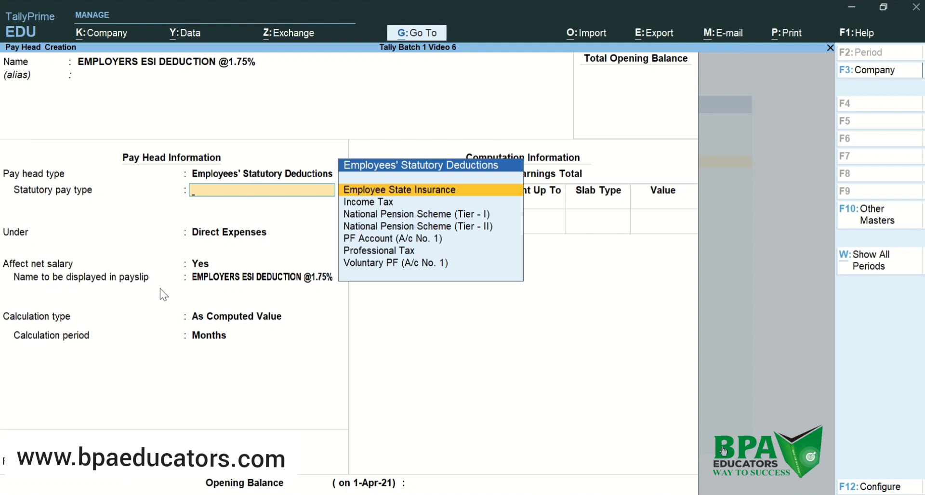
- Set the statutory pay type to Employee State Insurance under Current Liabilities, keeping Affect net salary at Yes
key("Return")
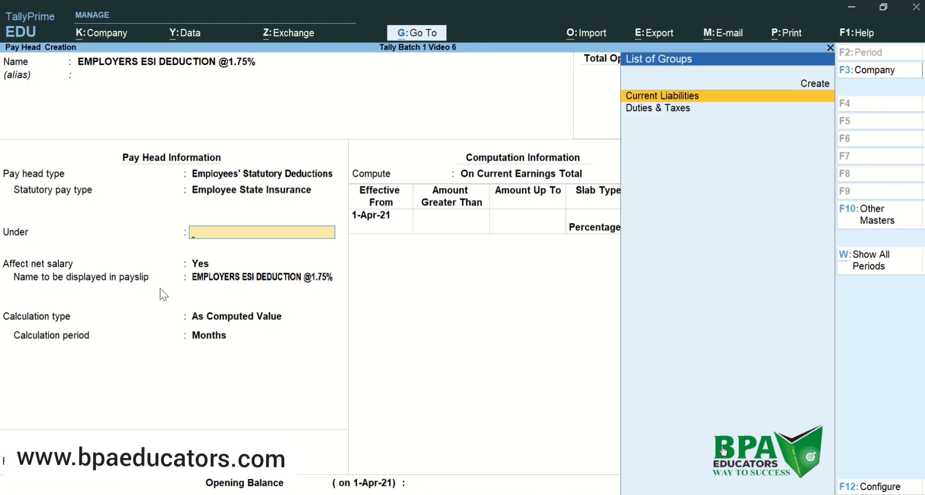
key("Return")
key("Return")
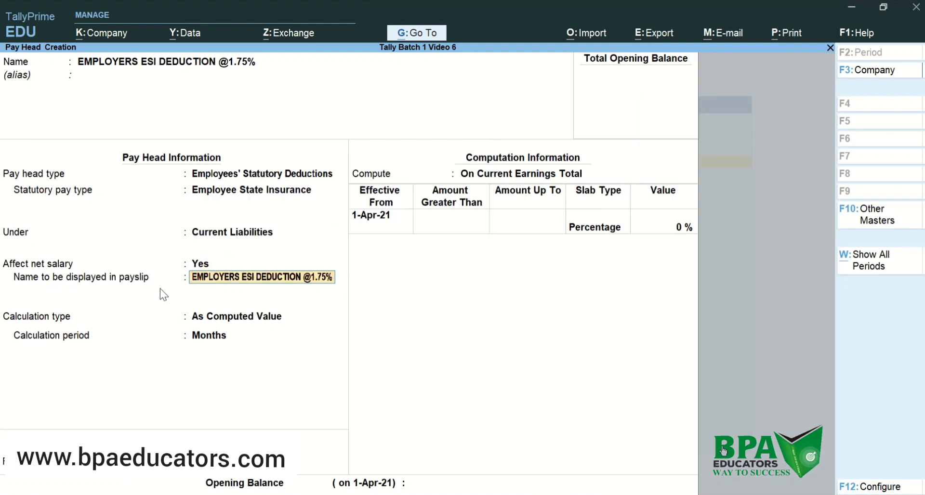
- Compute the ESI deduction on current earnings total with a 1.75% percentage slab effective 1-Apr-21, and save the pay head
key("Return")
key("Return")
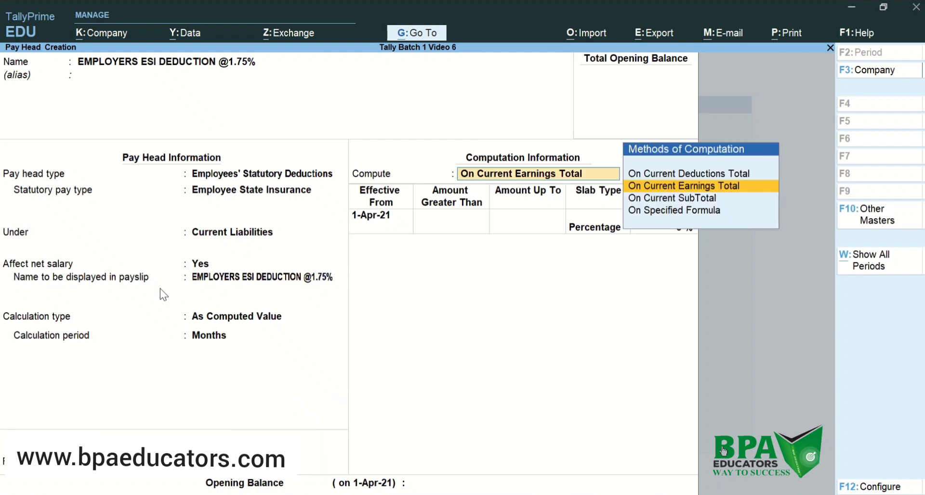
key("Return")
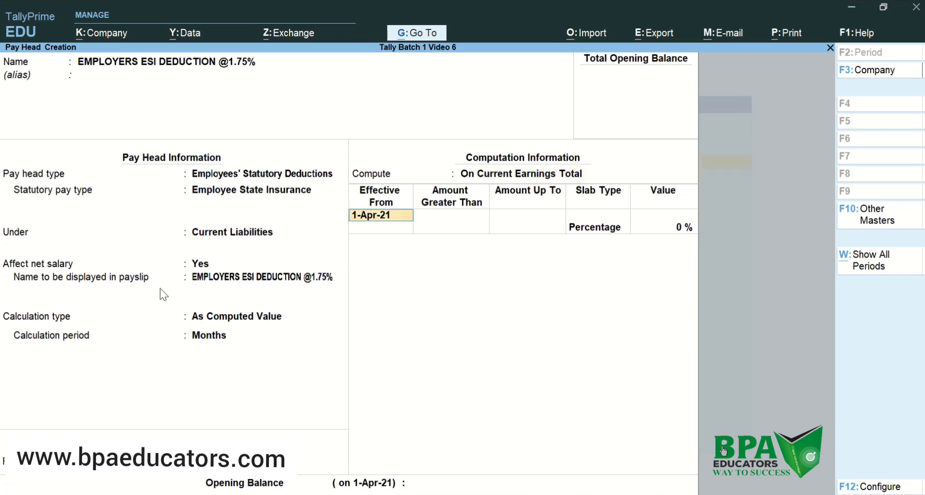
type("1.")
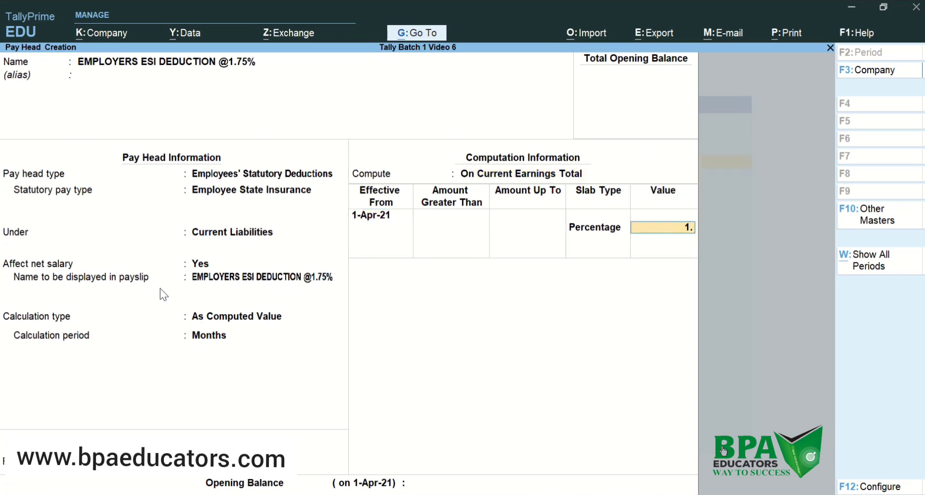
type("75%")
key("Return")
key("Return")
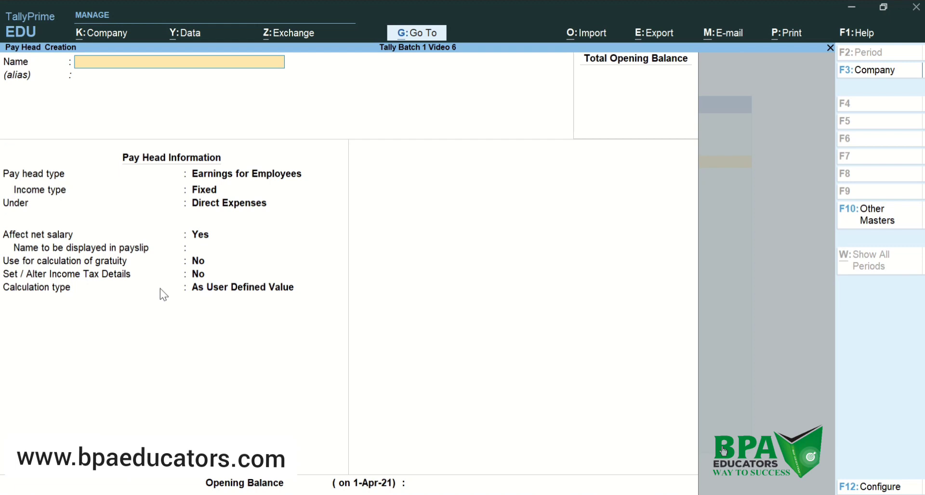
- Name the next pay head EMPLOYERS ESI @ 4.75% and set its type to Employer's Statutory Contributions
type("EMPLOYERS")
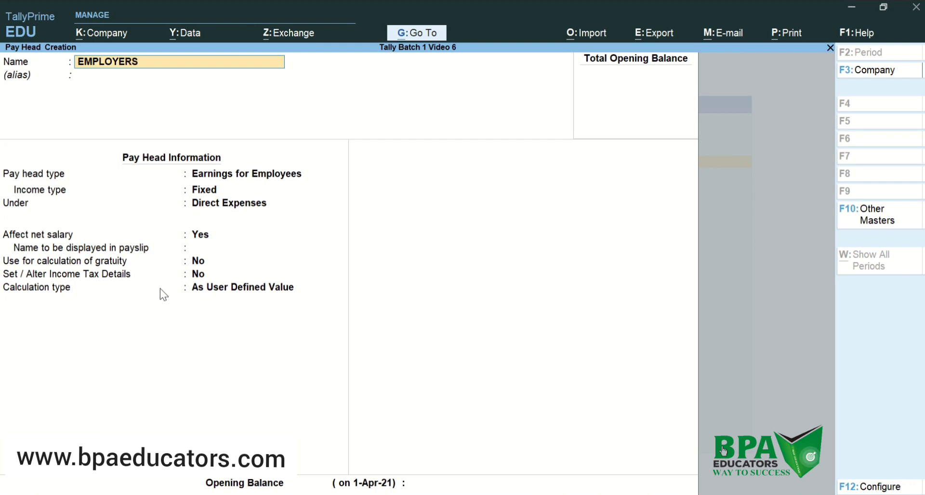
type(" ESI @ 4.75%")
key("Return")
key("Return")
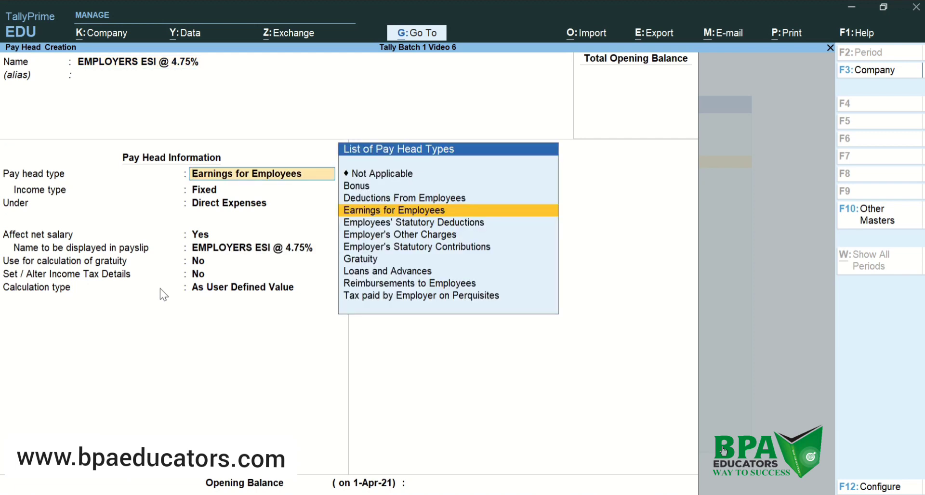
key("Down")
key("Down")
key("Down")
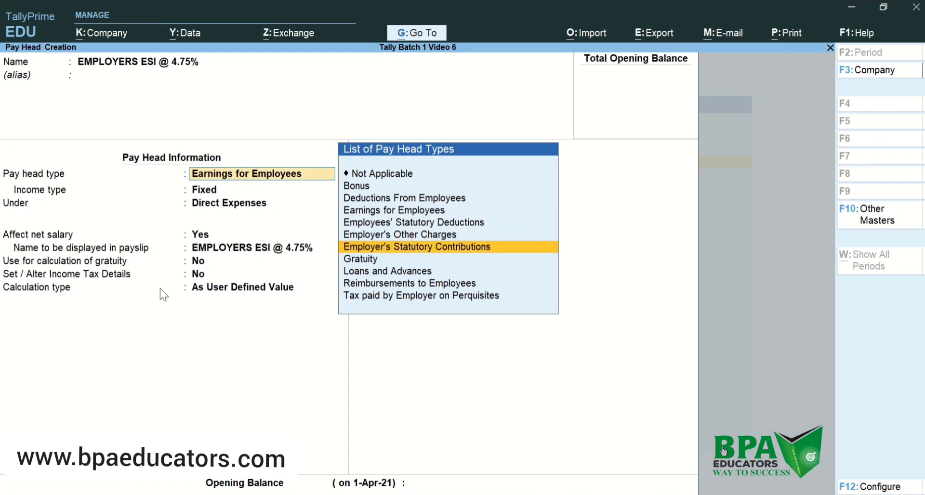
key("Return")
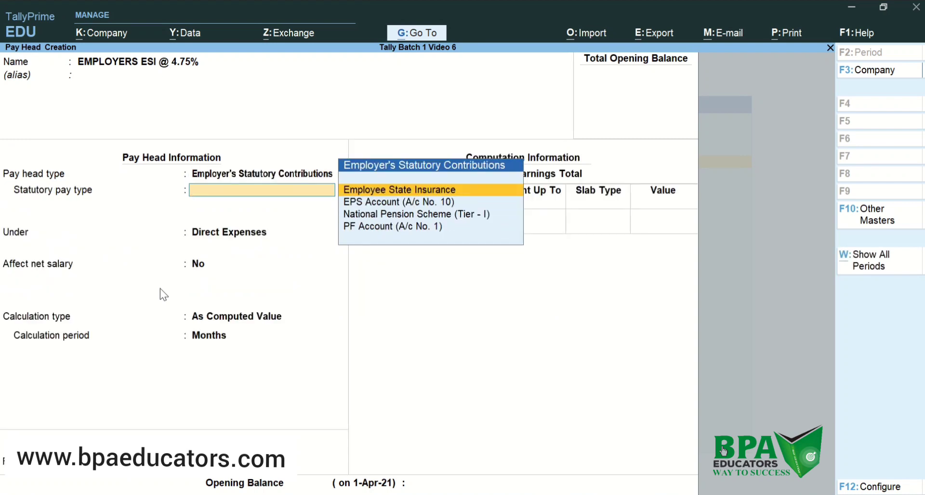
- Set the statutory pay type to Employee State Insurance under Indirect Expenses, keeping Affect net salary at No
key("Return")
key("Down")
key("Down")
key("Down")
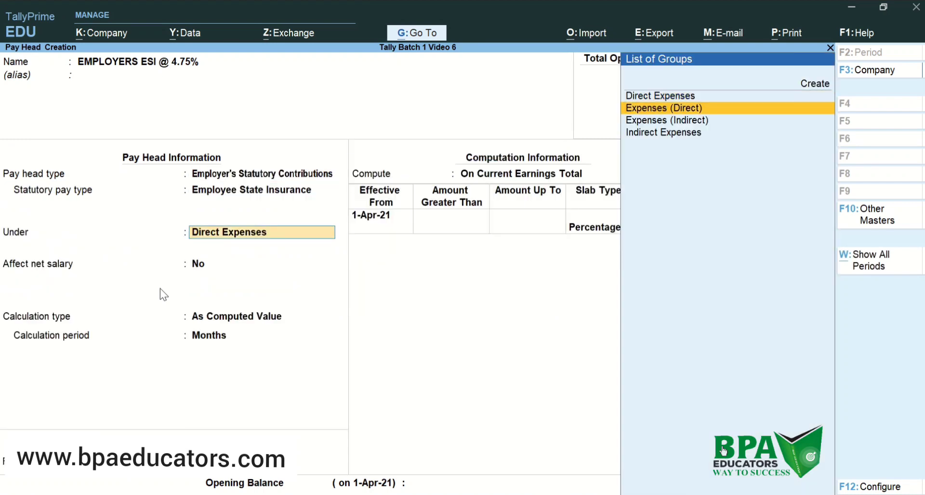
key("Return")
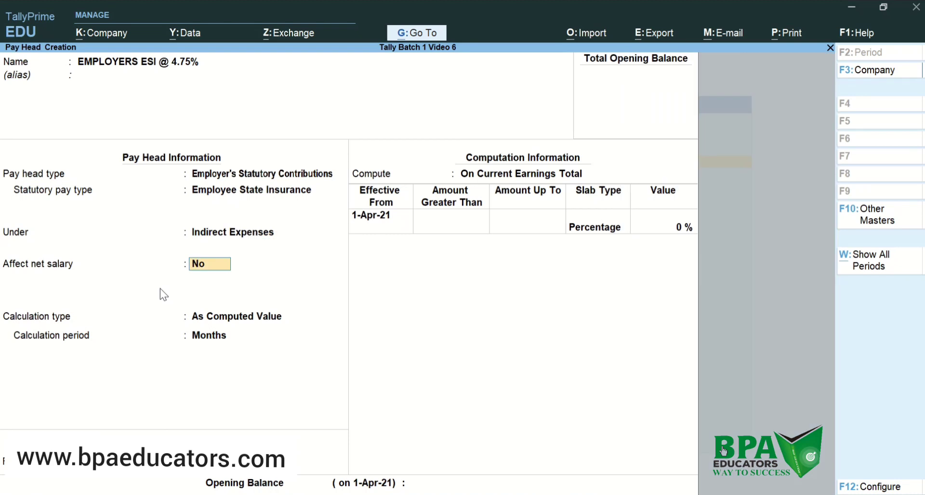
key("Return")
key("Return")
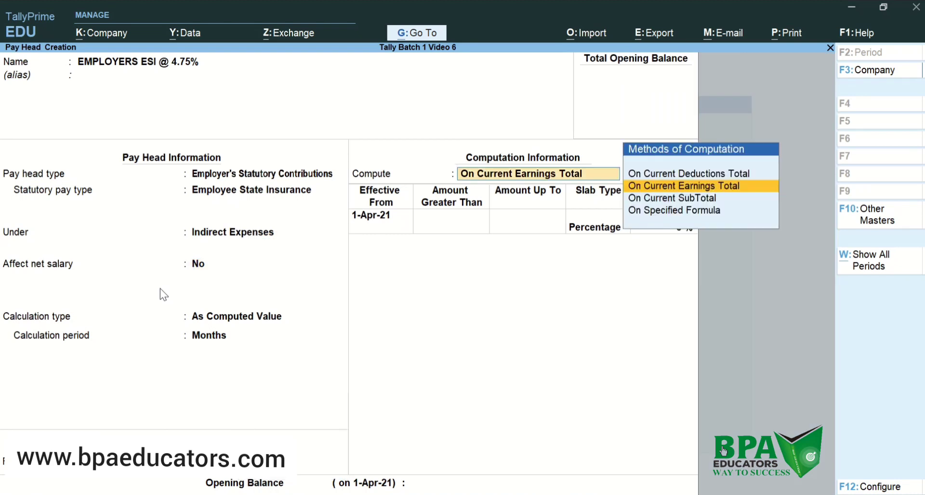
- Compute on current earnings total with a 4.75% percentage slab effective 1-Apr-21, and save the EMPLOYERS ESI @ 4.75% pay head
key("Return")
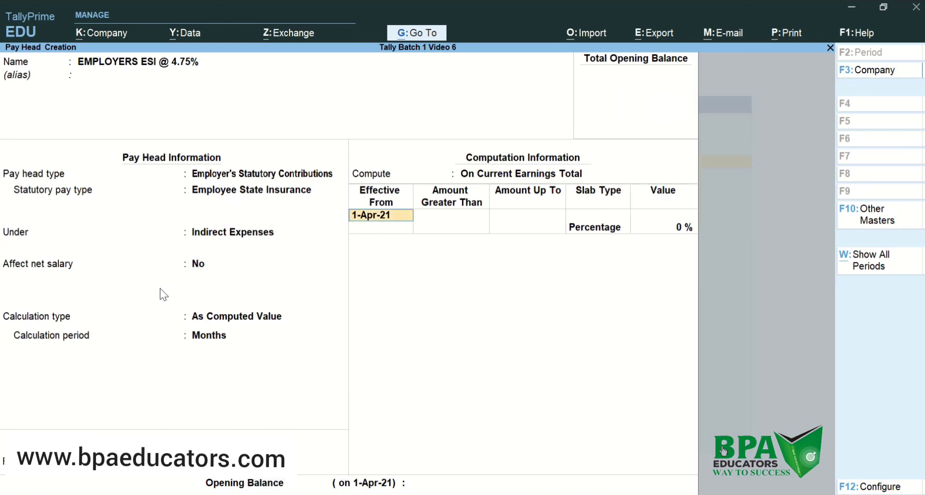
key("Return")
type("4")
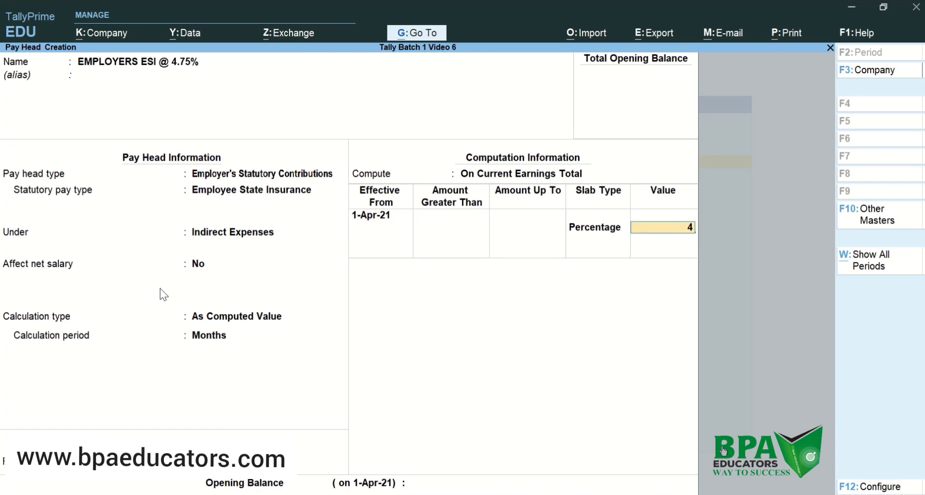
type(".755")
key("BackSpace")
type("%")
key("Return")
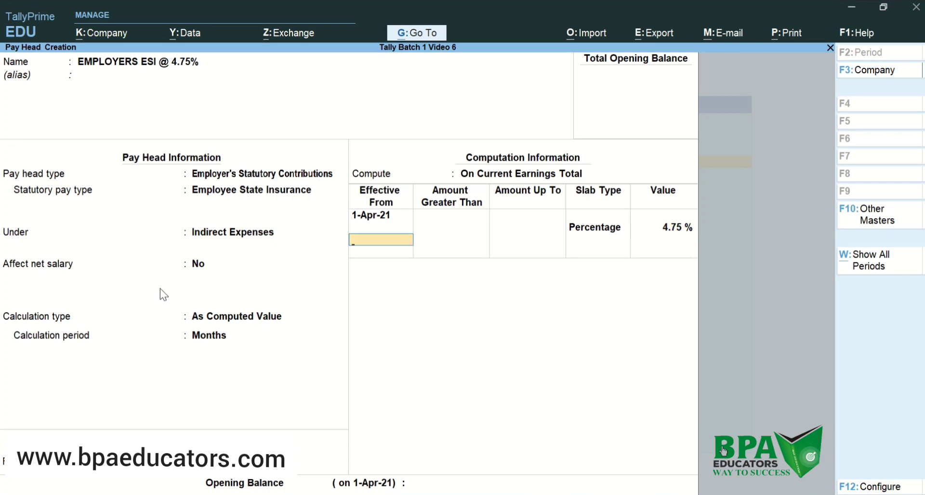
key("Return")
key("Return")
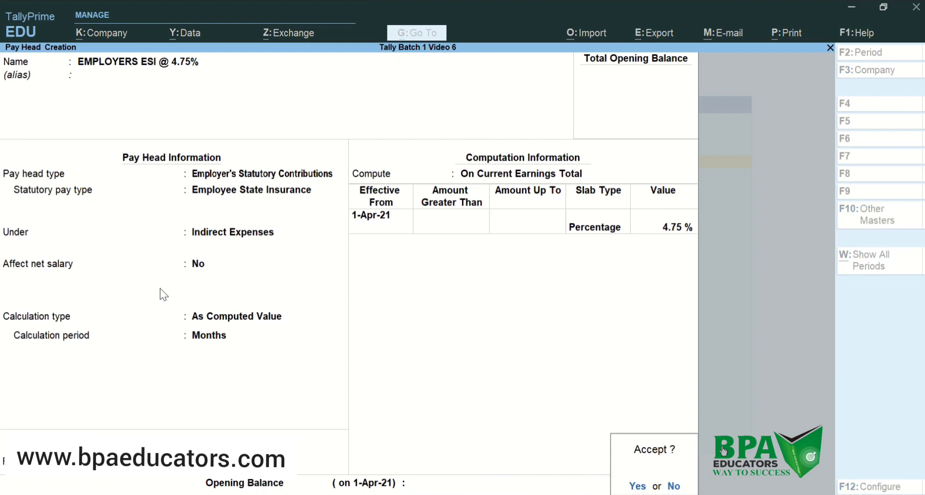
key("Return")
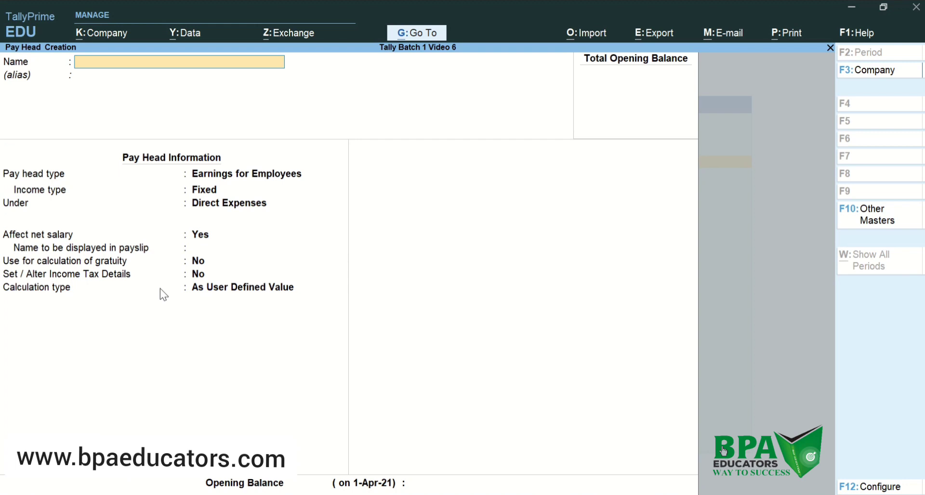
- Create the SALARY PAYABLE pay head with type Not Applicable under Current Liabilities, without an opening balance
type("SALARY PAYAB")
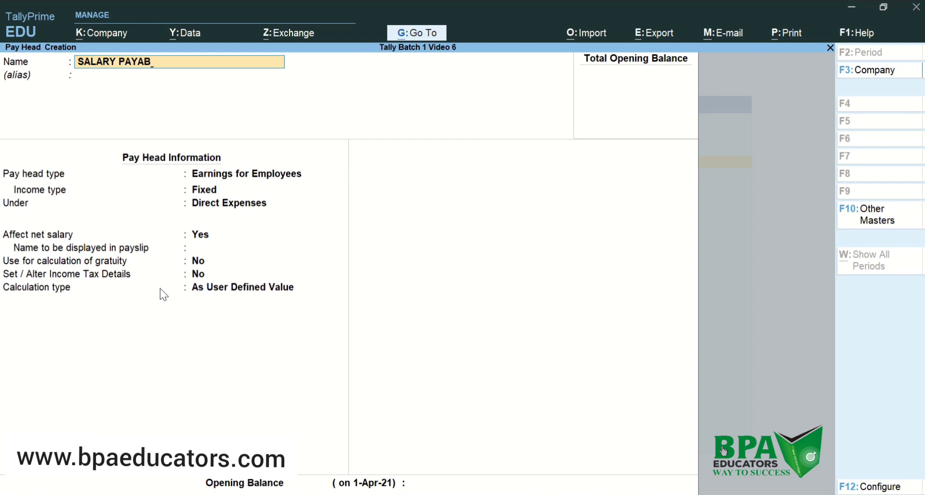
type("LE")
key("Return")
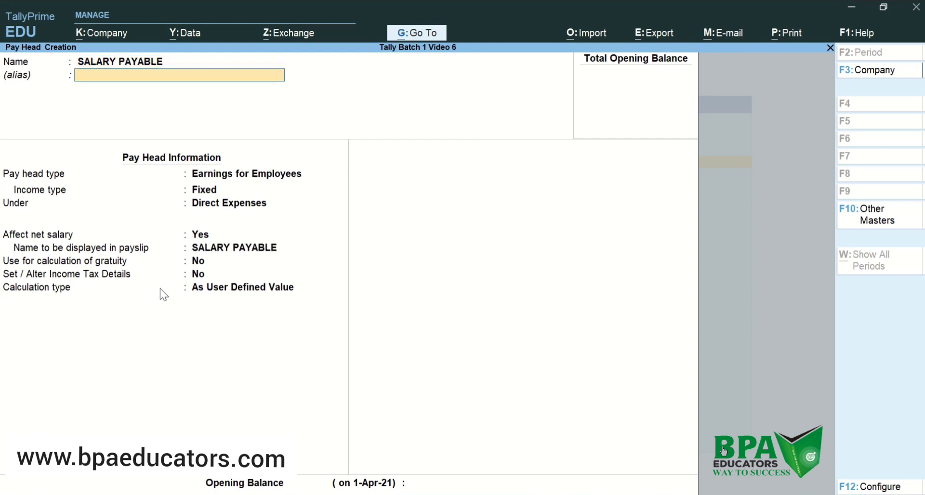
key("Return")
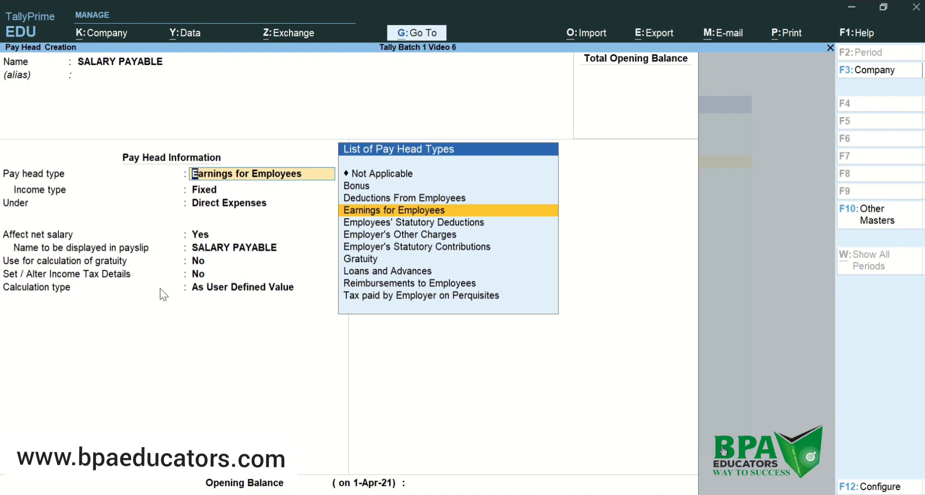
key("Up")
key("Up")
key("Up")
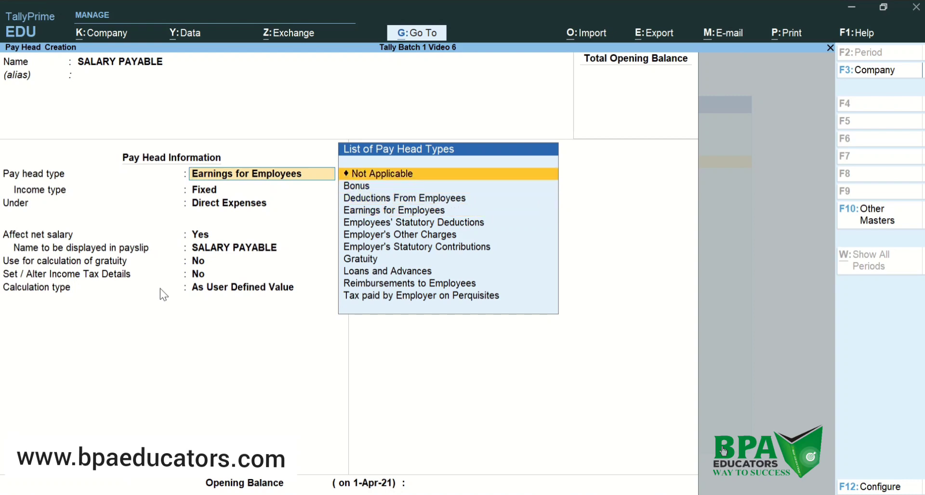
key("Return")
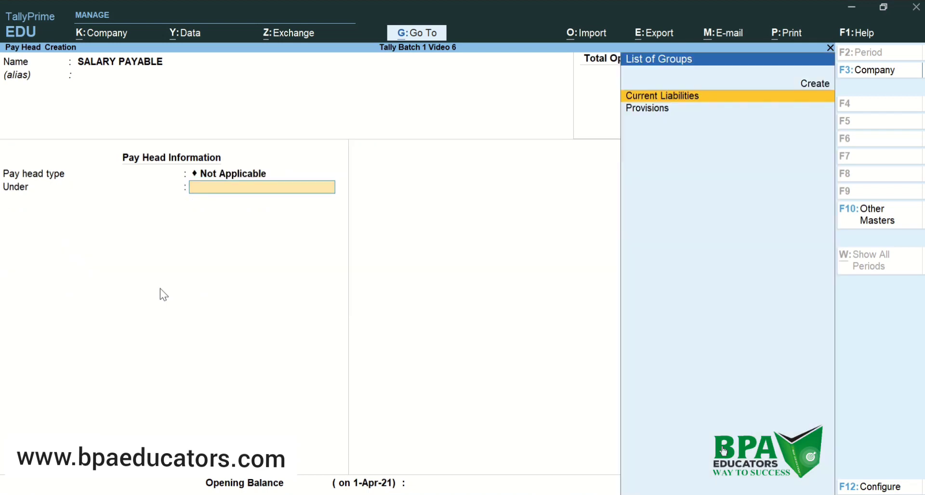
key("Return")
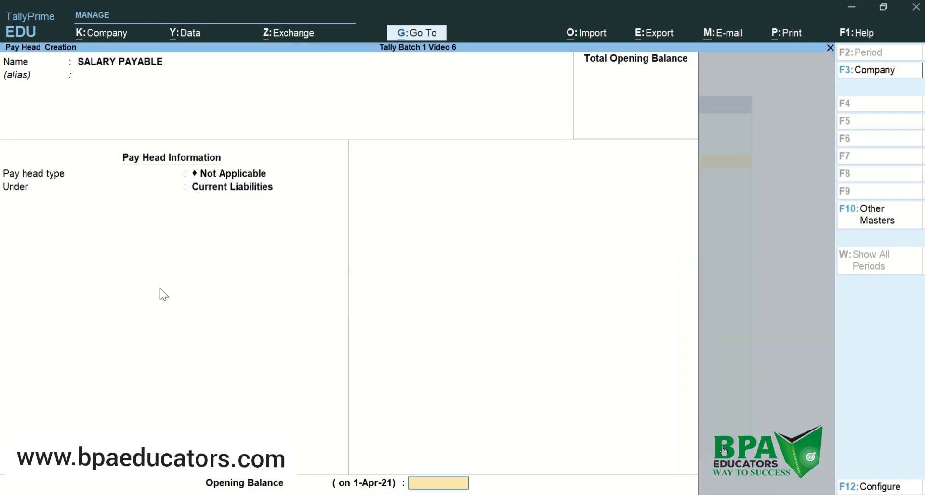
key("Return")
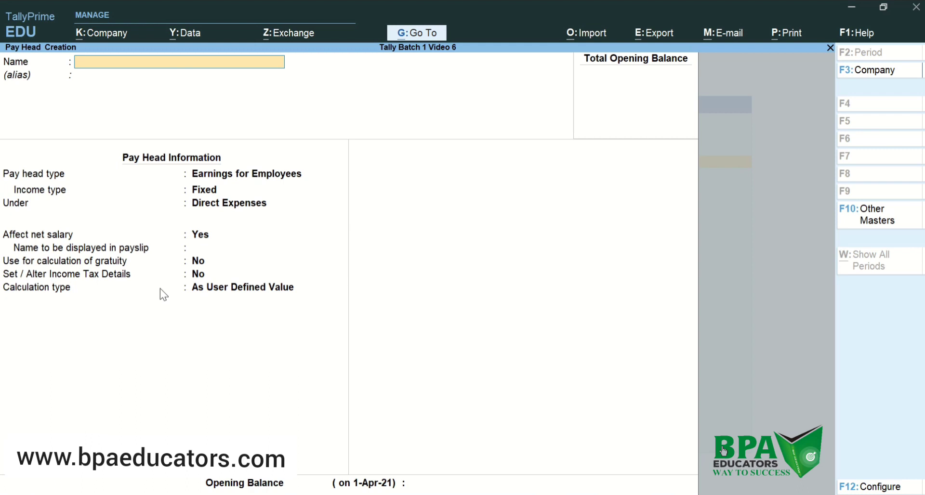
- Create the PF PAYABLE pay head with type Not Applicable under Current Liabilities, without an opening balance
type("PF PAYABLE")
key("Return")
key("Return")
key("Up")
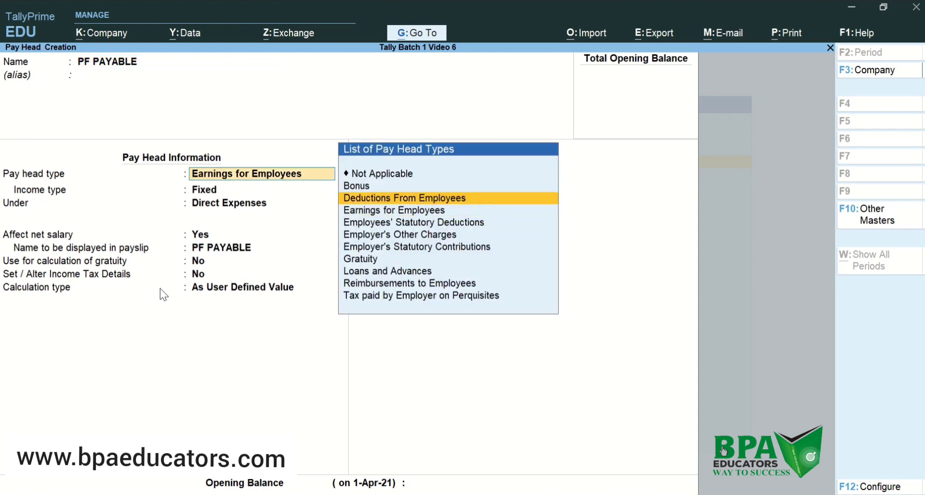
key("Up")
key("Up")
key("Return")
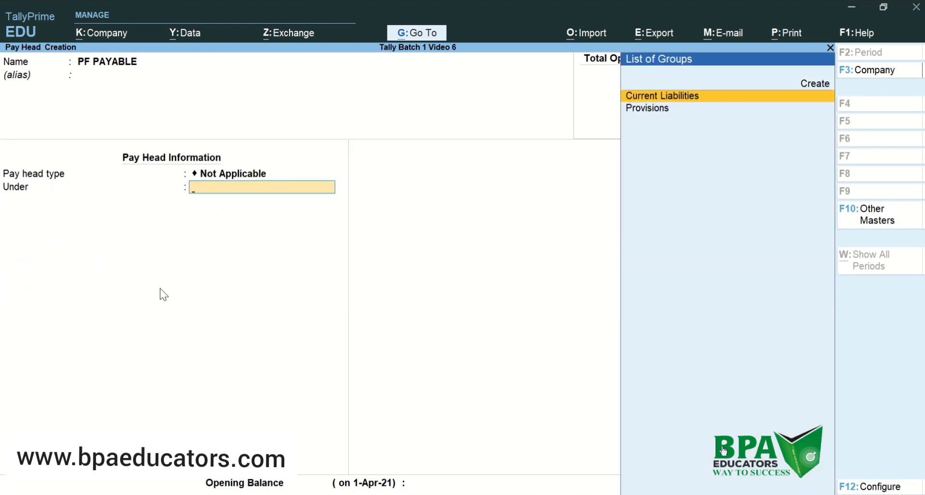
key("Return")
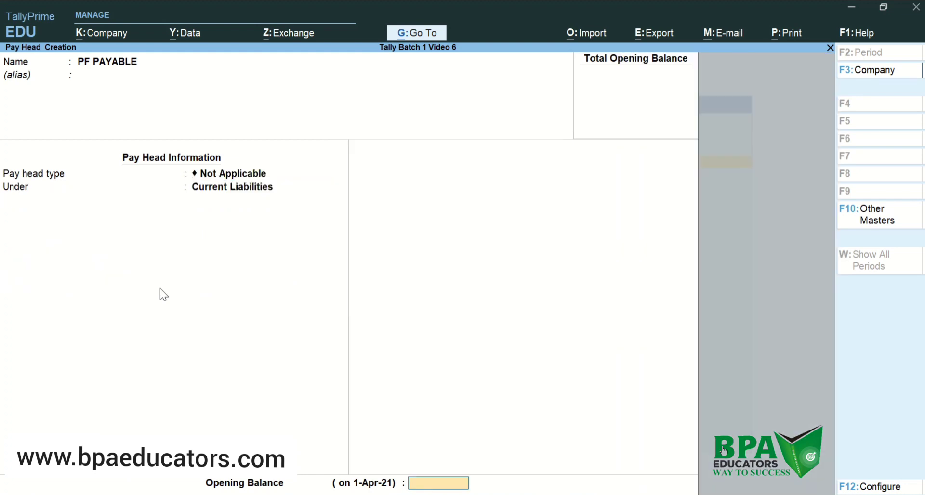
key("Return")
key("Return")
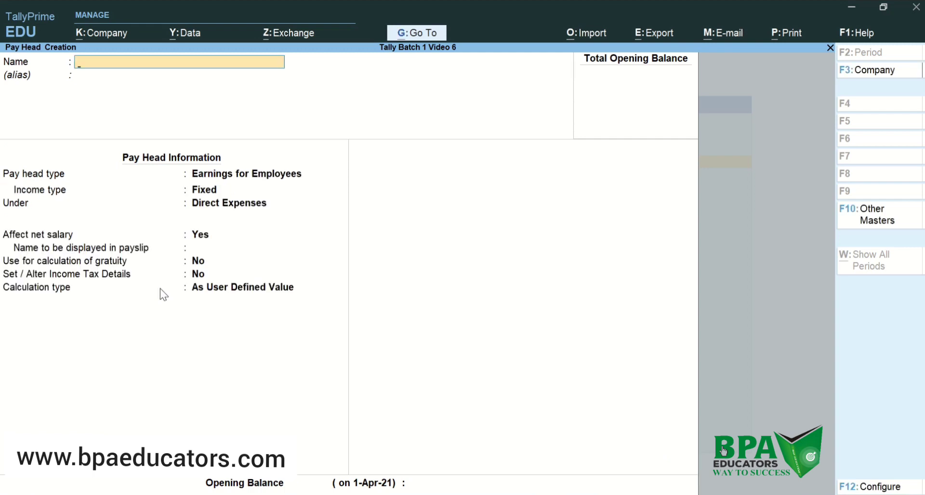
- Create the ESI PAYABLE pay head with type Not Applicable under Current Liabilities, without an opening balance
type("ESI PAYABLE")
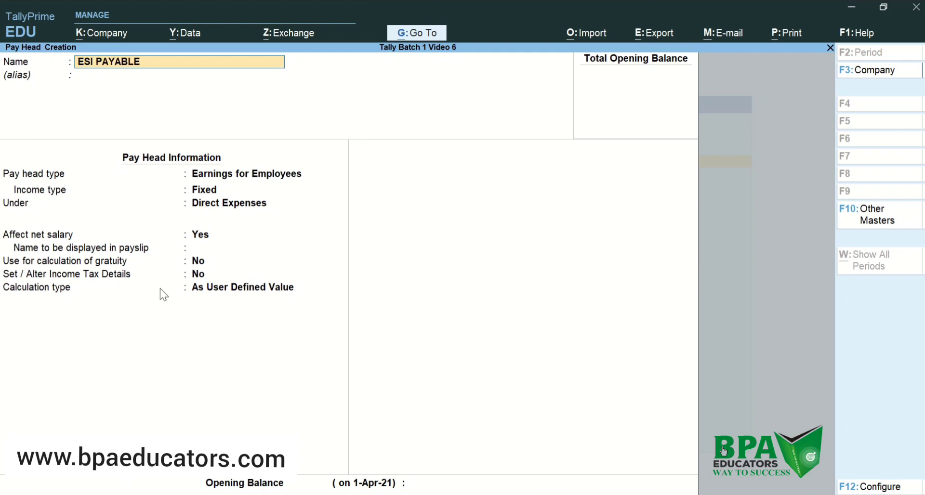
key("Return")
key("Return")
key("Return")
key("BackSpace")
key("Up")
key("Up")
key("Up")
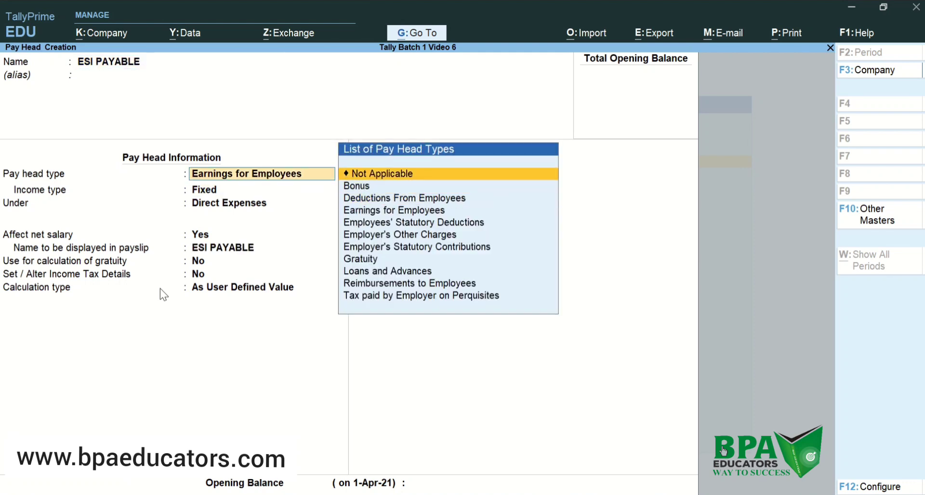
key("Return")
key("Return")
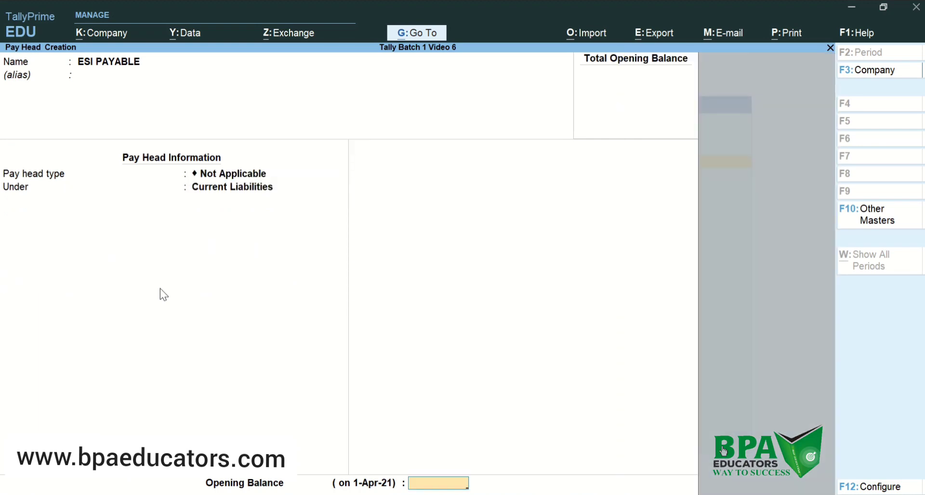
key("Return")
key("Return")
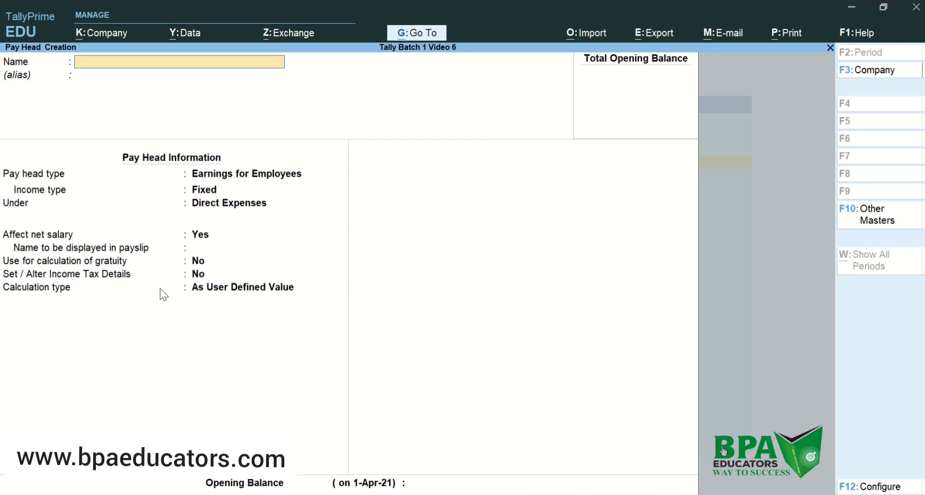
- Switch to creating a ledger, name it ADMIN CHARGES and place it under Indirect Incomes
type("ADMIN")
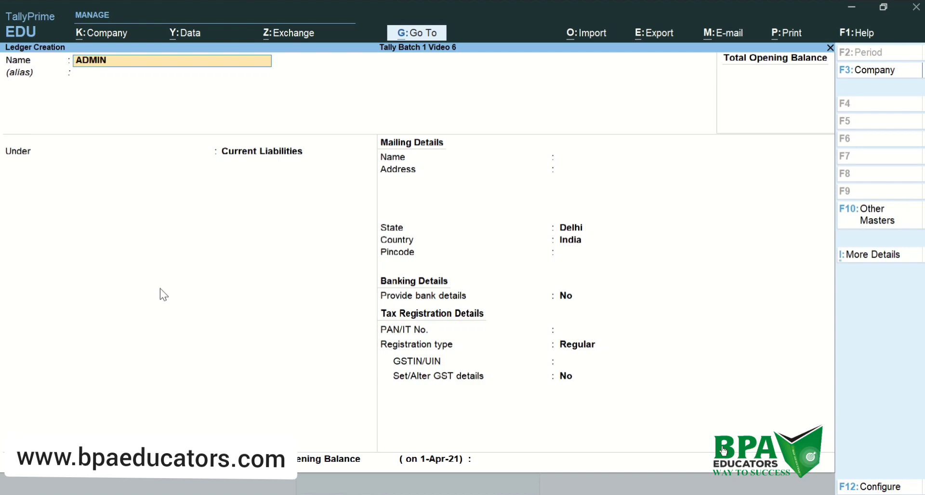
type(" CHARGES")
key("Return")
key("Return")
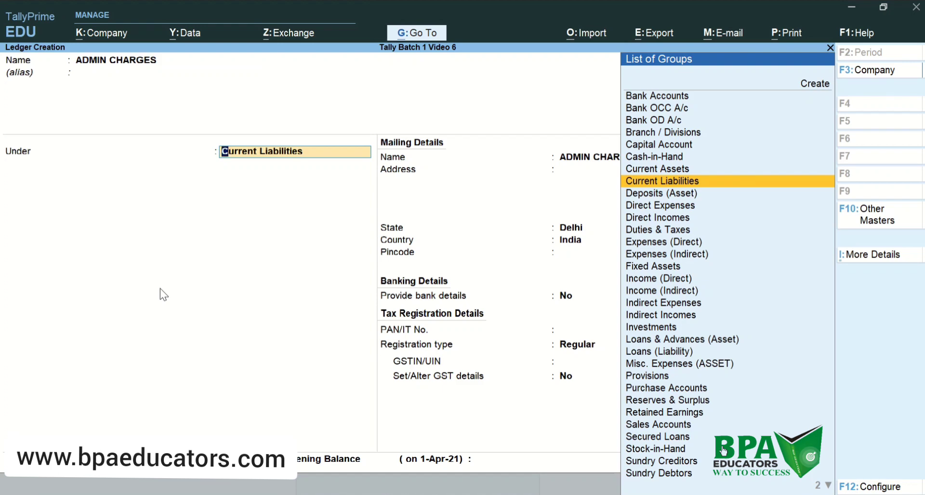
type("IN")
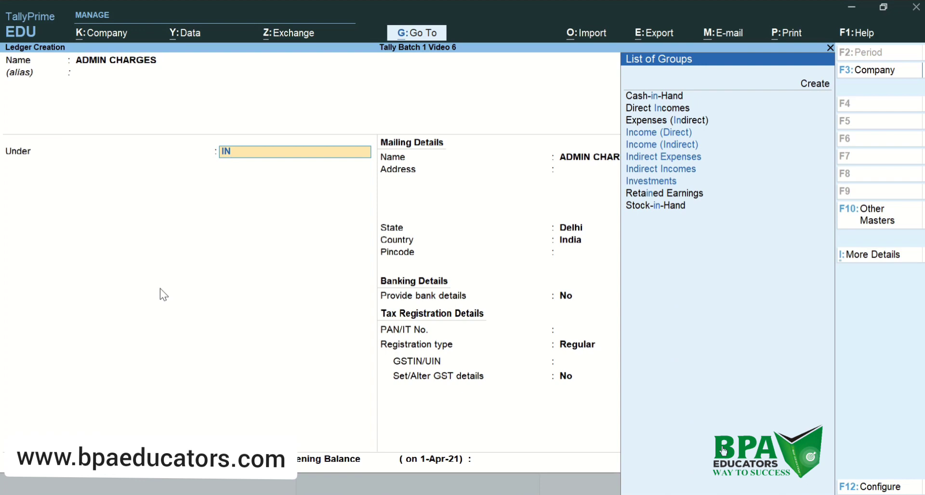
key("Down")
key("Down")
key("Down")
key("Down")
key("Return")
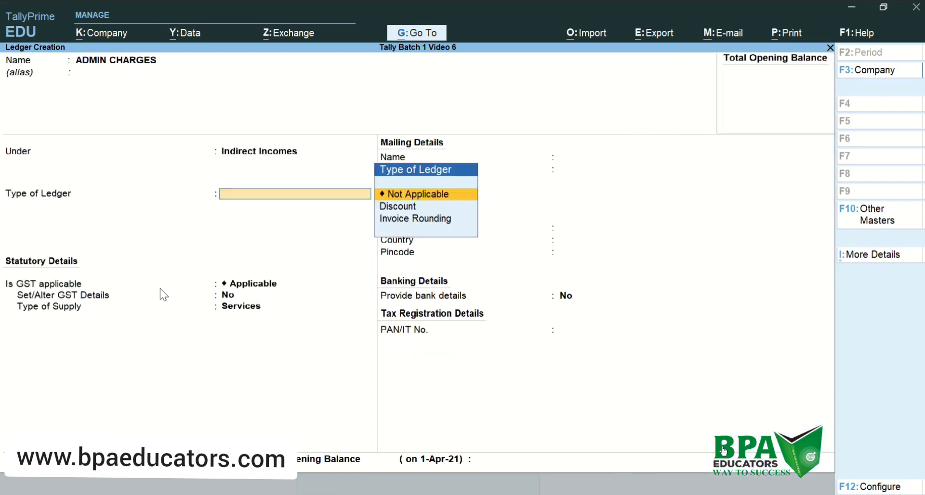
- Set the ADMIN CHARGES ledger's type to Not Applicable, leave bank details at No, save it and leave ledger creation
key("Return")
key("Return")
key("Return")
key("Return")
key("Return")
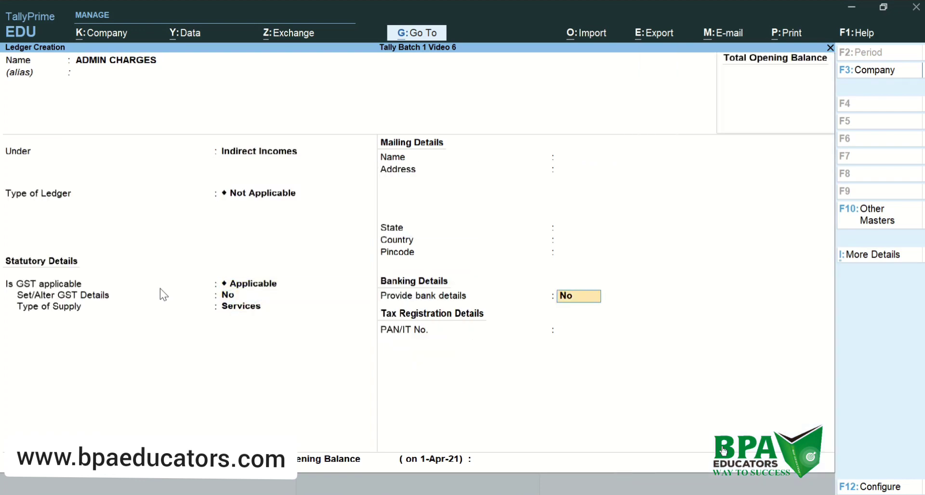
key("Return")
key("Return")
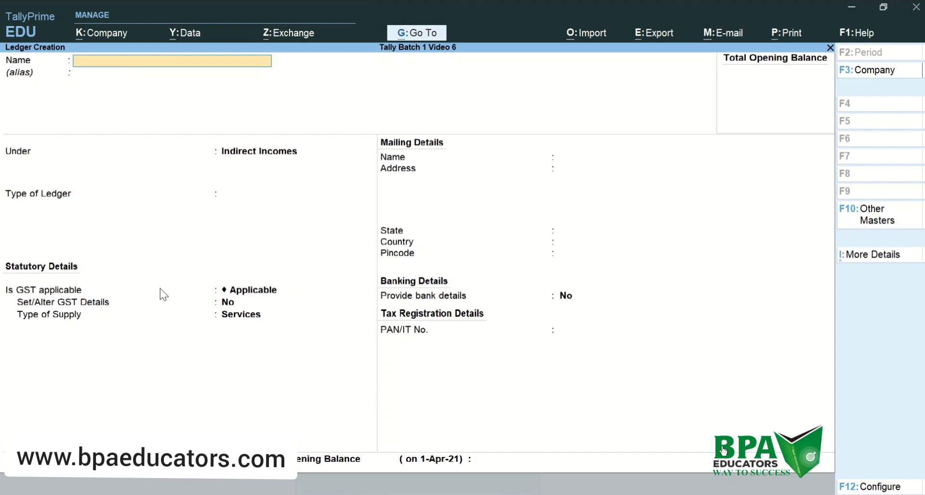
key("Escape")
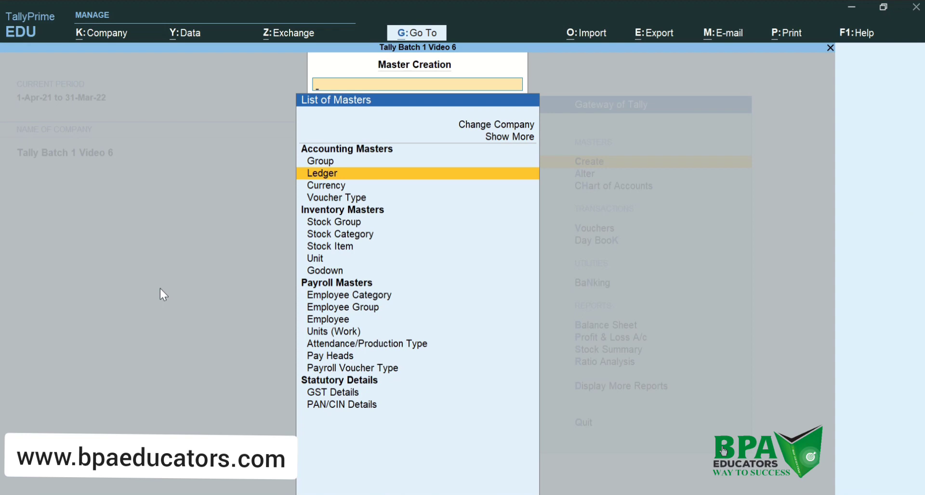
key("Up")
key("Up")
key("Return")
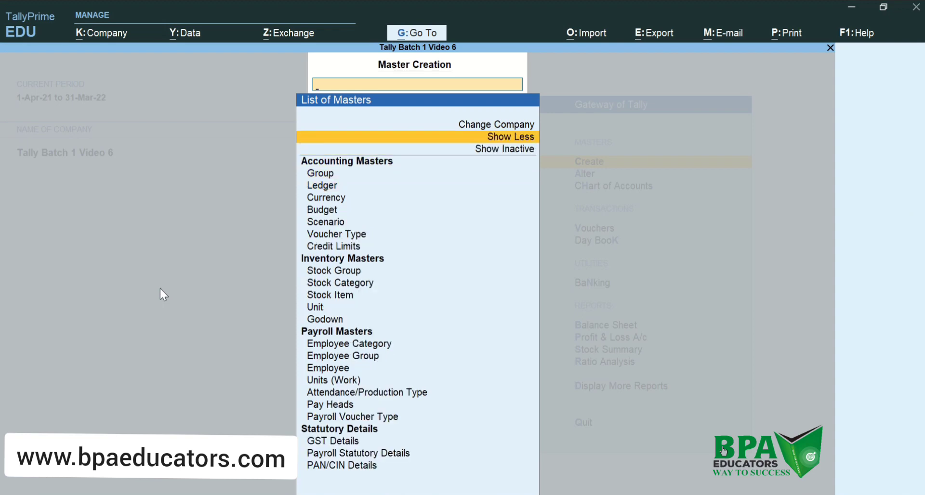
key("Escape")
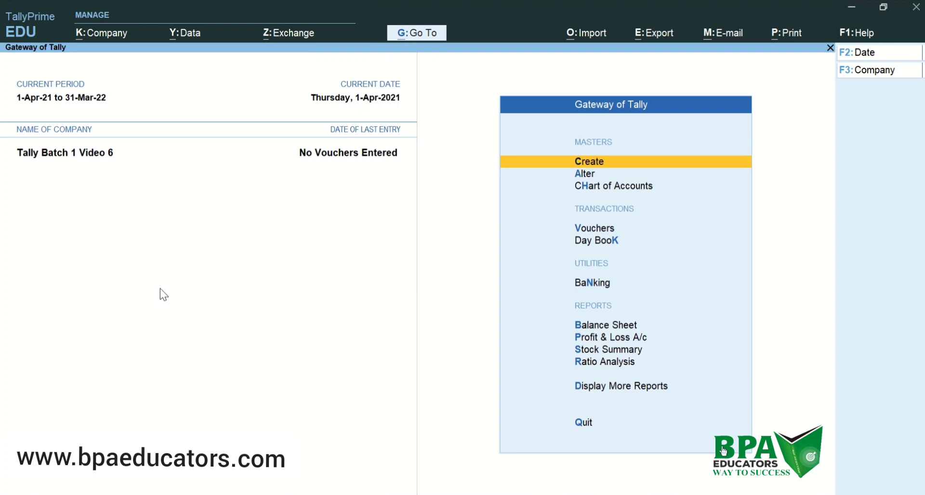
- Expand the list of masters available for alteration and open Define Salary under Payroll Masters
key("Down")
key("Return")
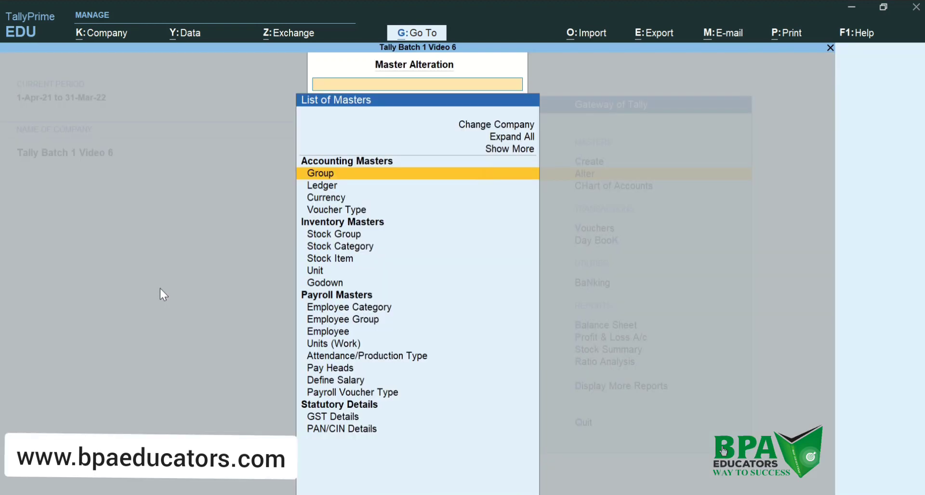
key("Up")
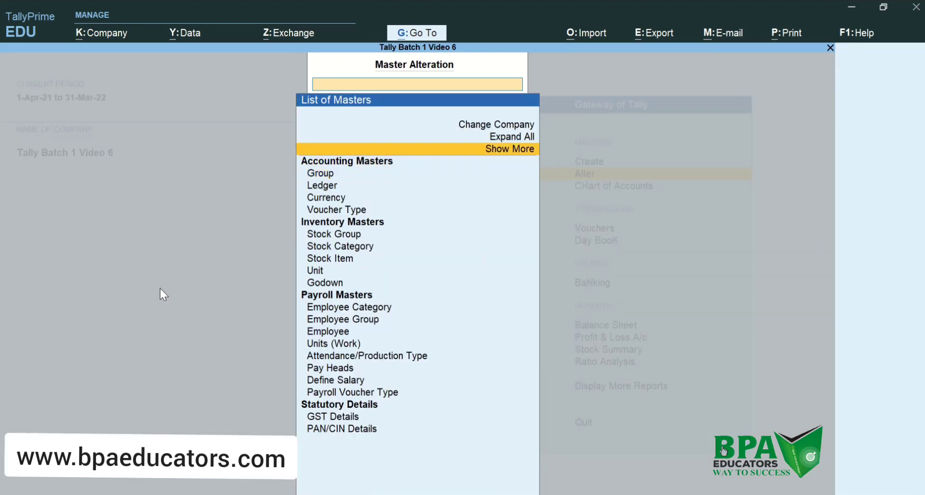
key("Return")
key("Down")
key("Down")
key("Down")
key("Down")
key("Down")
key("Down")
key("Down")
key("Down")
key("Down")
key("Down")
key("Down")
key("Down")
key("Down")
key("Down")
key("Down")
key("Down")
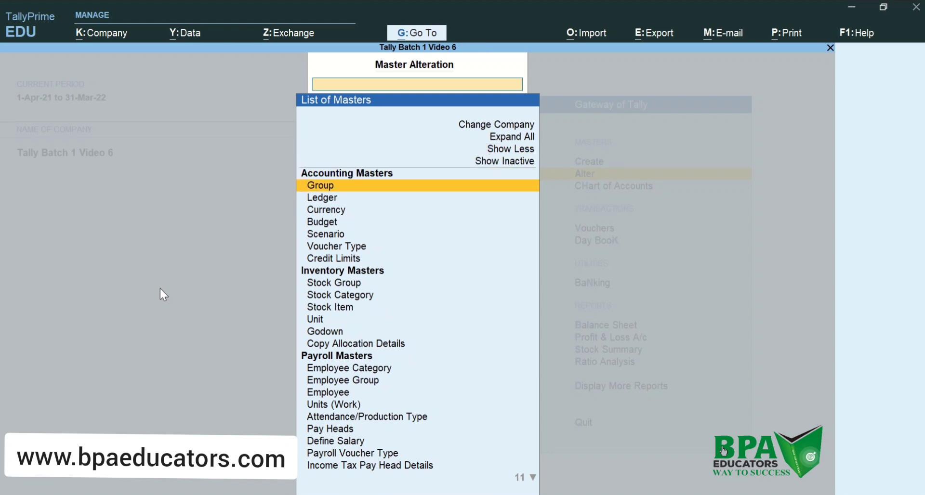
key("Down")
key("Down")
key("Down")
key("Down")
key("Down")
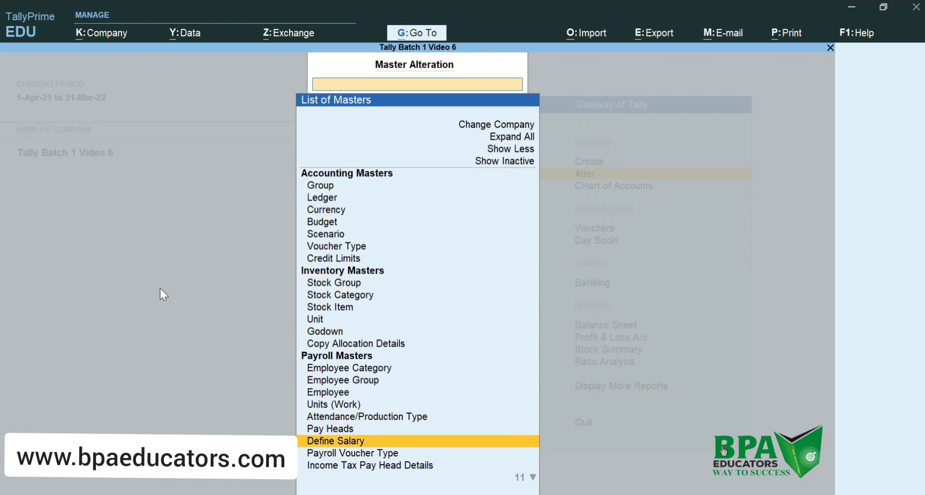
key("Return")
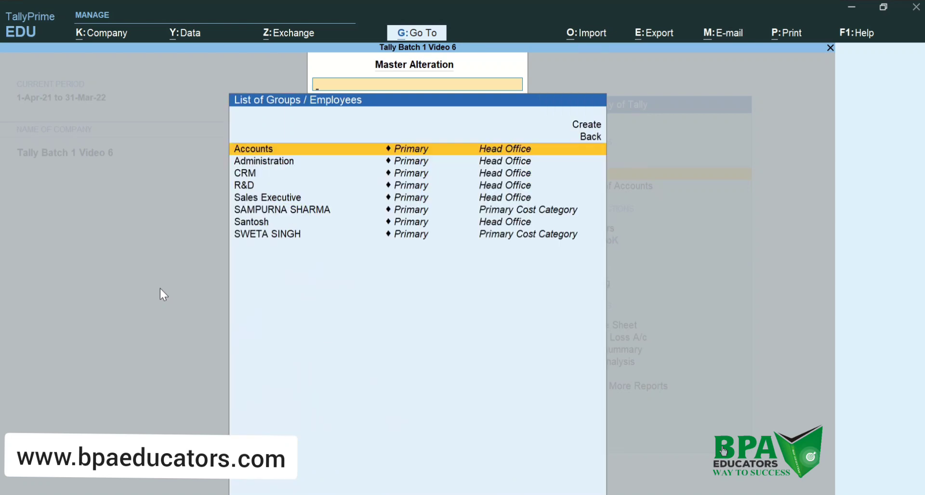
- Open the salary details of the individual employee listed under Head Office and set the effective date to 1-Apr-21
key("Down")
key("Down")
key("Down")
key("Down")
key("Down")
key("Down")
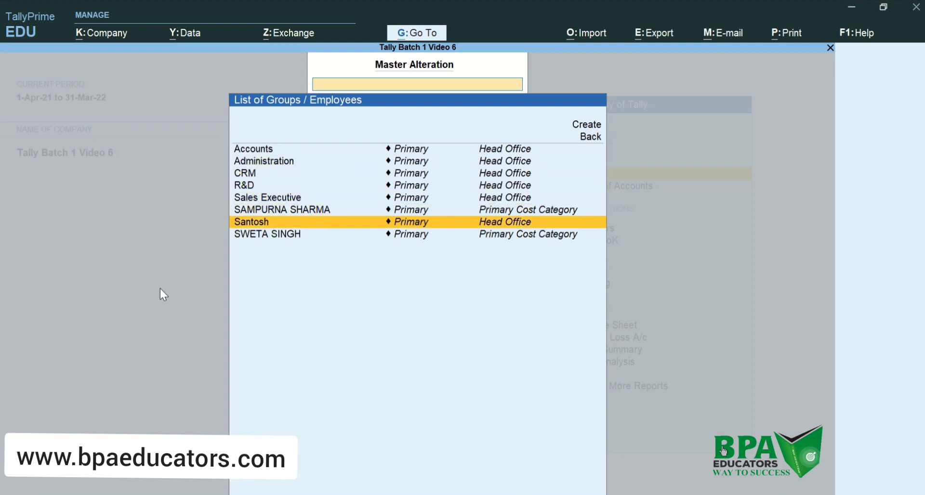
key("Return")
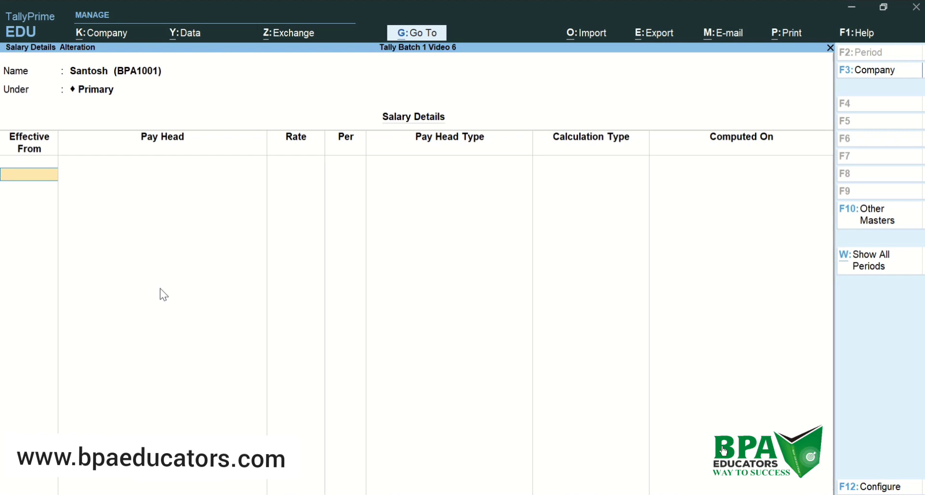
type("1-4")
key("Return")
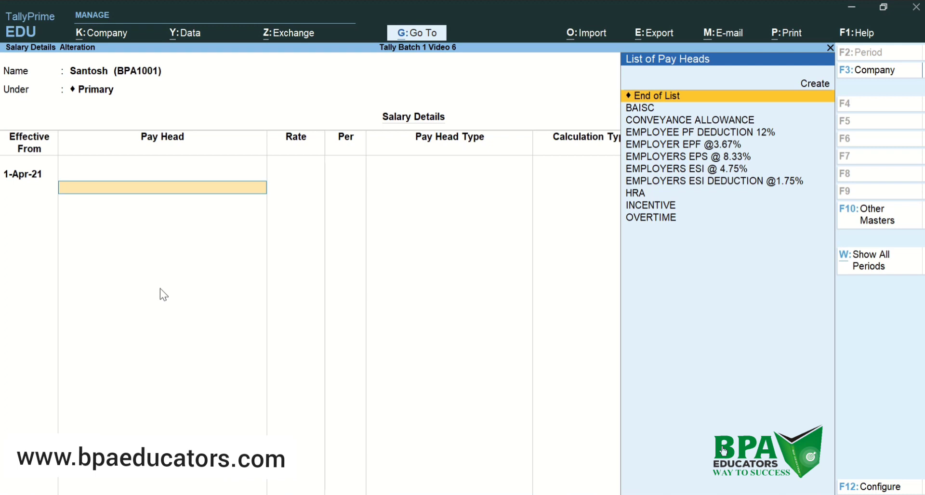
- Add the BAISC pay head to the salary details at a rate of 11,500 per month
key("Down")
key("Return")
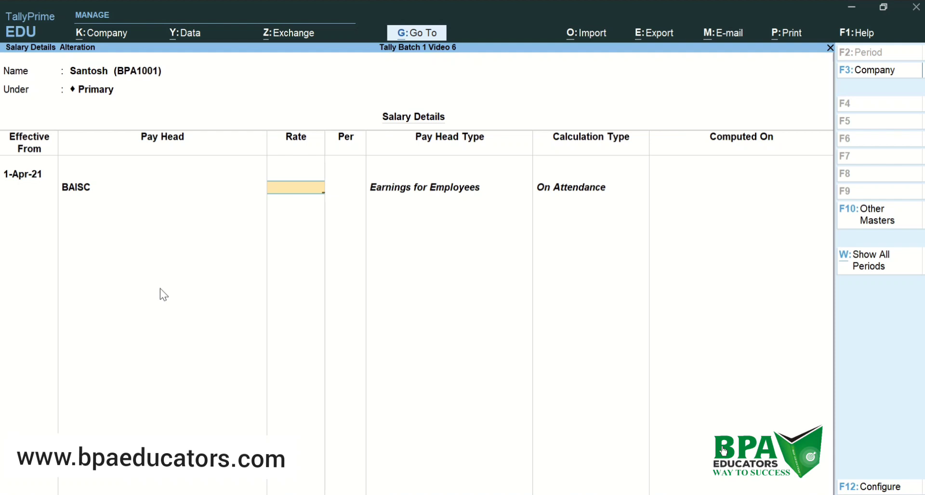
type("11500")
key("Return")
key("Return")
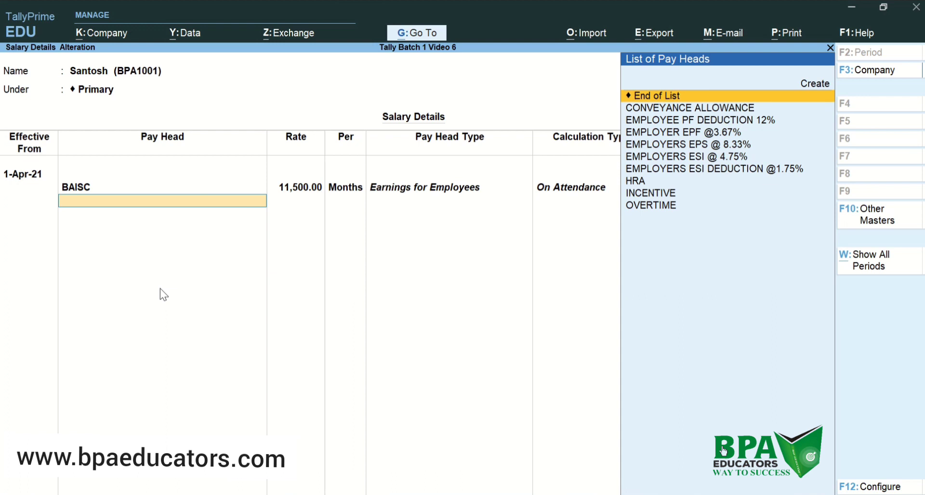
- Add the HRA pay head to the employee's salary details
key("Down")
key("Down")
key("Down")
key("Down")
key("Down")
key("Down")
key("Down")
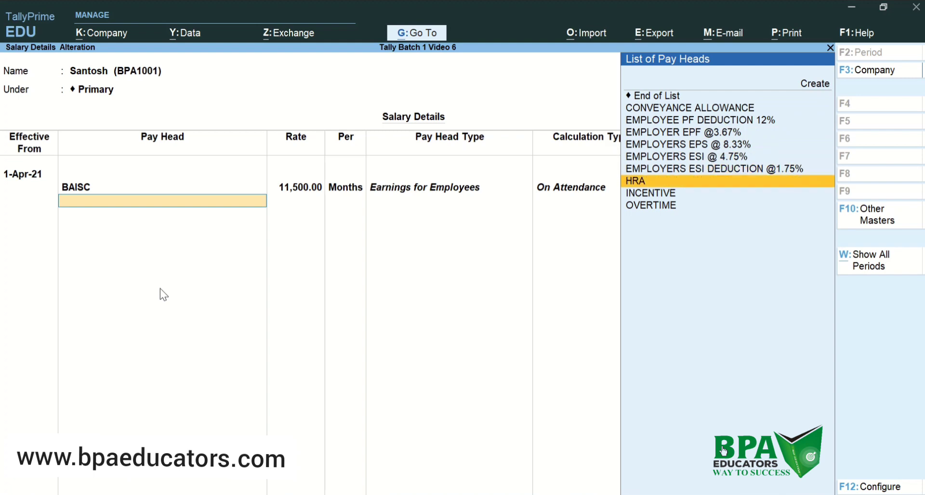
key("Return")
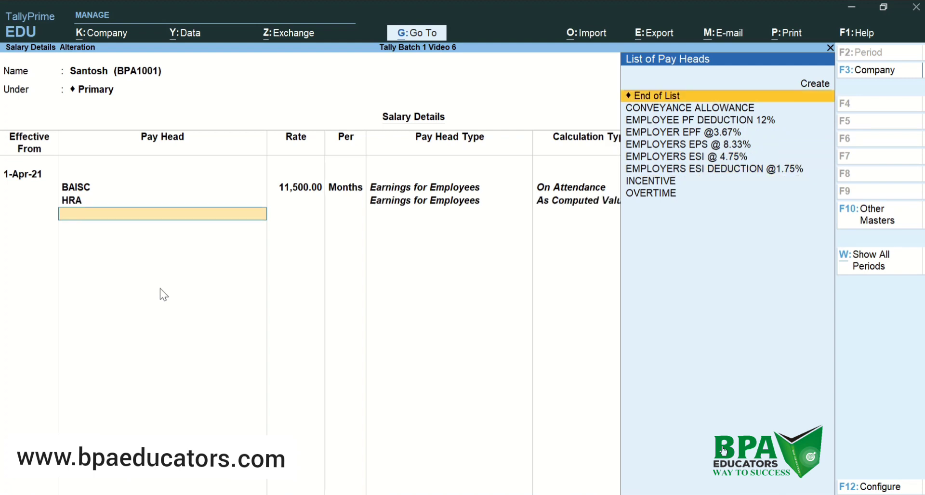
- Add the CONVEYANCE ALLOWANCE pay head at a rate of 2,000 per month
key("Down")
key("Return")
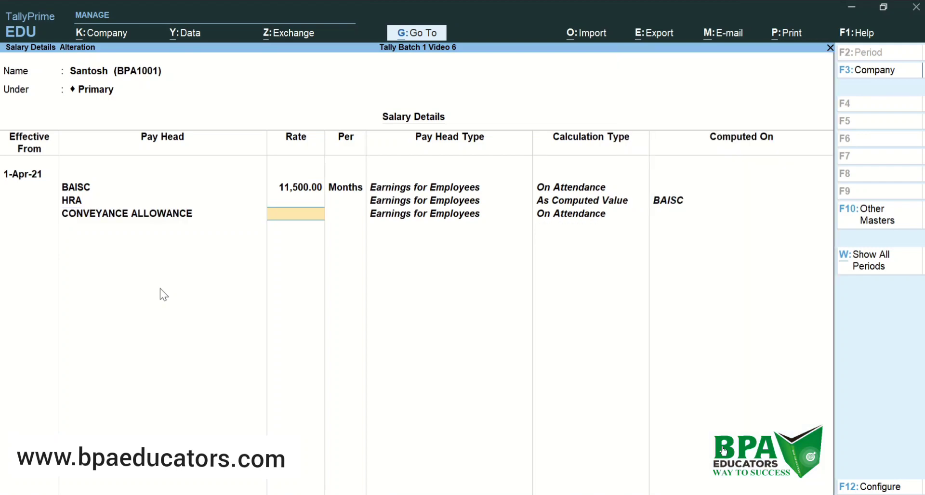
type("2000")
key("Return")
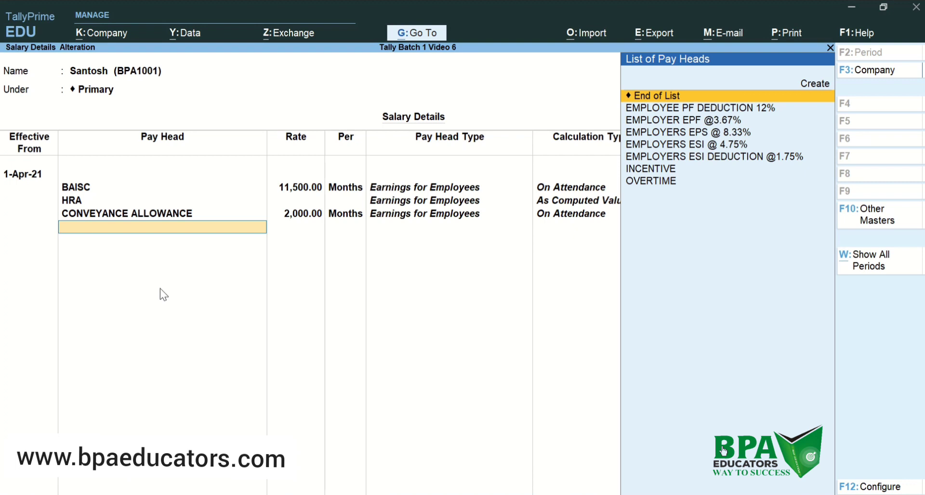
- Add the OVERTIME pay head at a rate of 150 per Hr
key("Down")
key("Down")
key("Down")
key("Down")
key("Down")
key("Down")
key("Down")
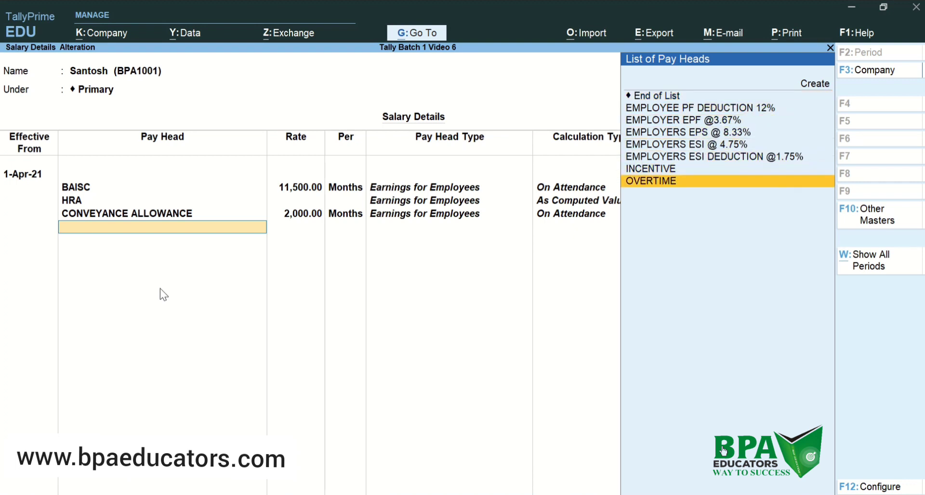
key("Return")
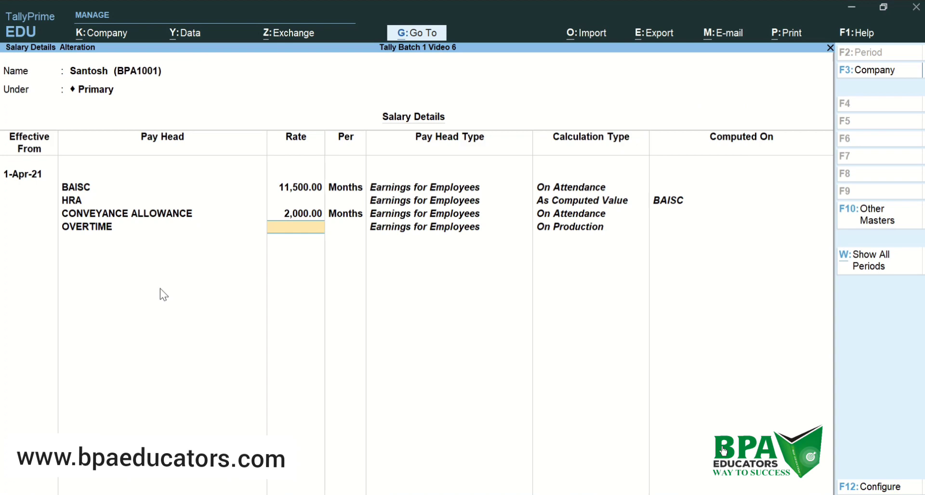
type("150")
key("Return")
key("Return")
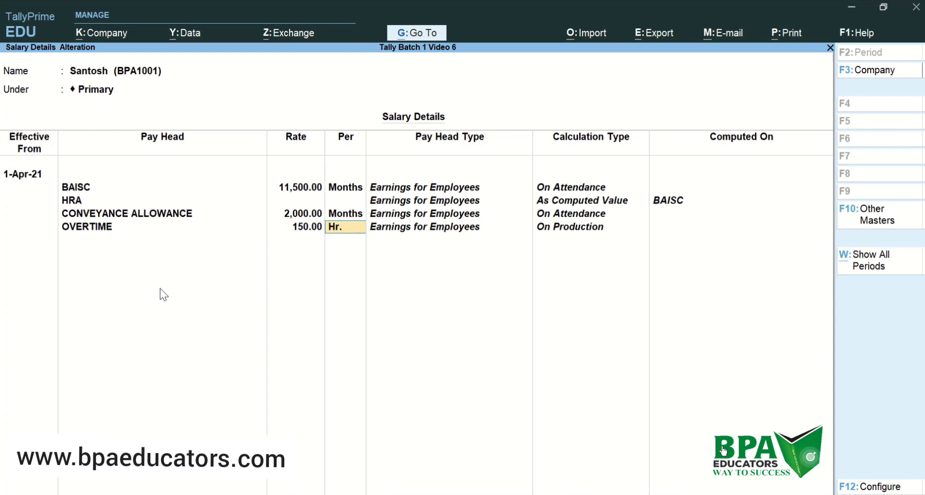
- Add the INCENTIVE pay head to the employee's salary details
key("Down")
key("Down")
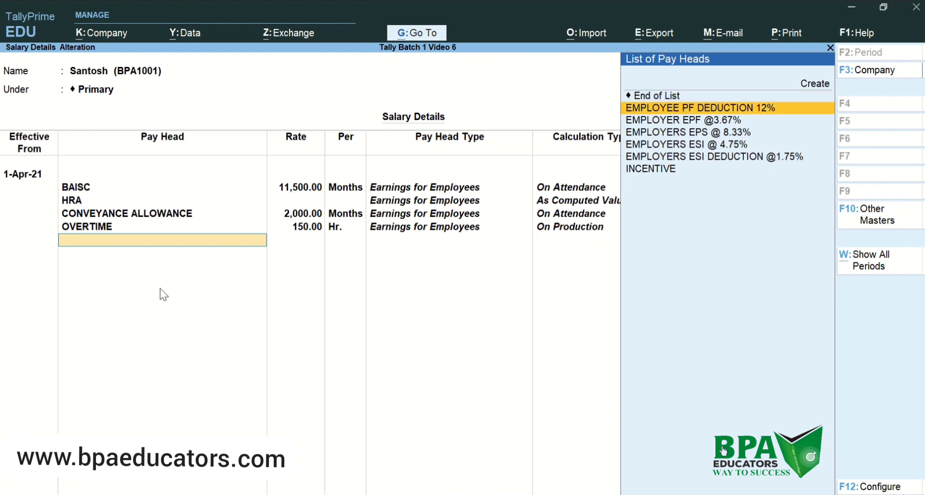
key("Down")
key("Down")
key("Down")
key("Down")
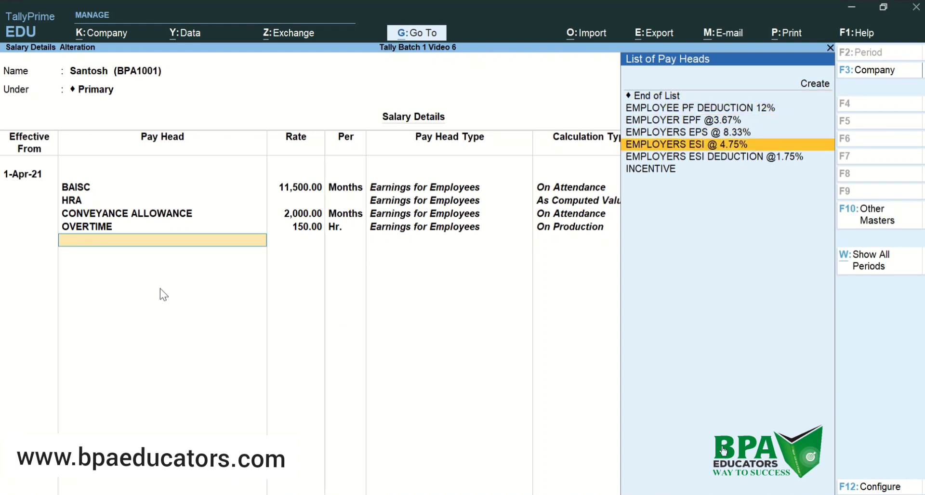
key("Return")
key("Return")
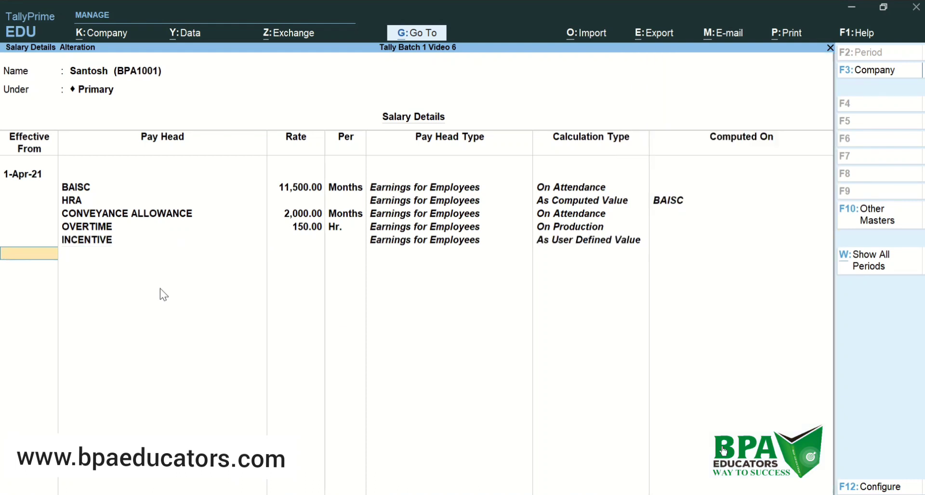
- Add the EMPLOYEE PF DEDUCTION 12%, EMPLOYER EPF @3.67% and EMPLOYERS EPS @ 8.33% pay heads
key("Return")
key("Down")
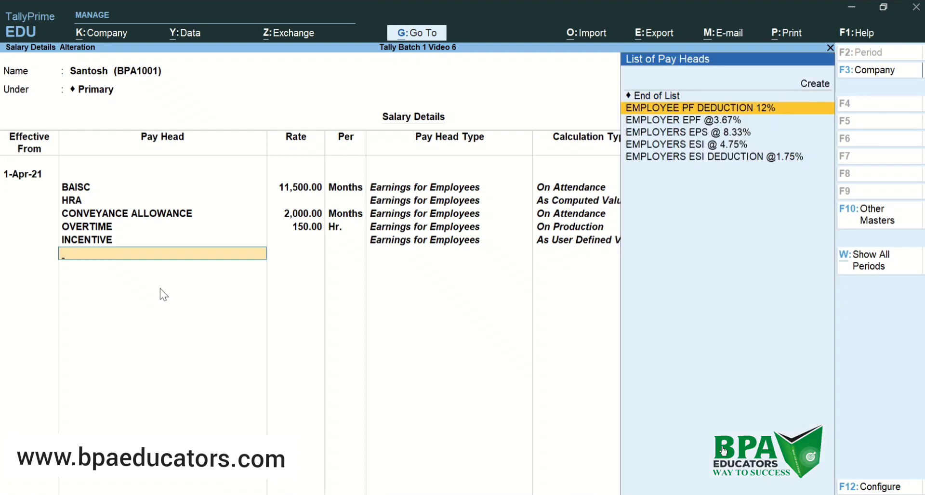
key("Return")
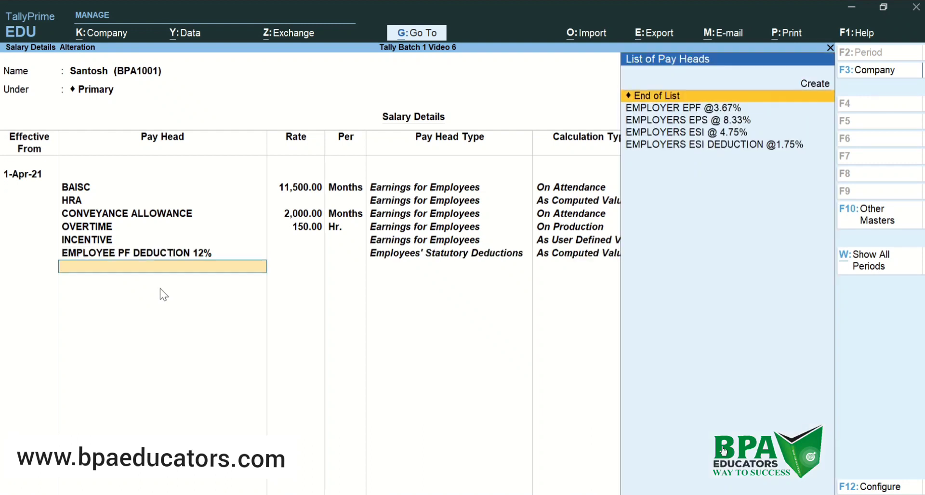
key("Down")
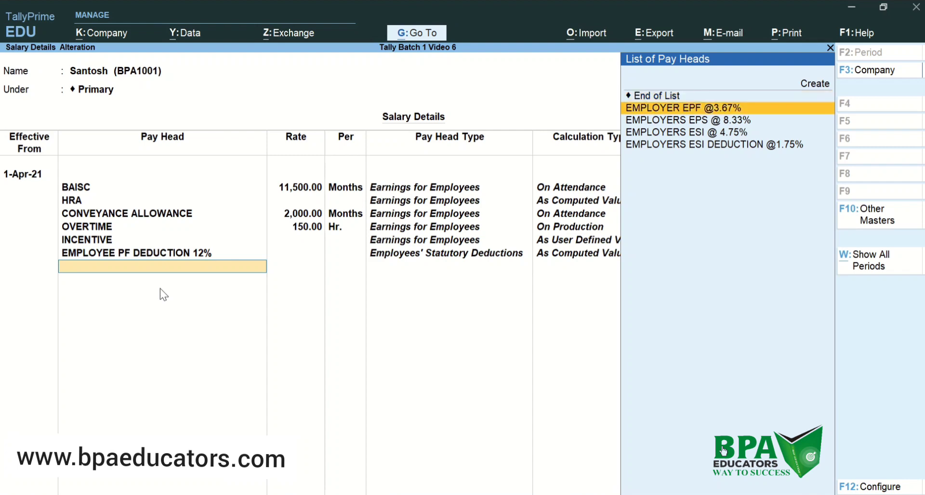
key("Return")
key("Down")
key("Return")
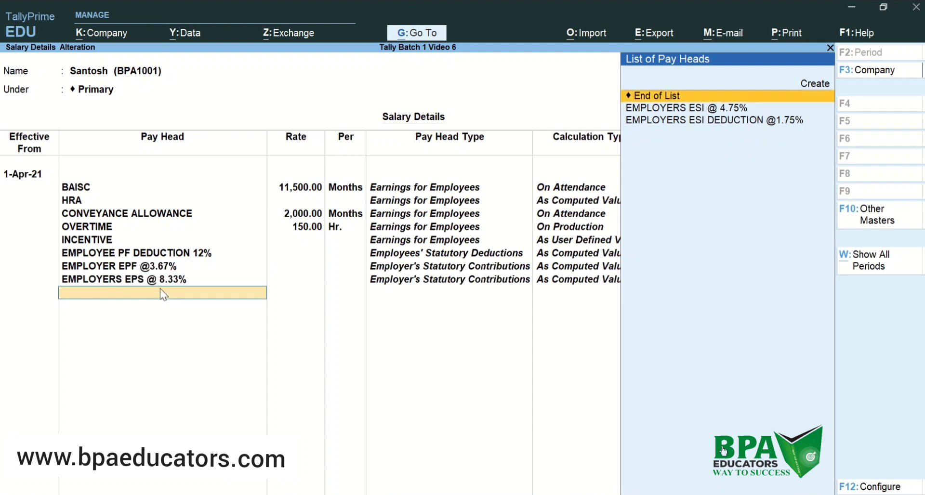
- Add the EMPLOYERS ESI @ 4.75% and EMPLOYERS ESI DEDUCTION @1.75% pay heads
key("Down")
key("Return")
key("Down")
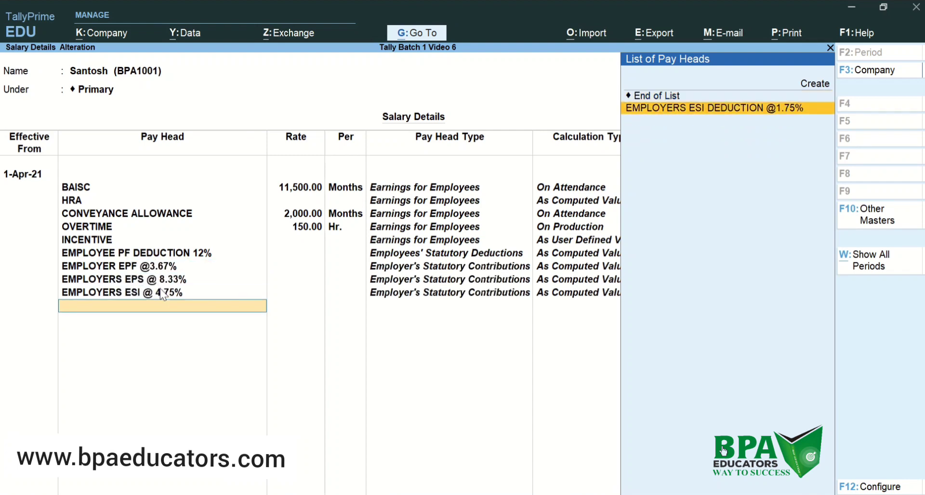
key("Return")
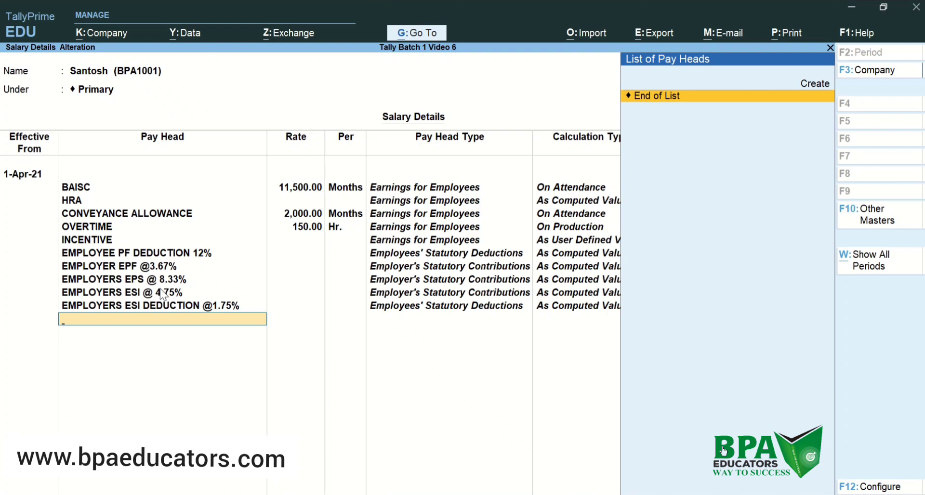
- Go back through the pay head rows to the effective date and save the employee's salary details
key("BackSpace")
key("BackSpace")
key("BackSpace")
key("BackSpace")
key("BackSpace")
key("BackSpace")
key("BackSpace")
key("BackSpace")
key("BackSpace")
key("BackSpace")
key("BackSpace")
key("BackSpace")
key("BackSpace")
key("BackSpace")
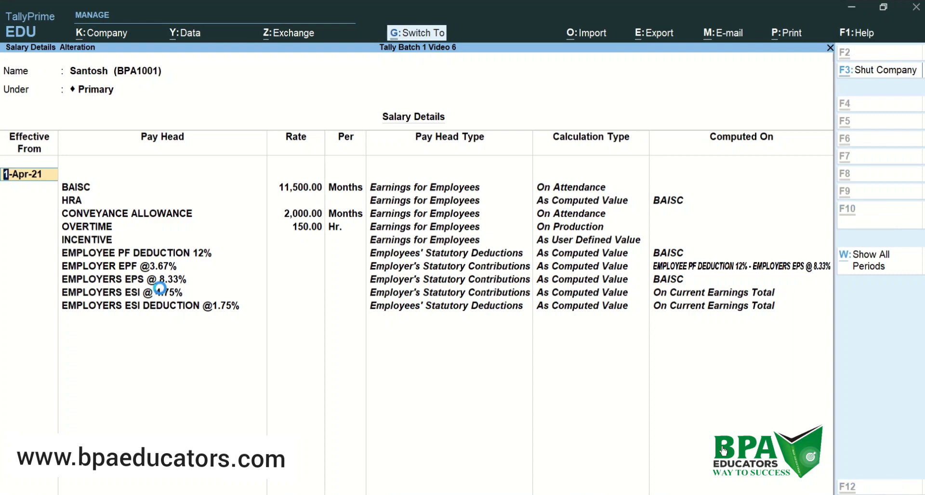
key("ctrl+a")
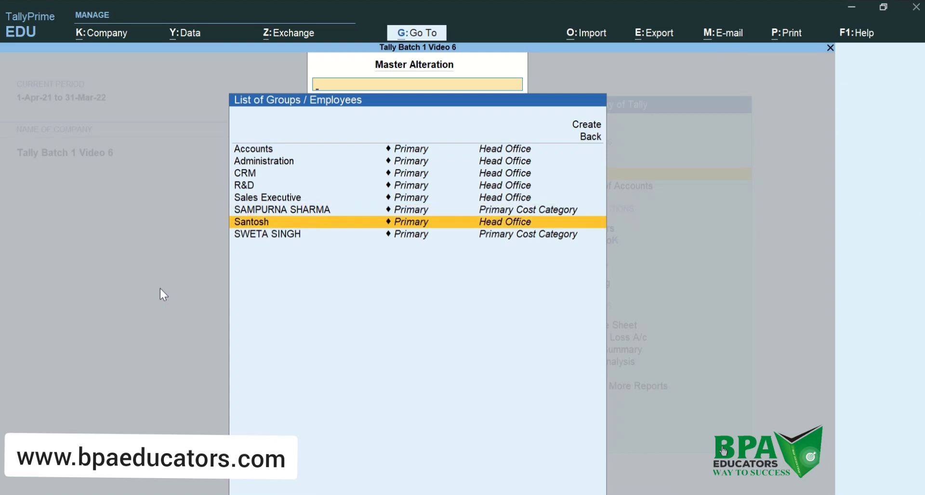
- Open the salary details of the first employee listed under Primary Cost Category and set the effective date to 1-Apr-21
key("Up")
key("Return")
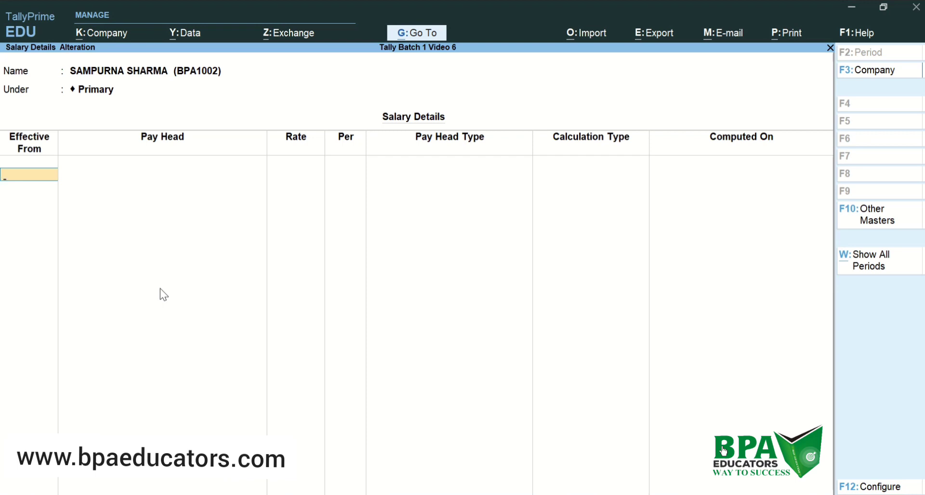
type("1-4")
key("Return")
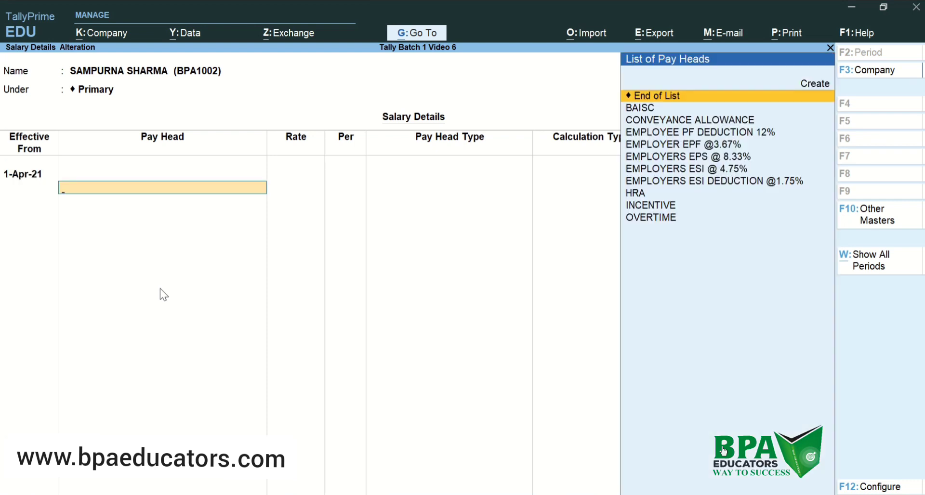
- Add the BAISC pay head to the employee's salary details with a rate of 6,000
key("Down")
key("Return")
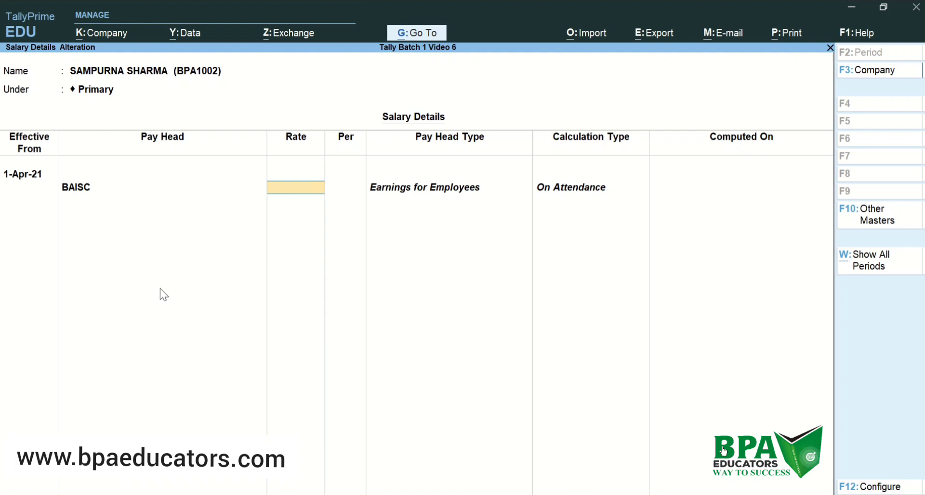
type("6000")
key("Return")
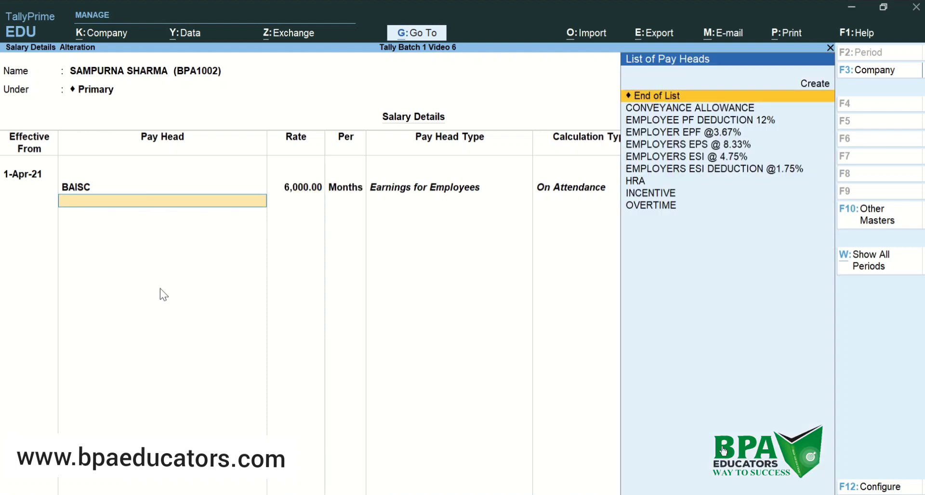
- Add the HRA pay head and the CONVEYANCE ALLOWANCE pay head with a rate of 800
key("Down")
key("Down")
key("Down")
key("Down")
key("Down")
key("Down")
key("Down")
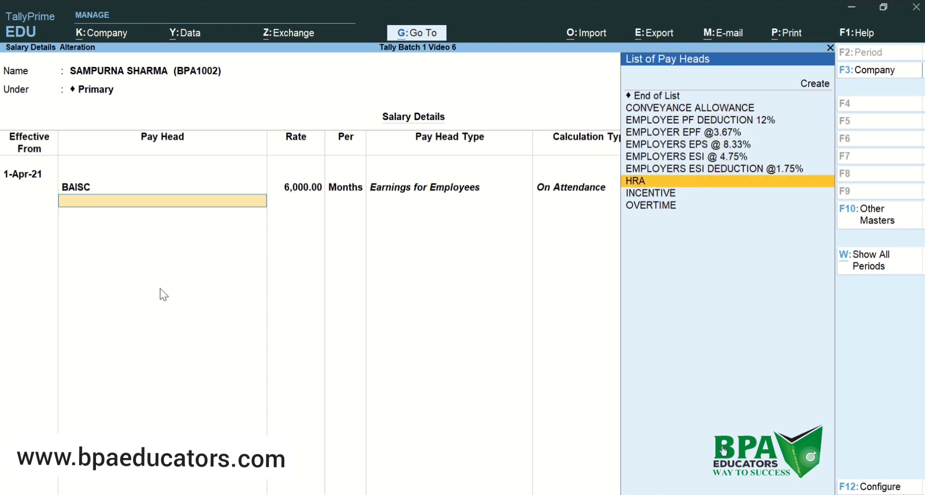
key("Return")
key("Down")
key("Return")
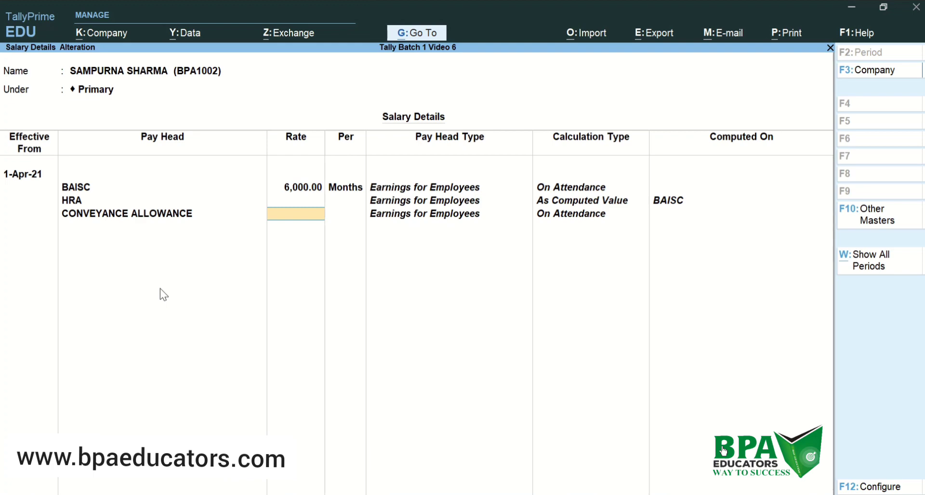
type("800")
key("Return")
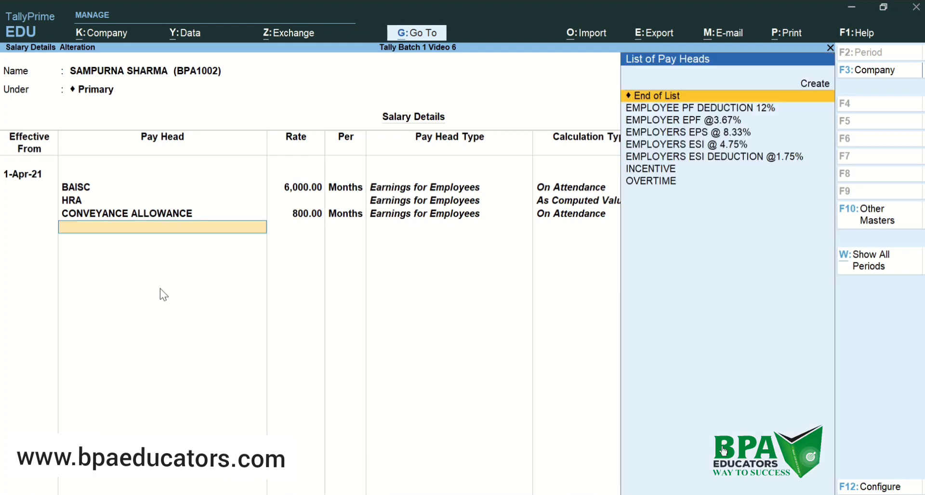
- Add the OVERTIME pay head with a rate of 100 per hour
key("Down")
key("Down")
key("Down")
key("Down")
key("Down")
key("Down")
key("Down")
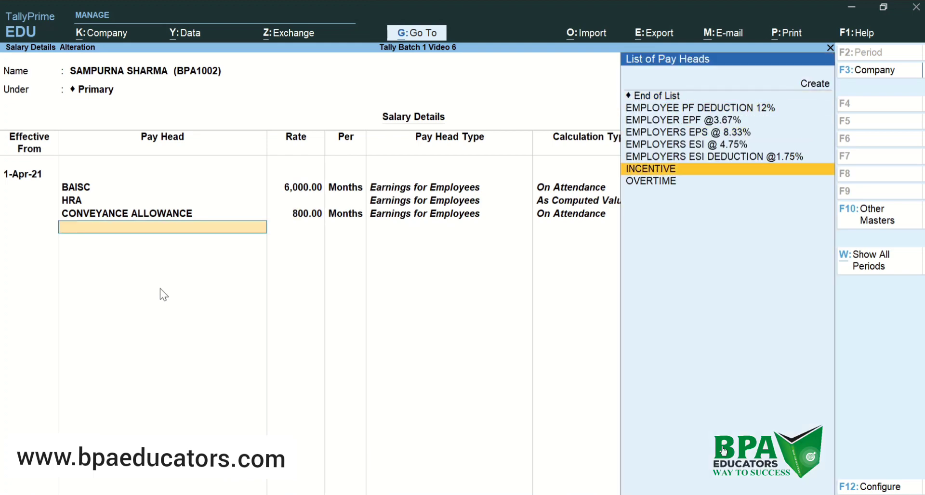
key("Return")
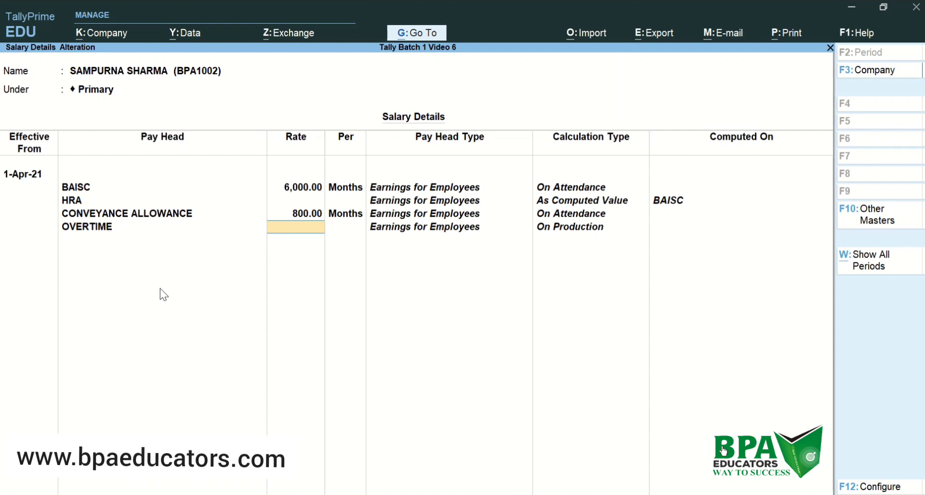
type("100")
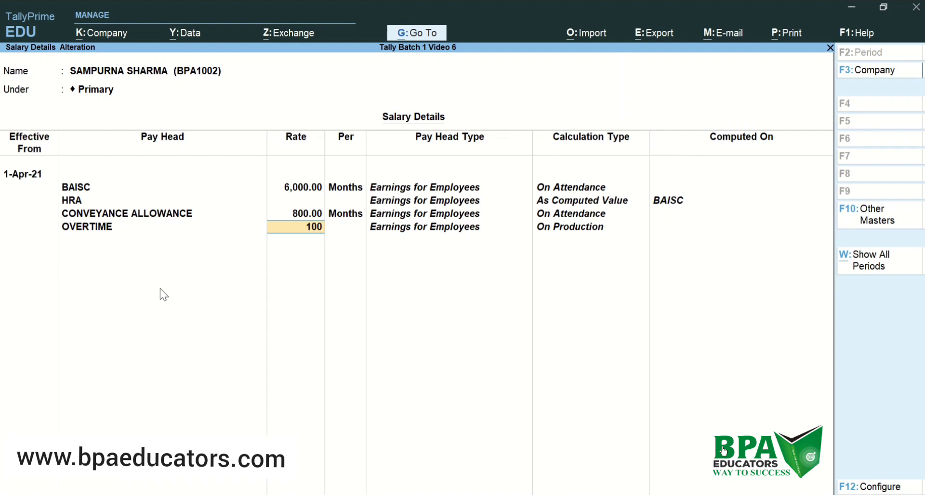
key("Return")
key("Return")
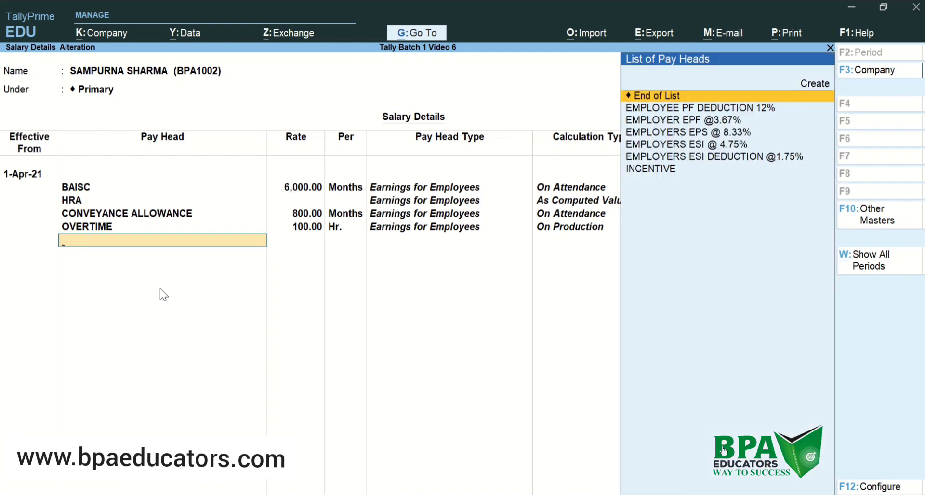
- Add the INCENTIVE and EMPLOYEE PF DEDUCTION 12% pay heads below OVERTIME
key("Down")
key("Down")
key("Down")
key("Down")
key("Down")
key("Down")
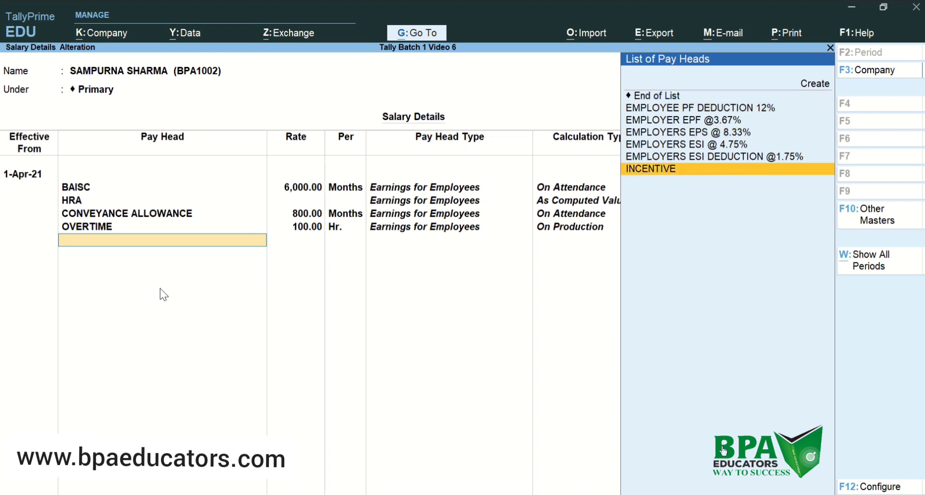
key("Return")
key("Down")
key("Return")
- Add the employer contribution pay heads EMPLOYER EPF @3.67%, EMPLOYERS EPS @ 8.33% and EMPLOYERS ESI @ 4.75%
key("Down")
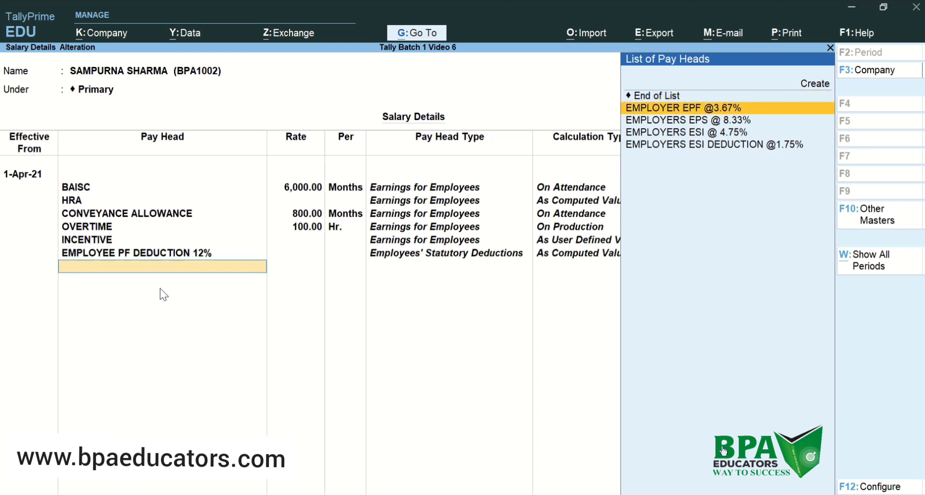
key("Return")
key("Down")
key("Return")
key("Down")
key("Return")
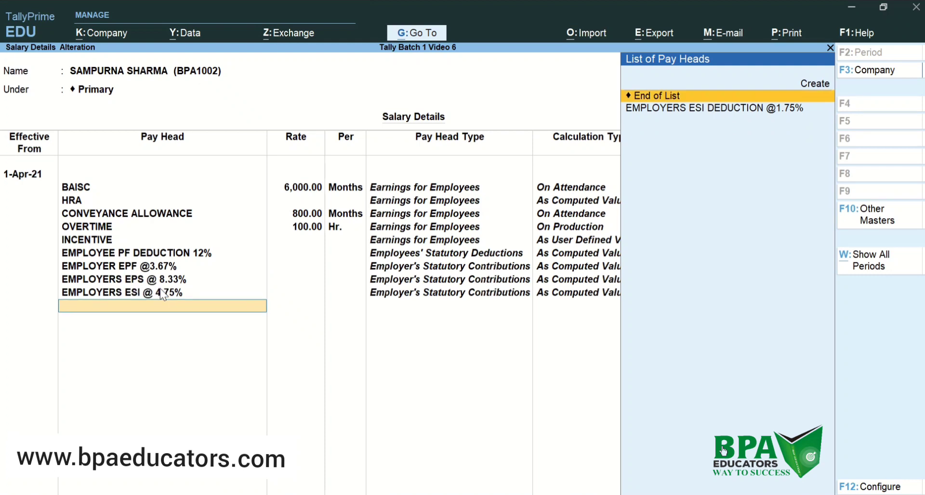
- Add the EMPLOYERS ESI DEDUCTION @1.75% pay head, end the list and save the employee's salary details
key("Down")
key("Return")
key("Return")
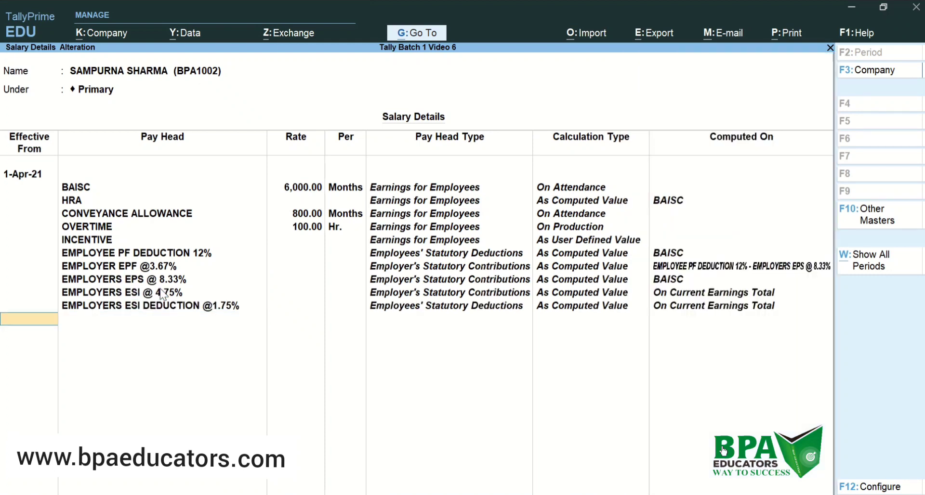
key("Return")
key("Return")
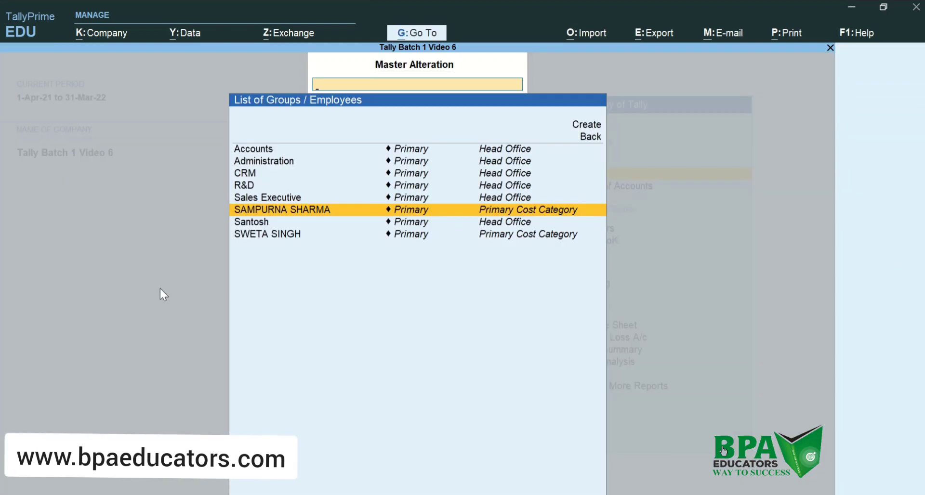
- Open the salary details of the last employee listed under Primary Cost Category and set the effective date to 1-Apr-21
key("Down")
key("Down")
key("Return")
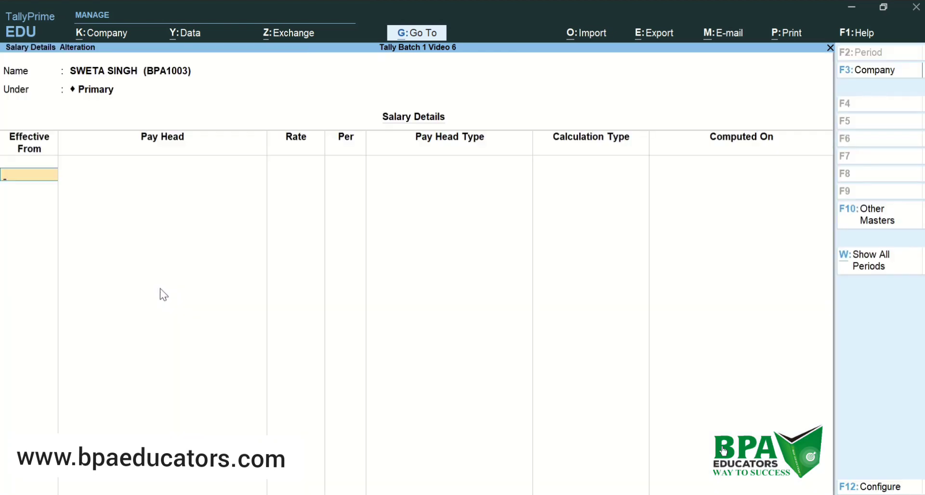
type("10")
key("BackSpace")
type("-4")
key("Return")
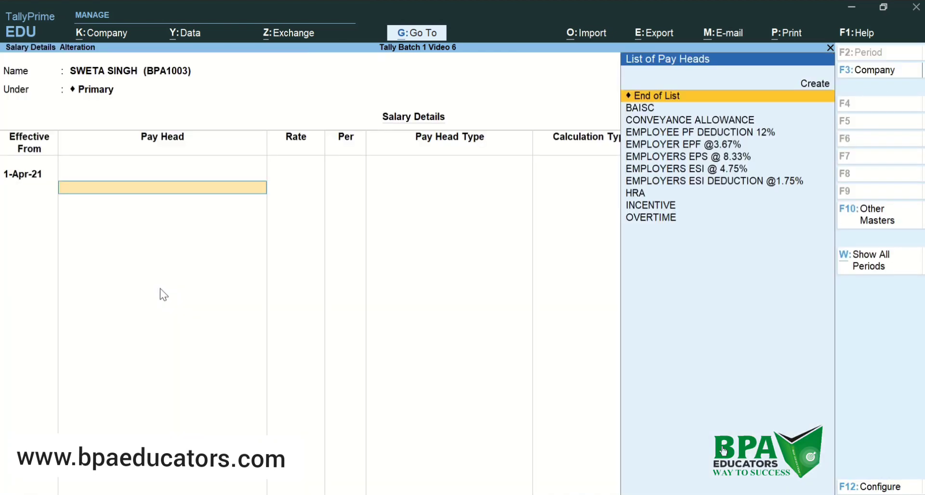
- Add the BAISC pay head for this employee with a rate of 4,500
key("Down")
key("Return")
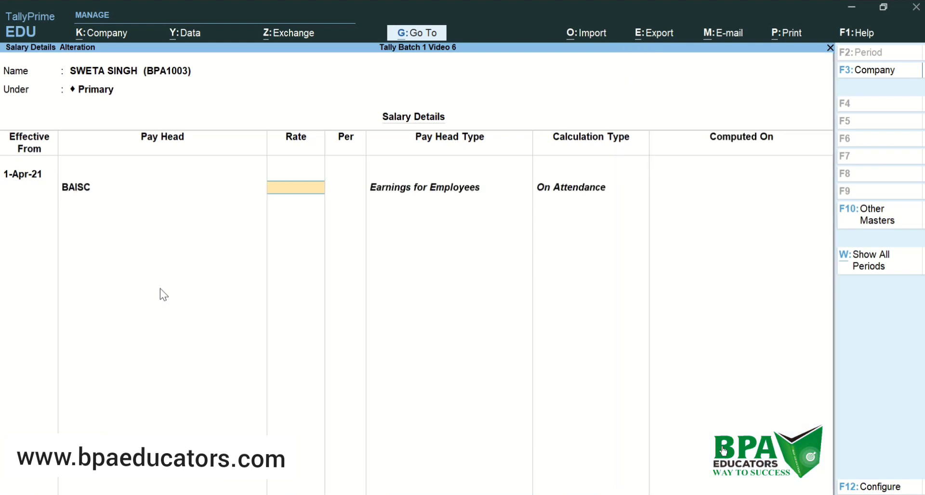
type("8")
key("BackSpace")
type("4500")
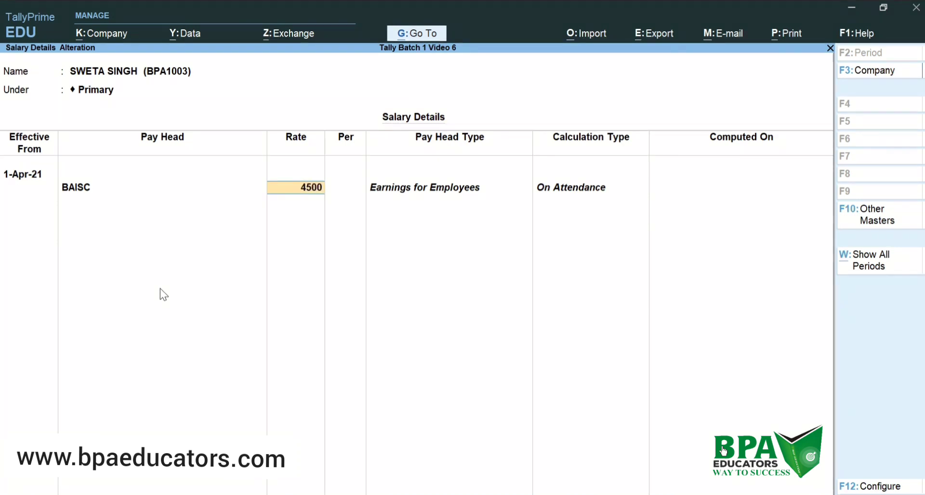
key("Return")
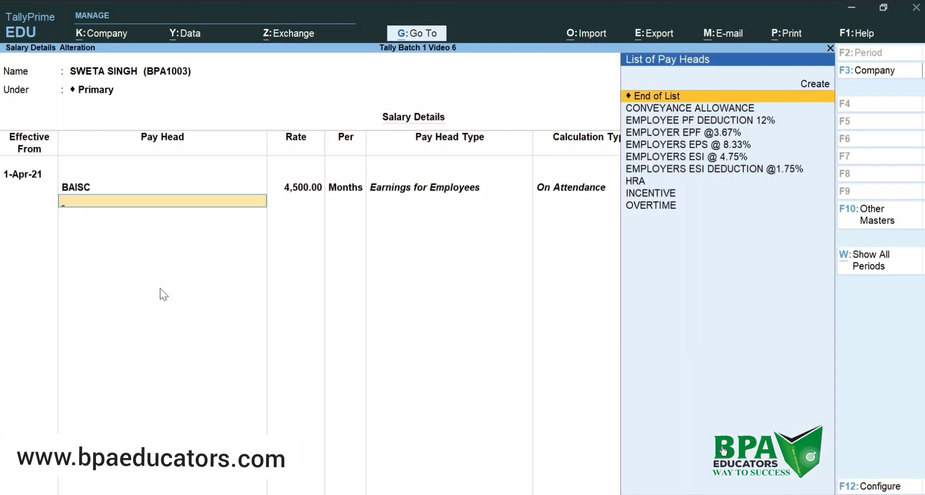
- Add HRA below BAISC, followed by CONVEYANCE ALLOWANCE with a rate of 800
key("Down")
key("Down")
key("Down")
key("Down")
key("Down")
key("Down")
key("Down")
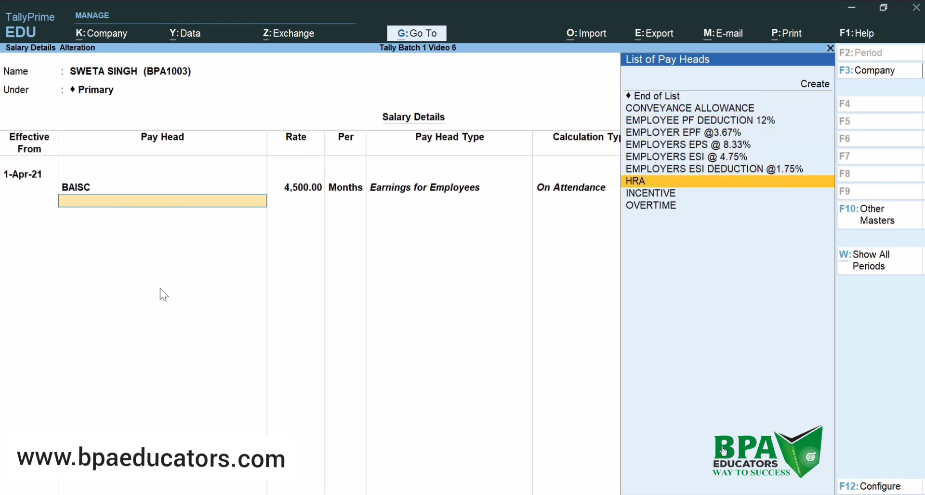
key("Return")
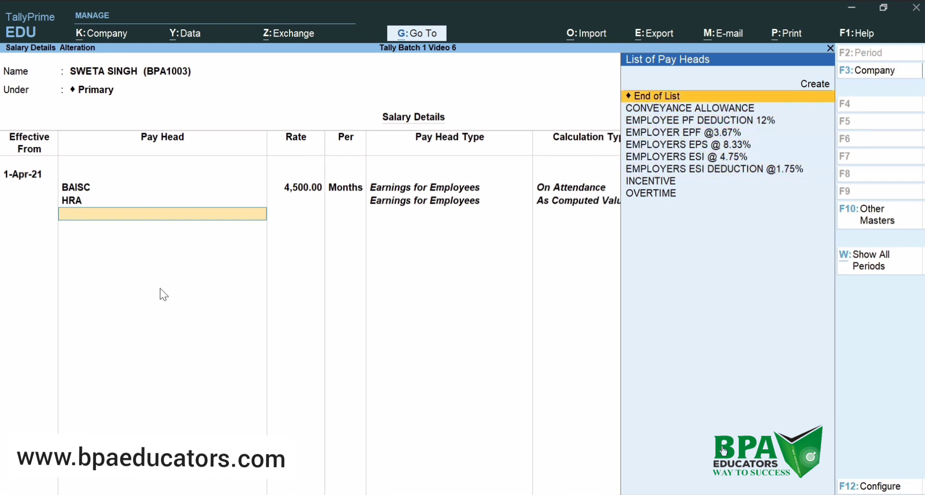
key("Down")
key("Return")
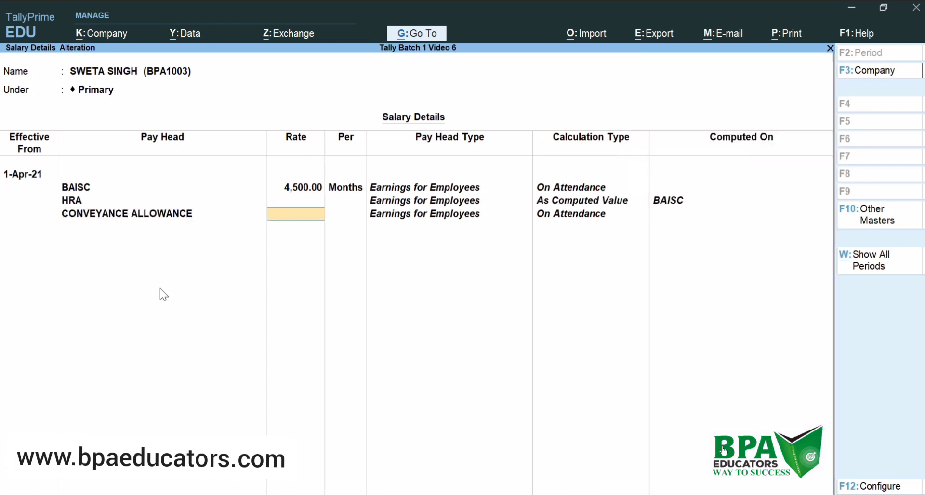
type("800")
key("Return")
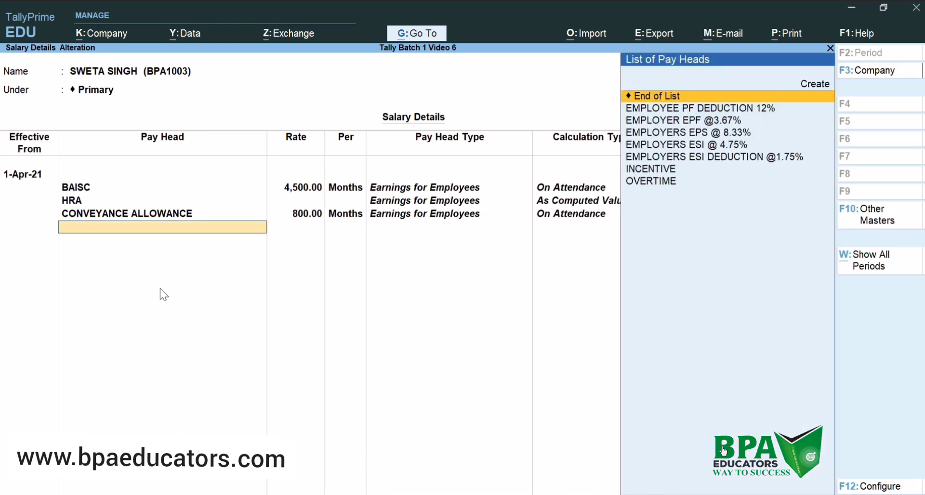
- Add the OVERTIME pay head with a rate of 75 per hour
key("Return")
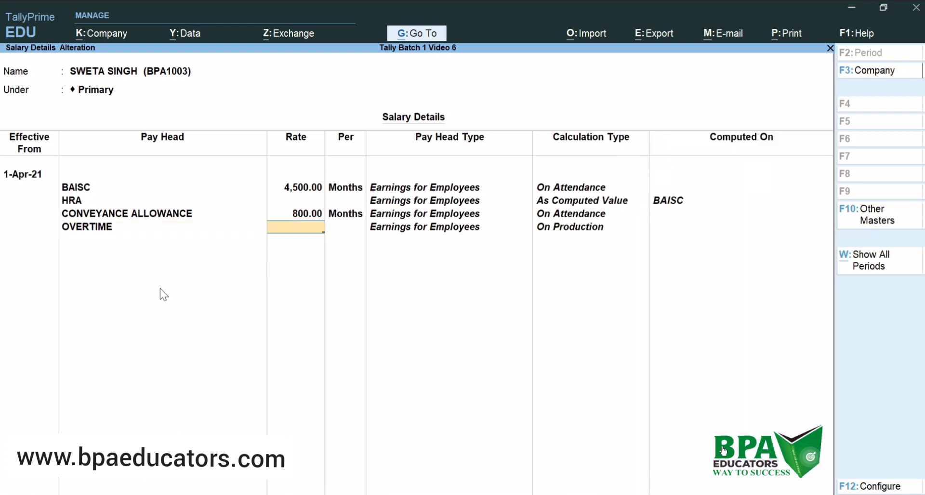
type("75")
key("Return")
key("Return")
- Add the INCENTIVE and EMPLOYEE PF DEDUCTION 12% pay heads
type("IN")
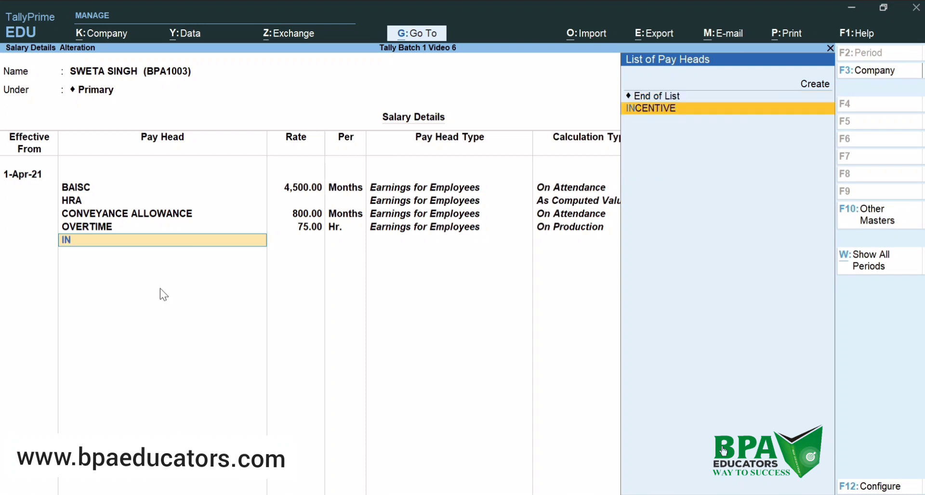
key("Return")
key("Down")
key("Return")
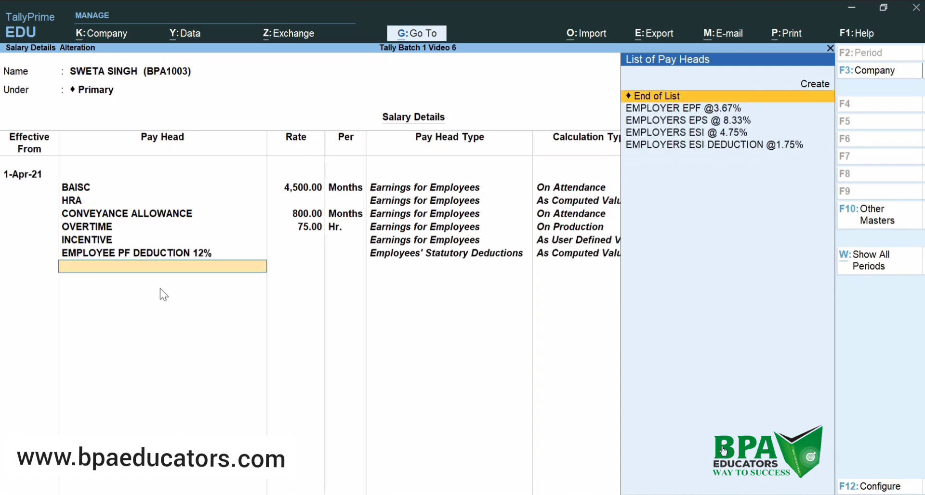
- Add the EMPLOYER EPF @3.67%, EMPLOYERS EPS @ 8.33% and EMPLOYERS ESI @ 4.75% pay heads
key("Down")
key("Return")
key("Down")
key("Return")
key("Down")
key("Return")
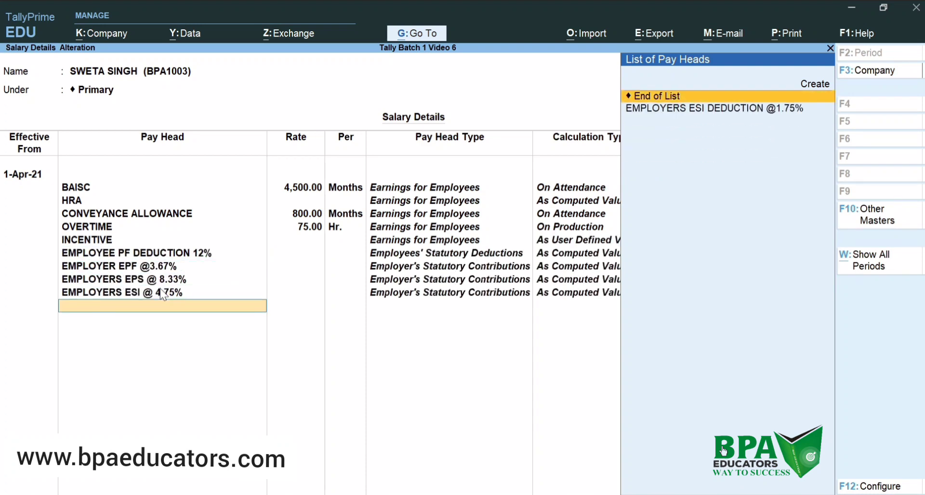
- Add the EMPLOYERS ESI DEDUCTION @1.75% pay head, save the salary details and return to the Gateway of Tally
key("Down")
key("Return")
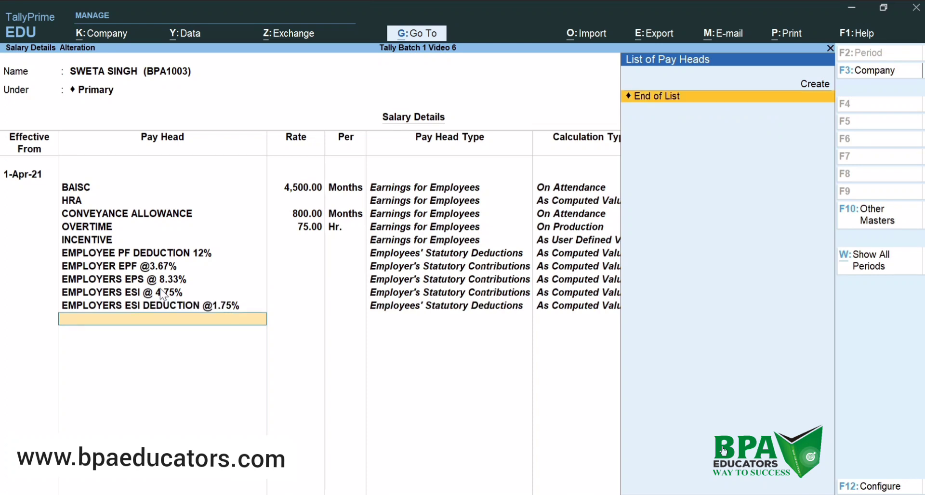
key("Return")
key("Return")
key("Return")
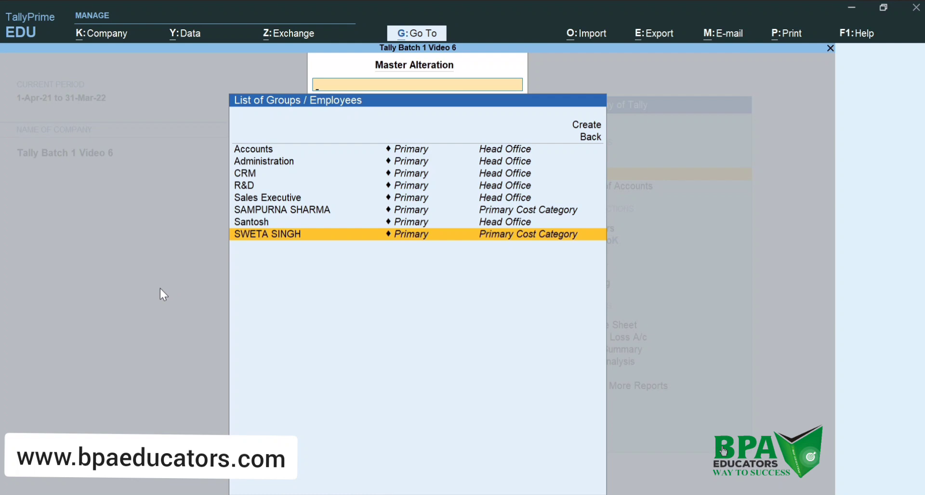
key("Escape")
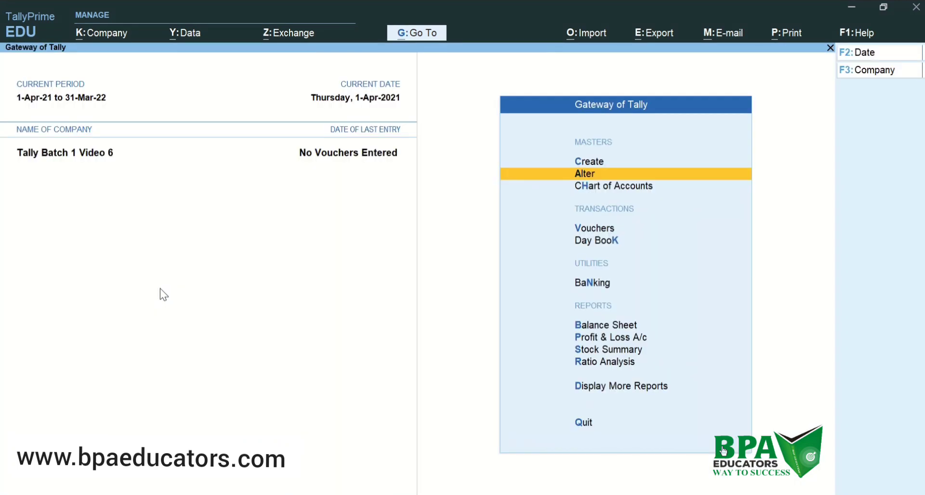